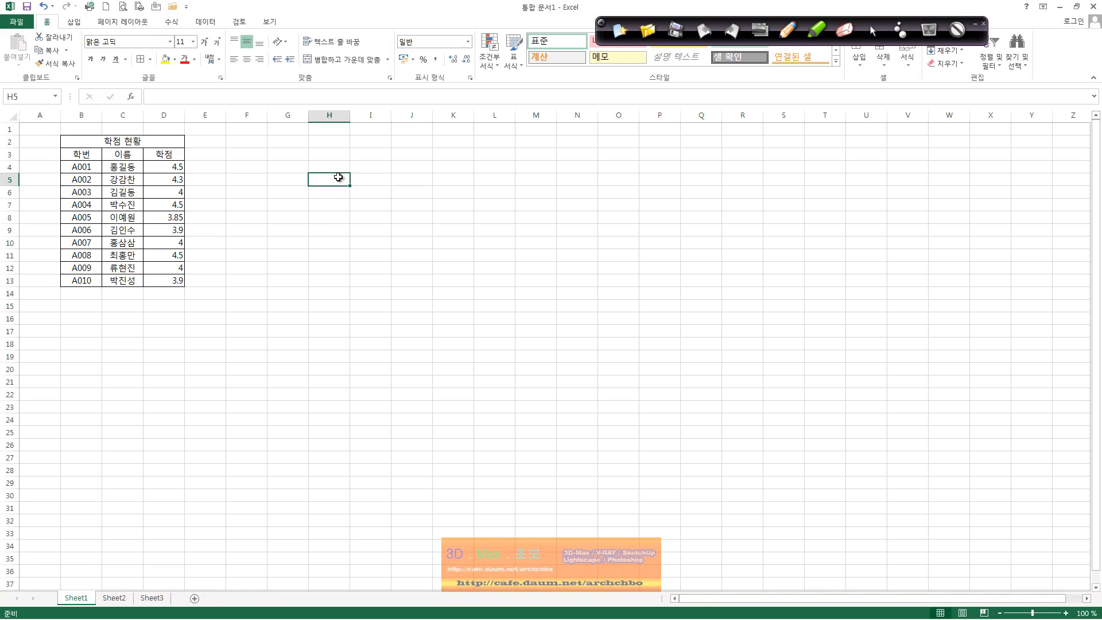
pyautogui.click(370, 177)
pyautogui.click(369, 190)
pyautogui.click(337, 191)
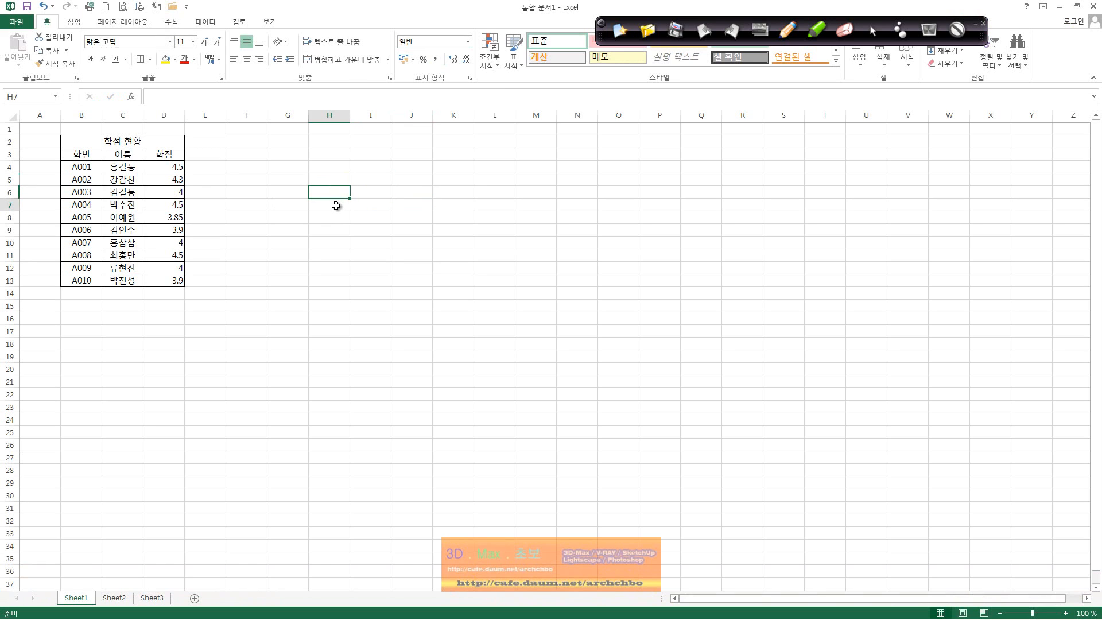
pyautogui.click(357, 201)
# - Handwrite the note "셀(Cell)" in red pen over the empty cells around columns O to R, and dismiss the pop-up advertisement
pyautogui.click(784, 35)
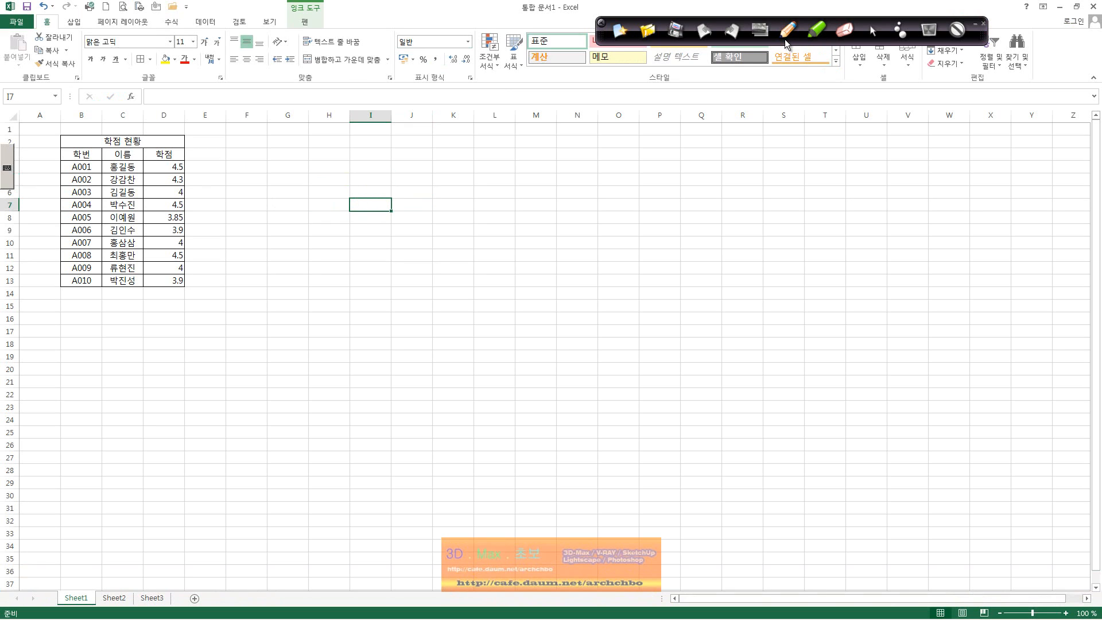
pyautogui.click(625, 155)
pyautogui.moveTo(639, 148)
pyautogui.mouseDown()
pyautogui.moveTo(647, 142)
pyautogui.moveTo(651, 163)
pyautogui.mouseUp()
pyautogui.moveTo(679, 126)
pyautogui.mouseDown()
pyautogui.moveTo(670, 159)
pyautogui.moveTo(686, 162)
pyautogui.mouseUp()
pyautogui.moveTo(695, 158); pyautogui.dragTo(711, 161)
pyautogui.moveTo(727, 133)
pyautogui.mouseDown()
pyautogui.moveTo(727, 162)
pyautogui.moveTo(746, 174)
pyautogui.mouseUp()
pyautogui.moveTo(778, 164); pyautogui.dragTo(781, 166)
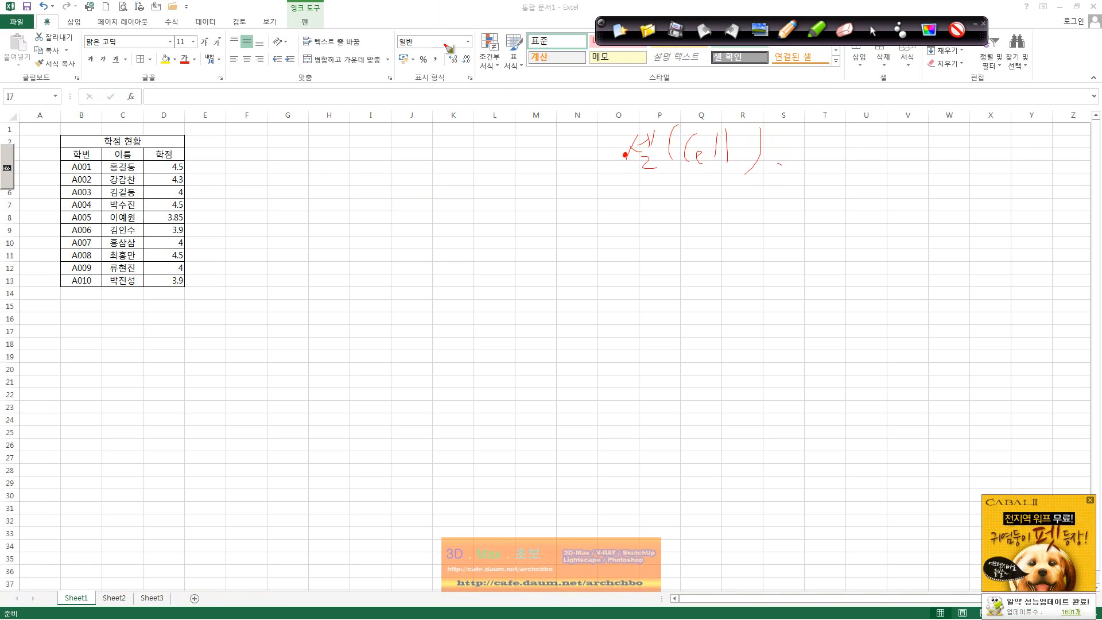
pyautogui.click(872, 31)
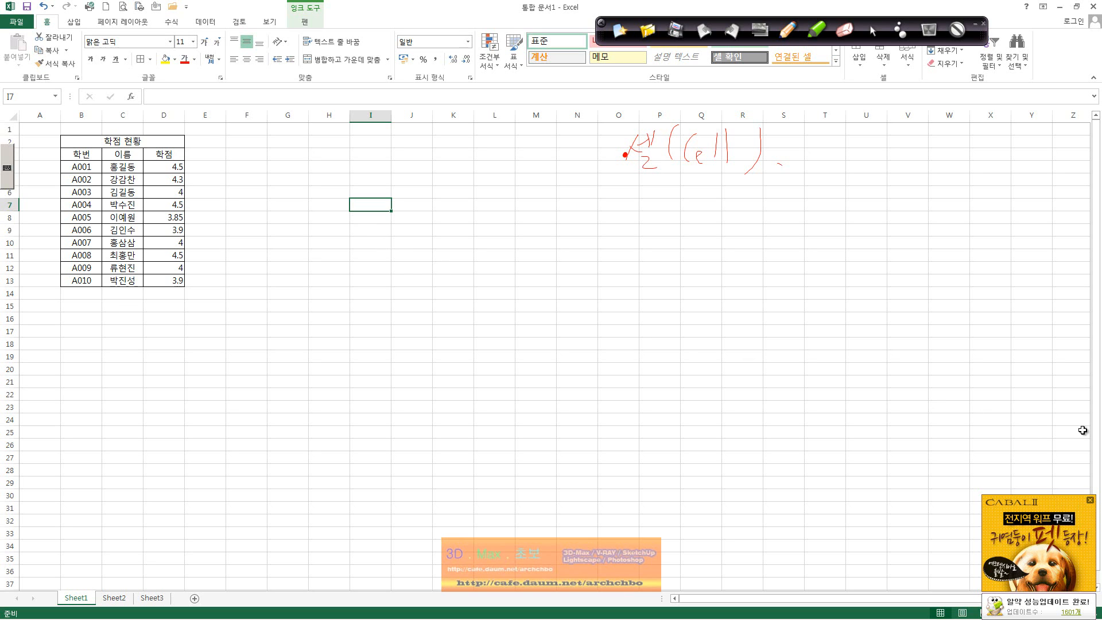
pyautogui.click(1091, 499)
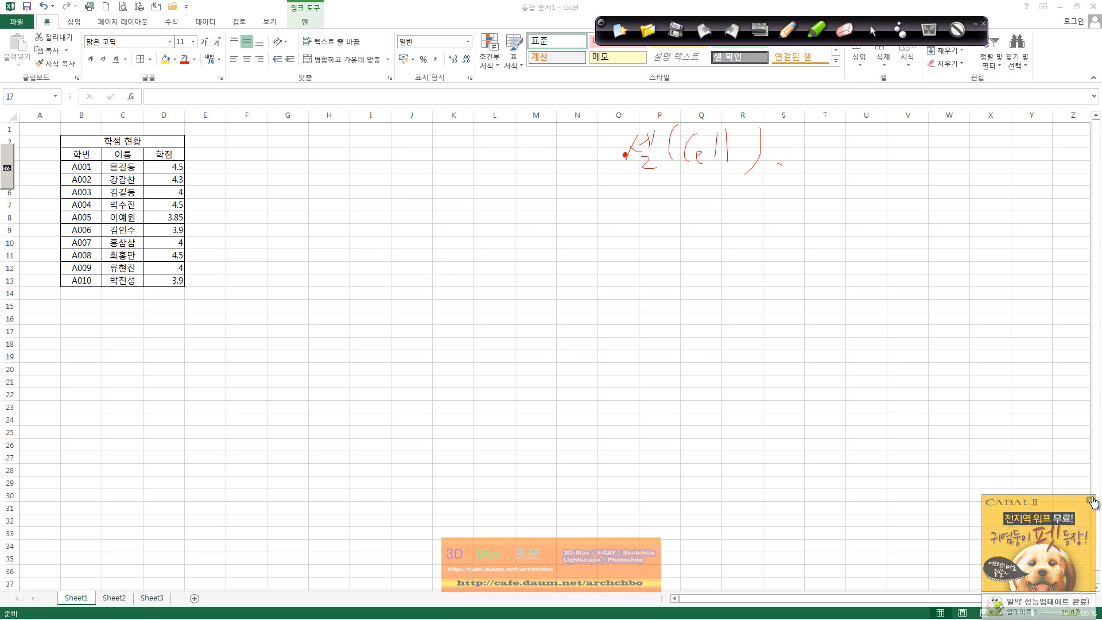
pyautogui.click(189, 216)
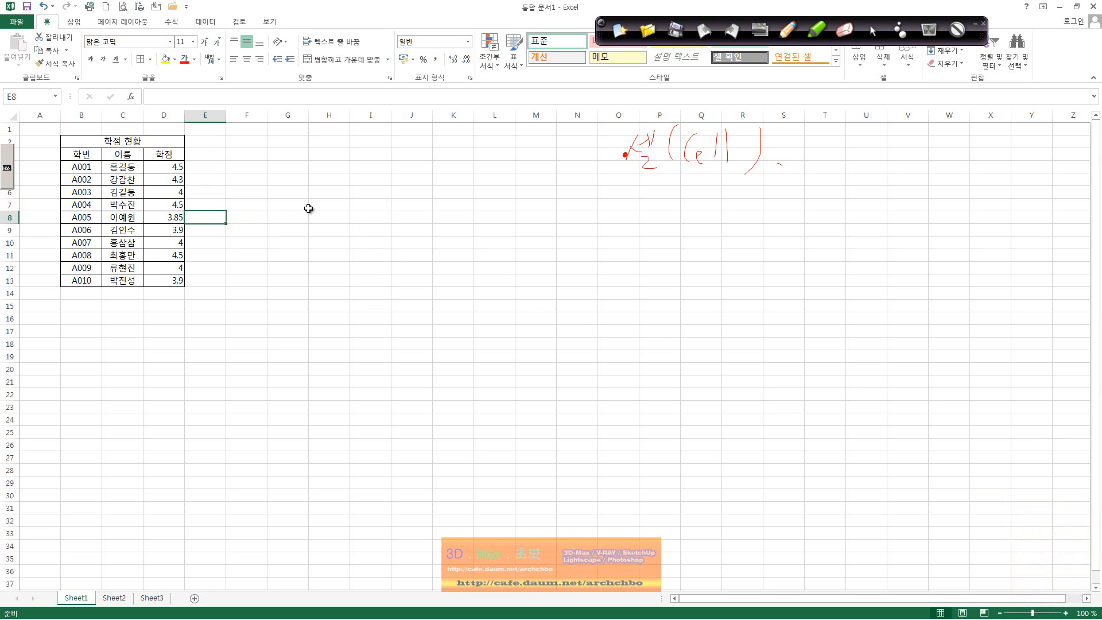
pyautogui.click(109, 168)
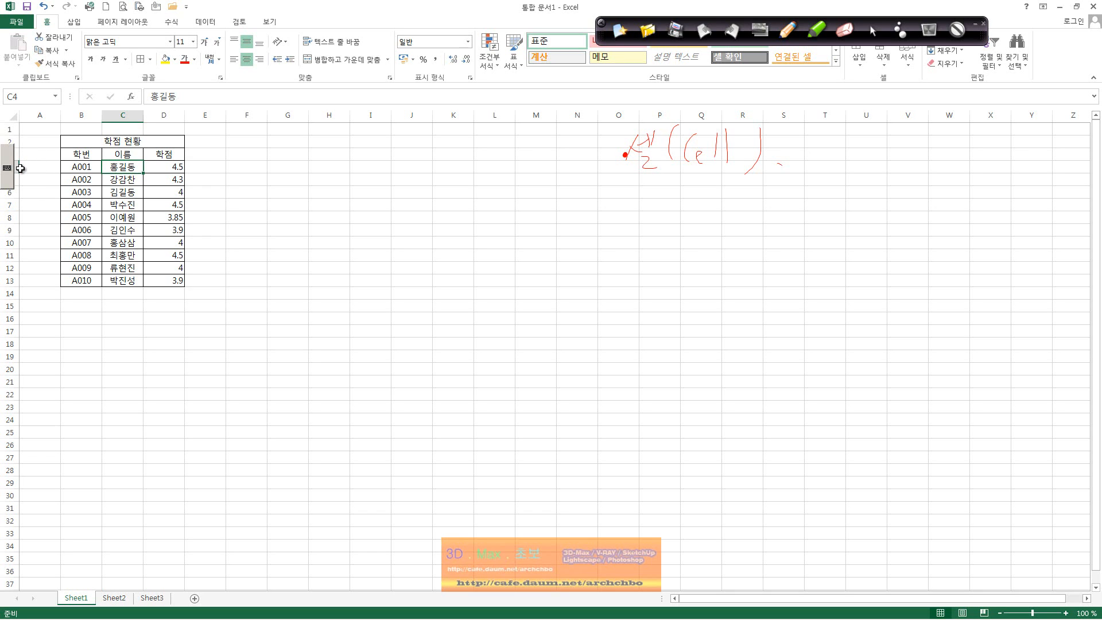
pyautogui.click(85, 170)
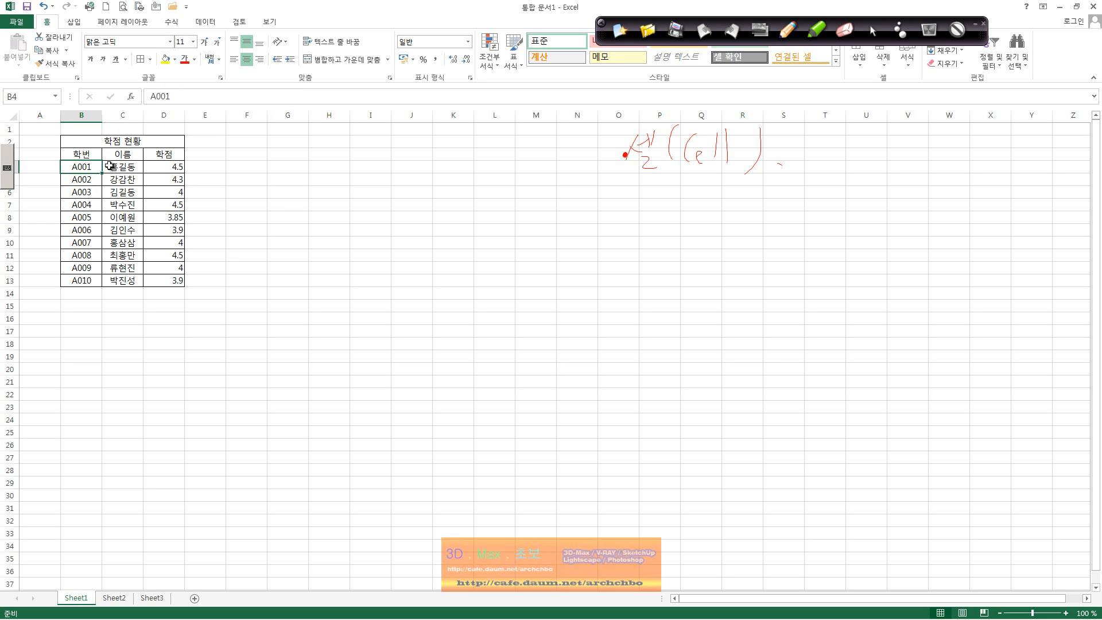
pyautogui.click(81, 114)
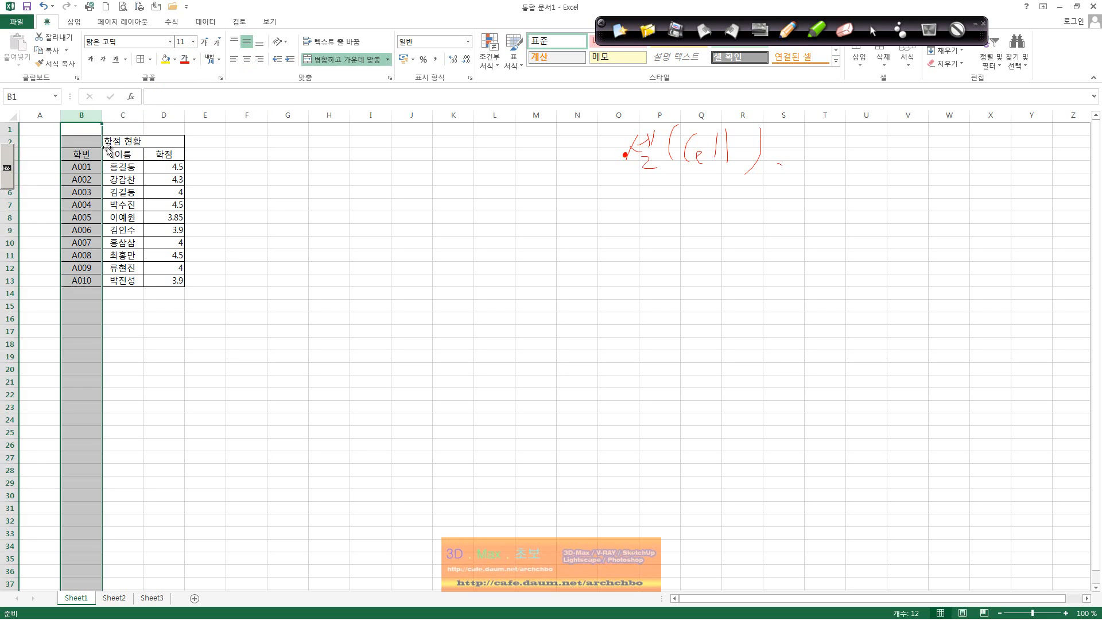
pyautogui.click(240, 257)
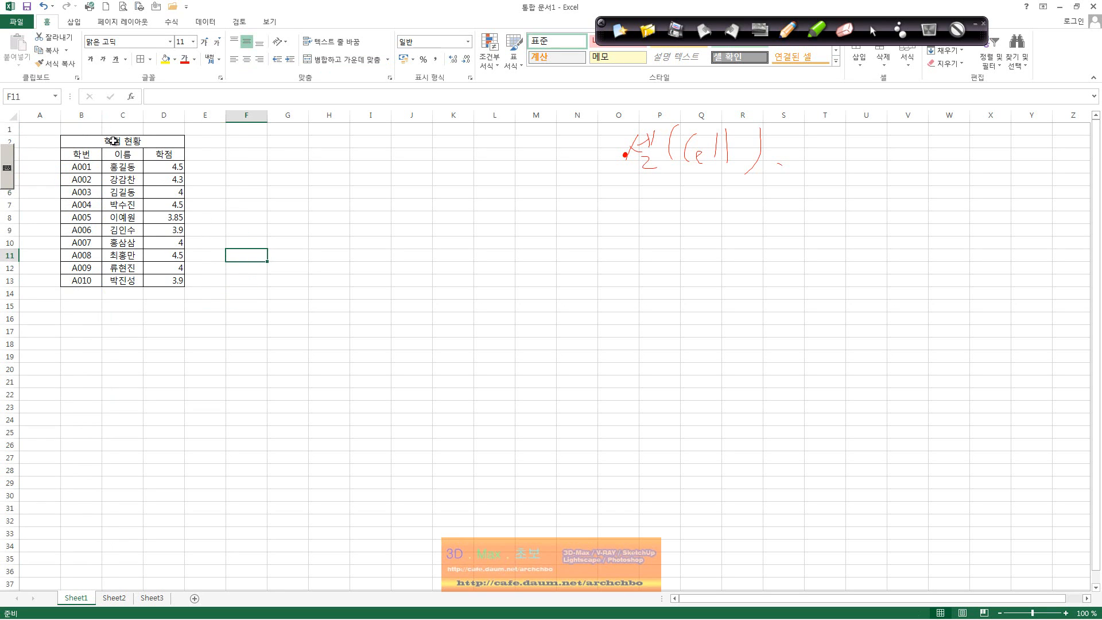
pyautogui.click(94, 165)
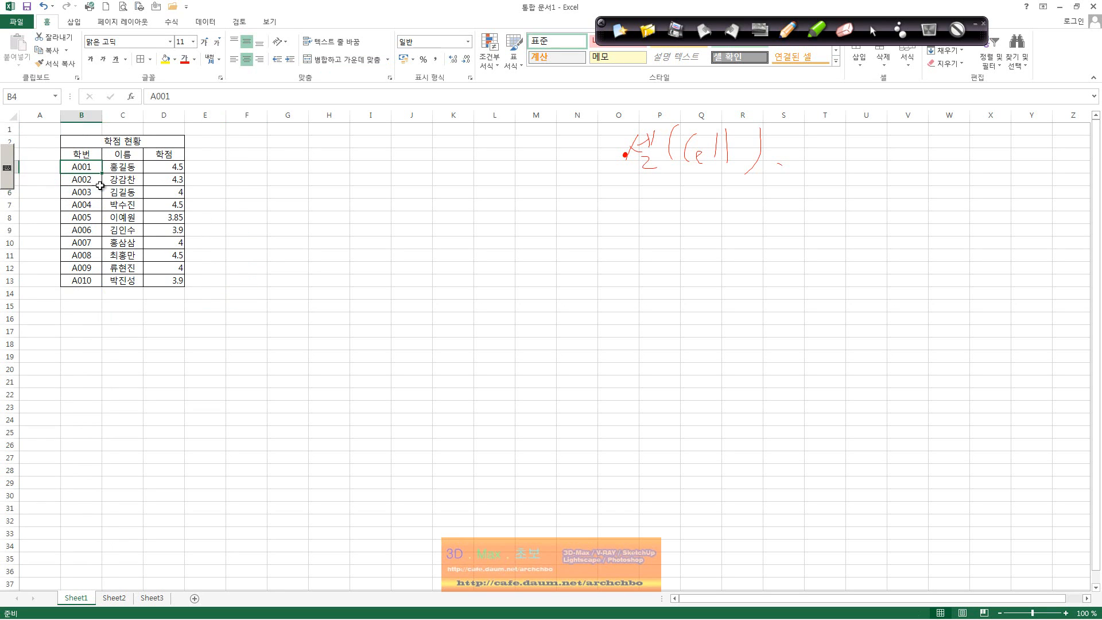
pyautogui.click(94, 177)
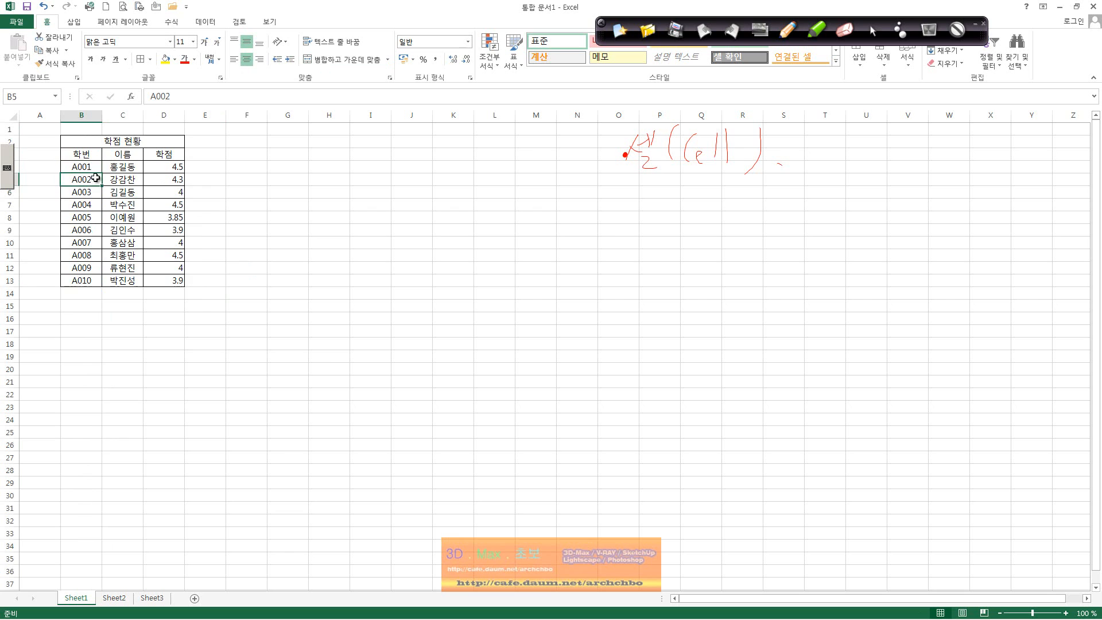
pyautogui.click(94, 166)
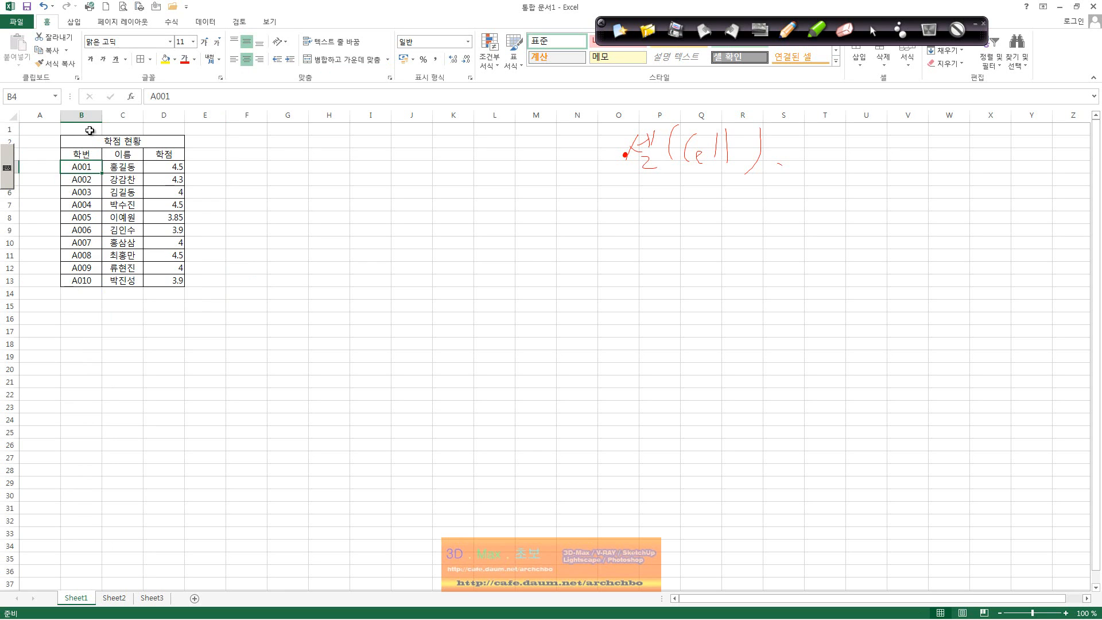
pyautogui.click(85, 192)
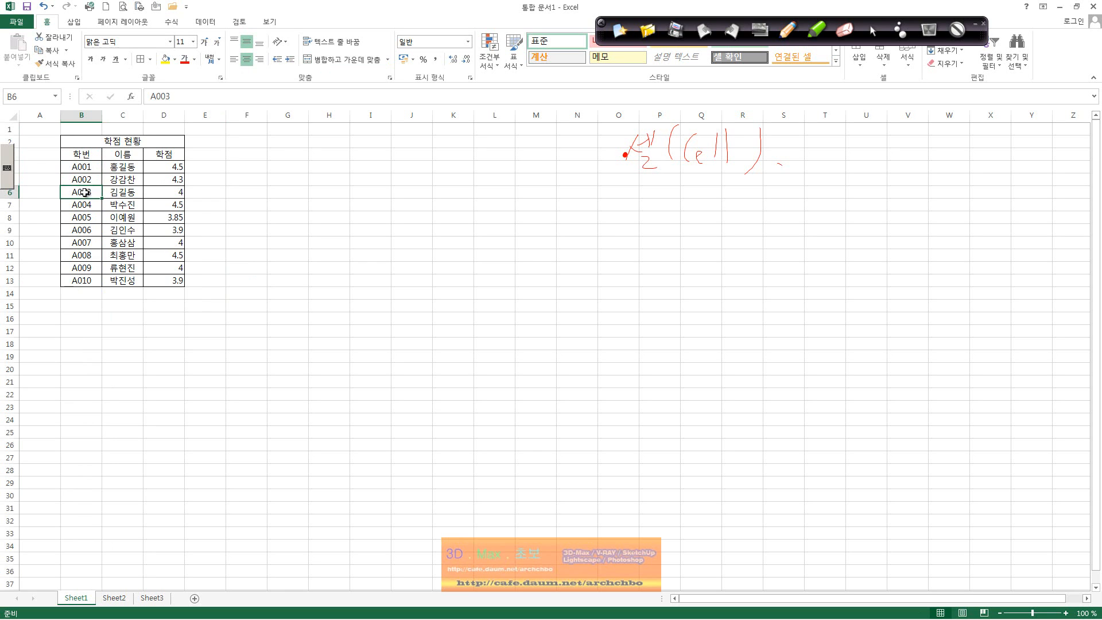
# - Set the font size of the whole of column B to 12
pyautogui.click(91, 116)
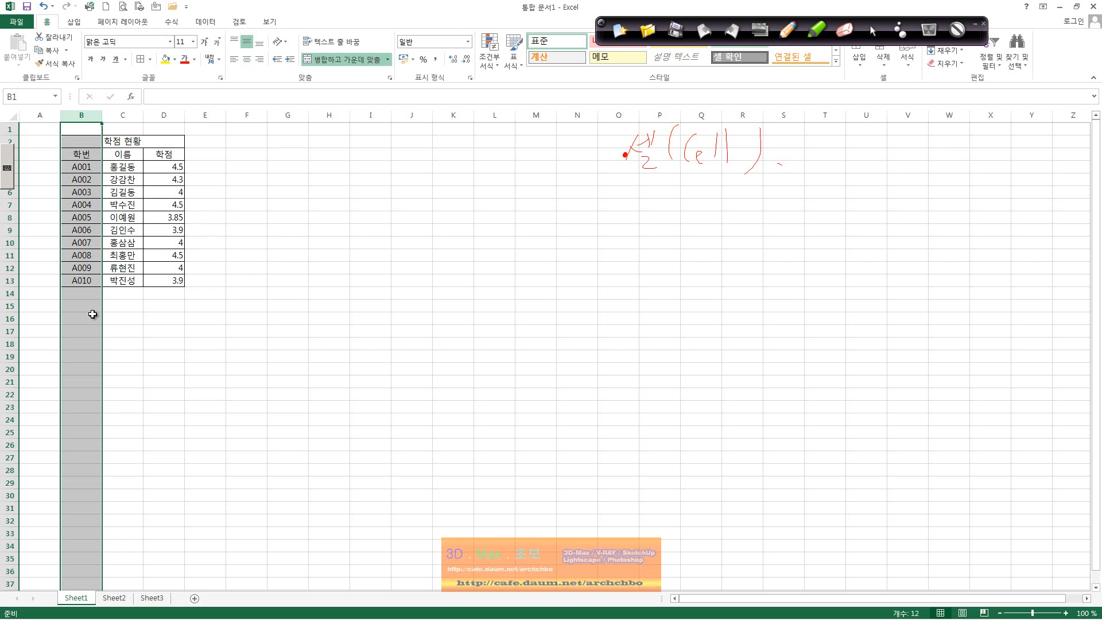
pyautogui.click(193, 42)
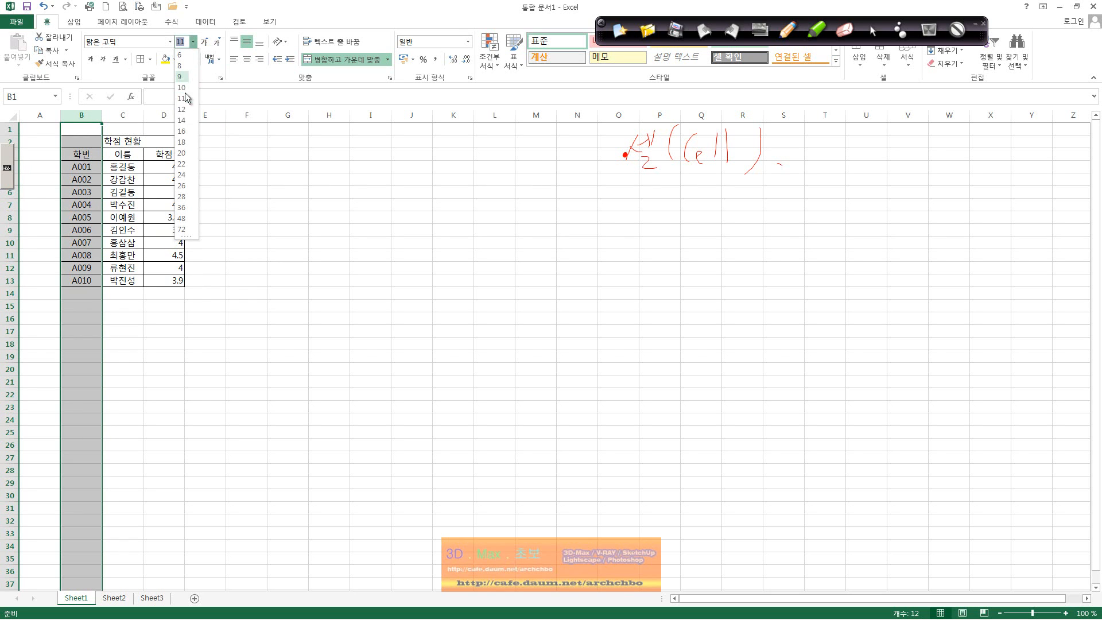
pyautogui.click(182, 111)
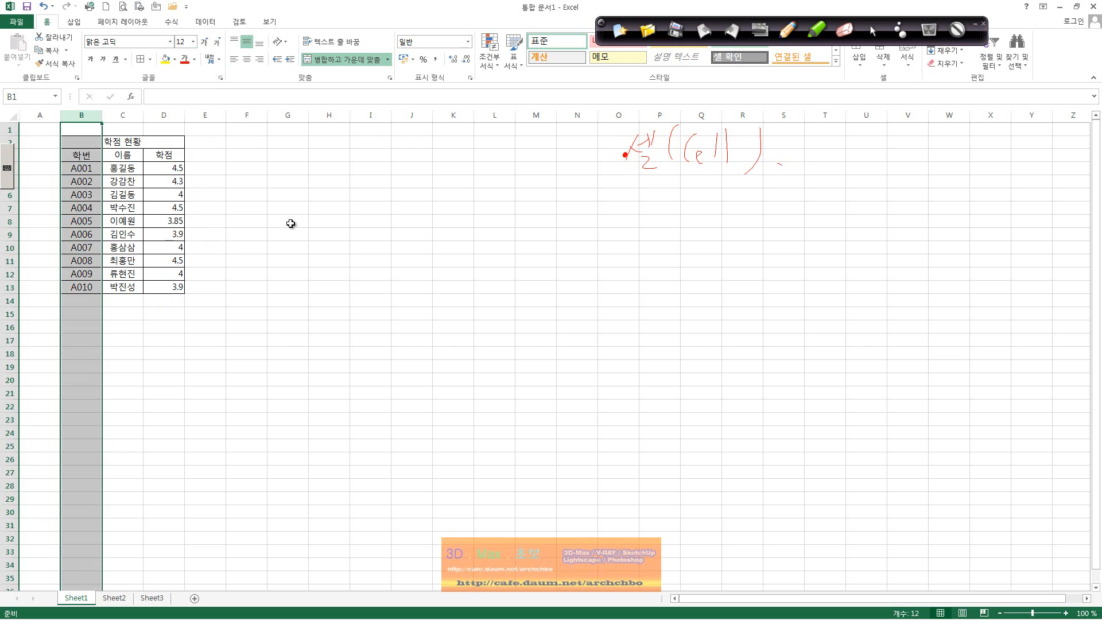
pyautogui.click(285, 222)
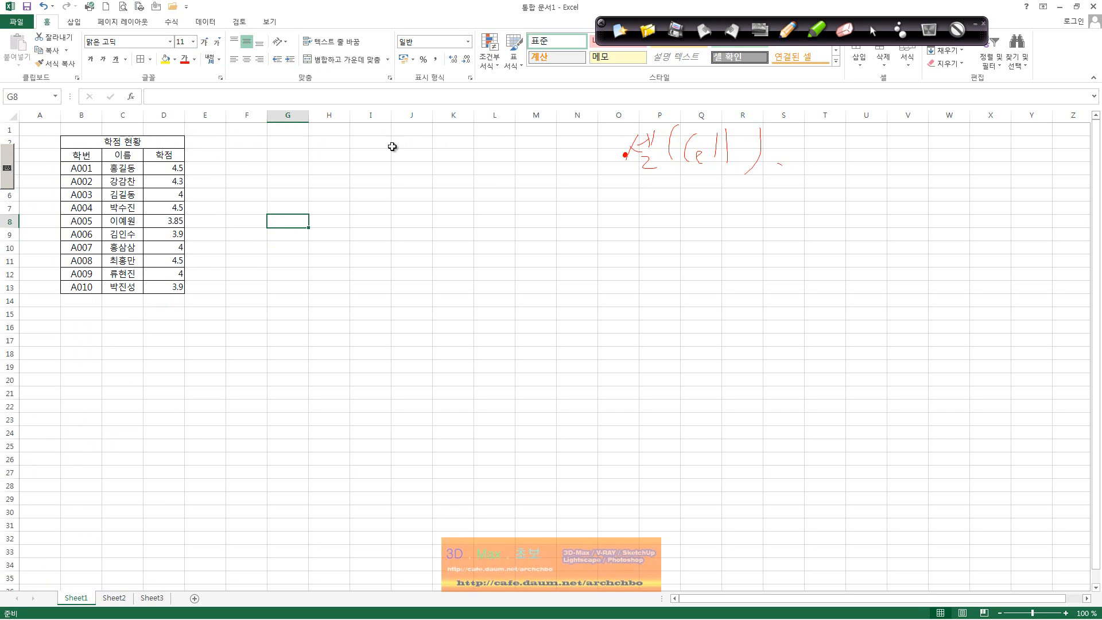
pyautogui.click(13, 140)
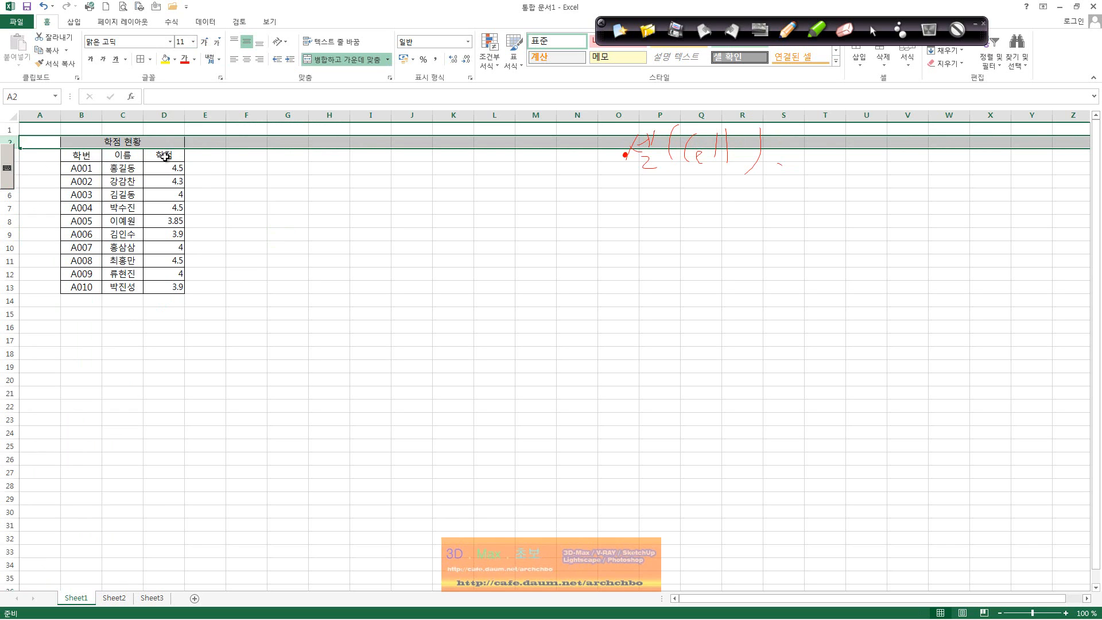
pyautogui.click(197, 190)
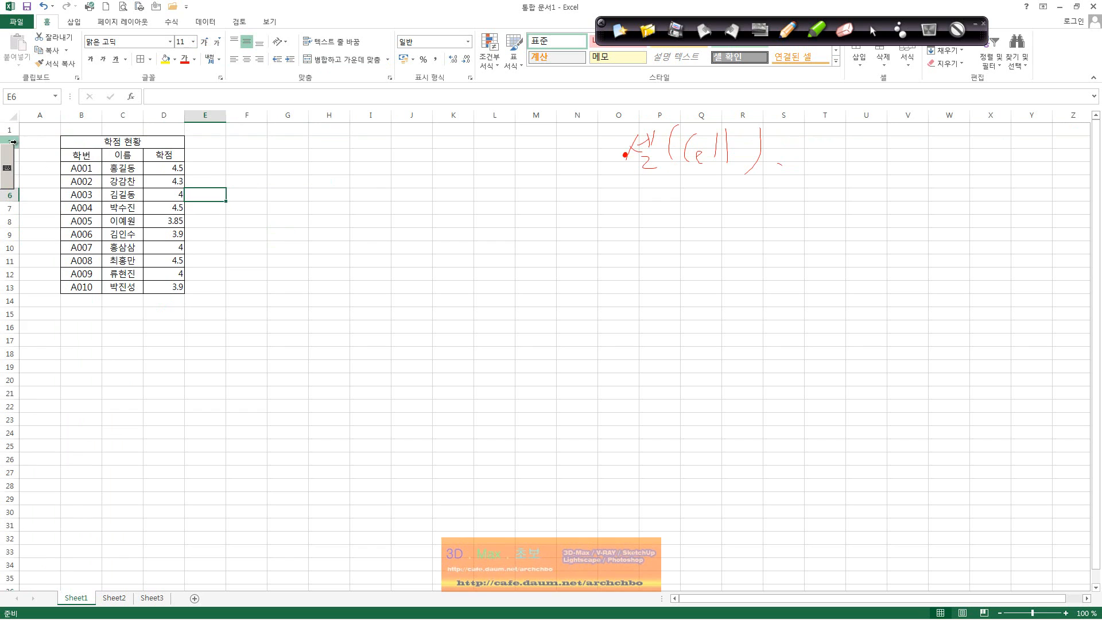
pyautogui.click(16, 143)
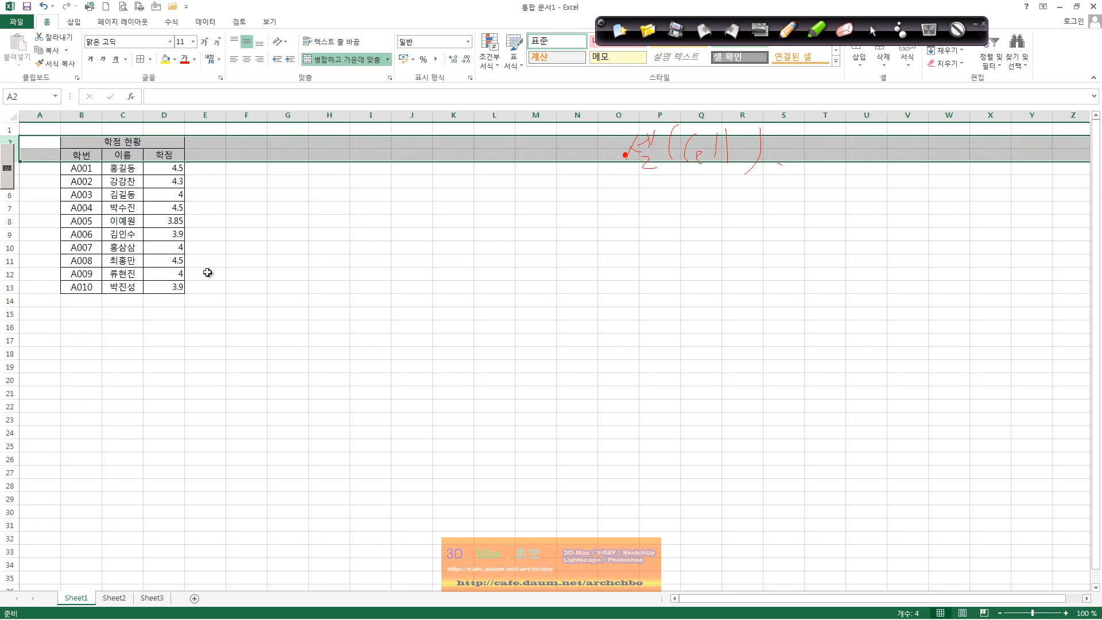
pyautogui.click(135, 224)
pyautogui.moveTo(86, 113); pyautogui.dragTo(165, 117)
pyautogui.click(244, 167)
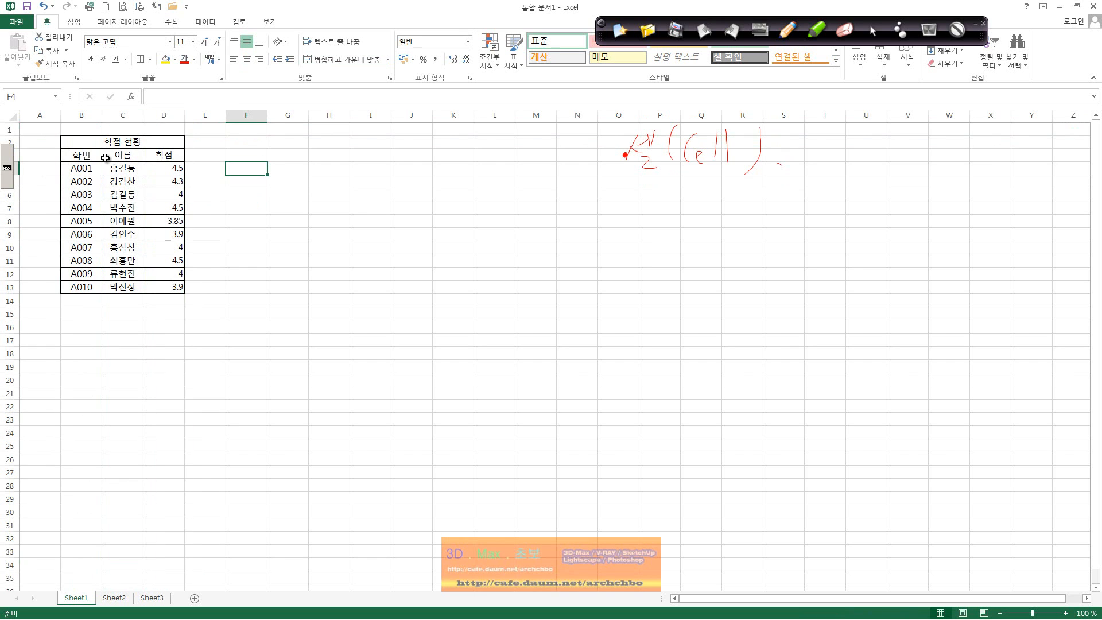
# - Set the font size of the entire rows 2 and 3 to 12
pyautogui.moveTo(14, 140); pyautogui.dragTo(13, 155)
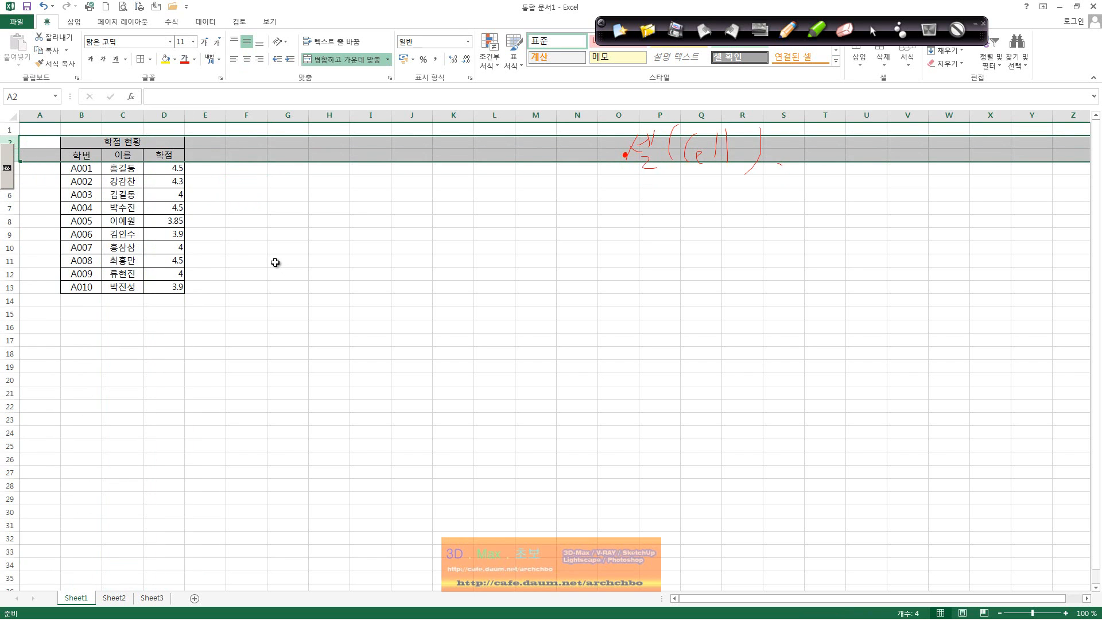
pyautogui.click(193, 42)
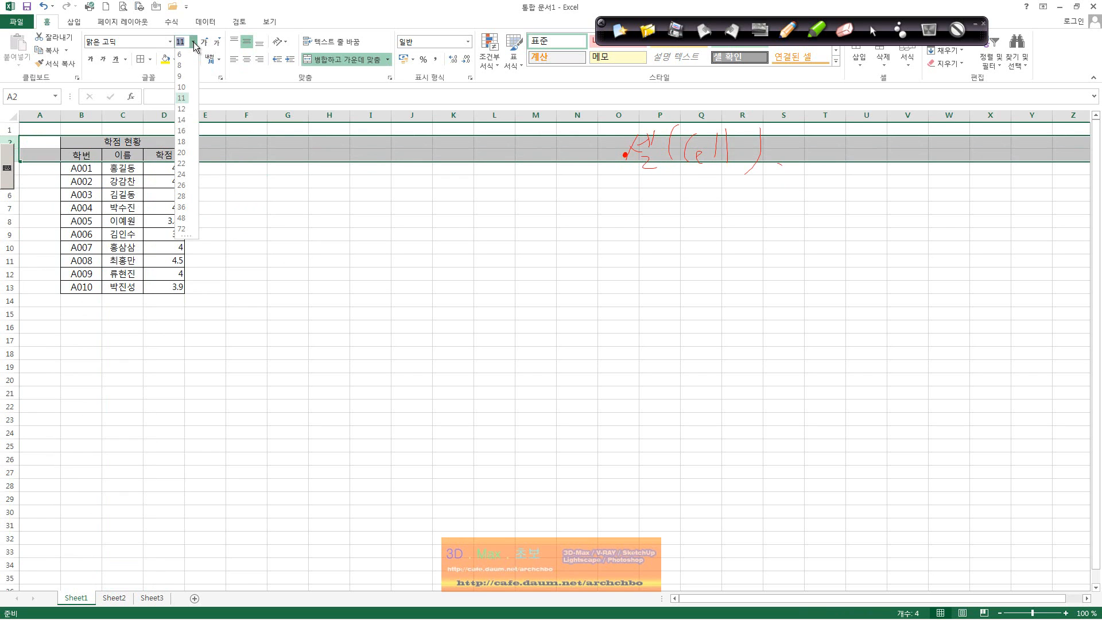
pyautogui.click(181, 109)
pyautogui.click(183, 221)
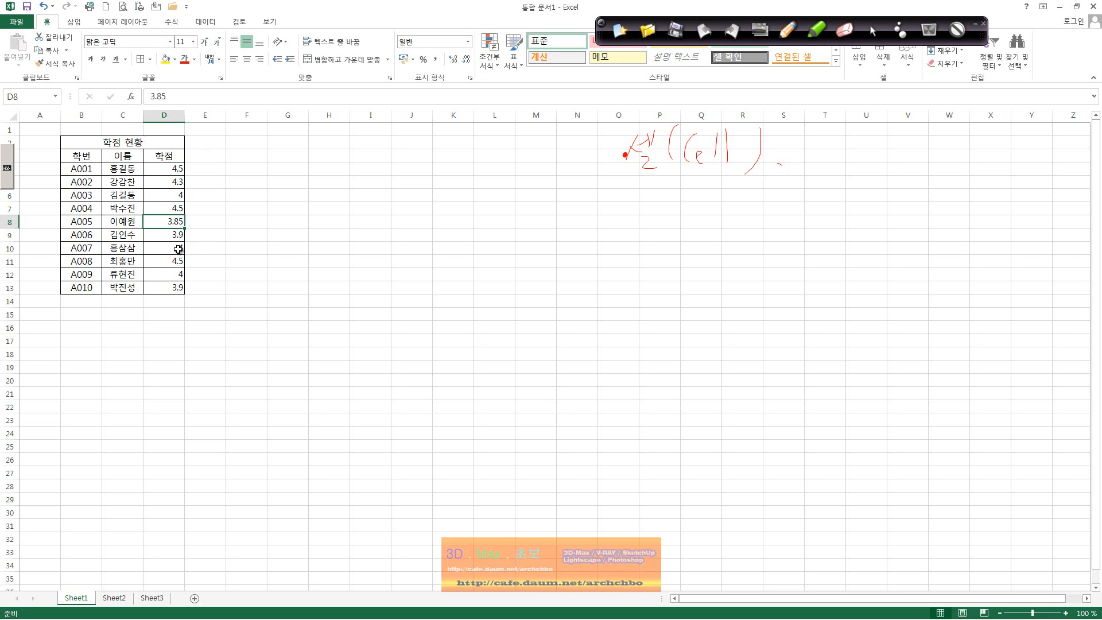
pyautogui.click(175, 170)
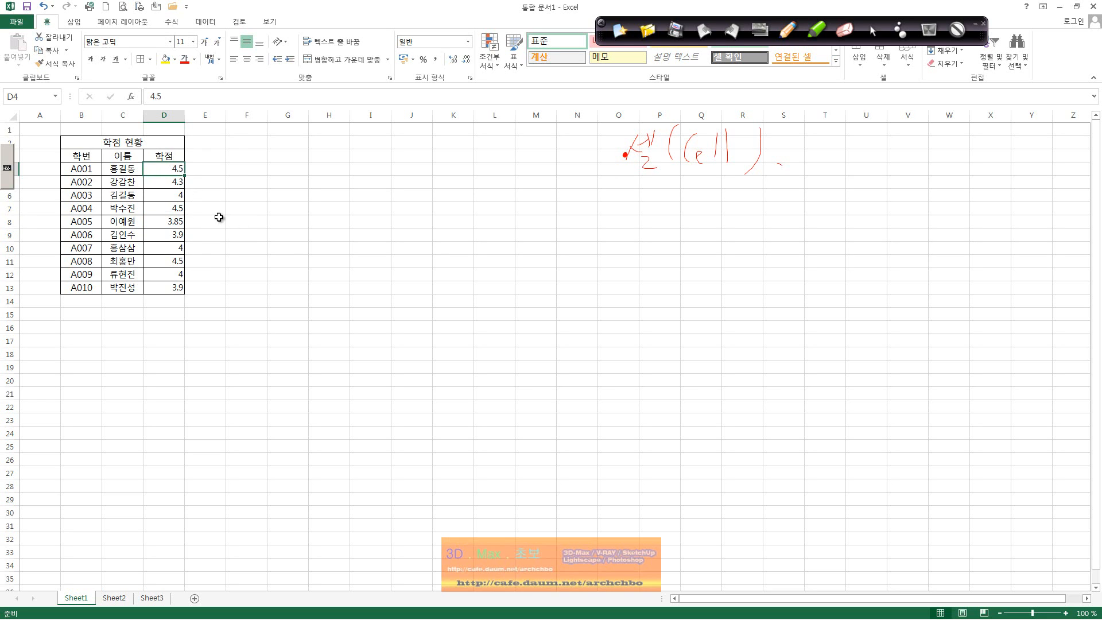
pyautogui.click(175, 212)
pyautogui.click(178, 259)
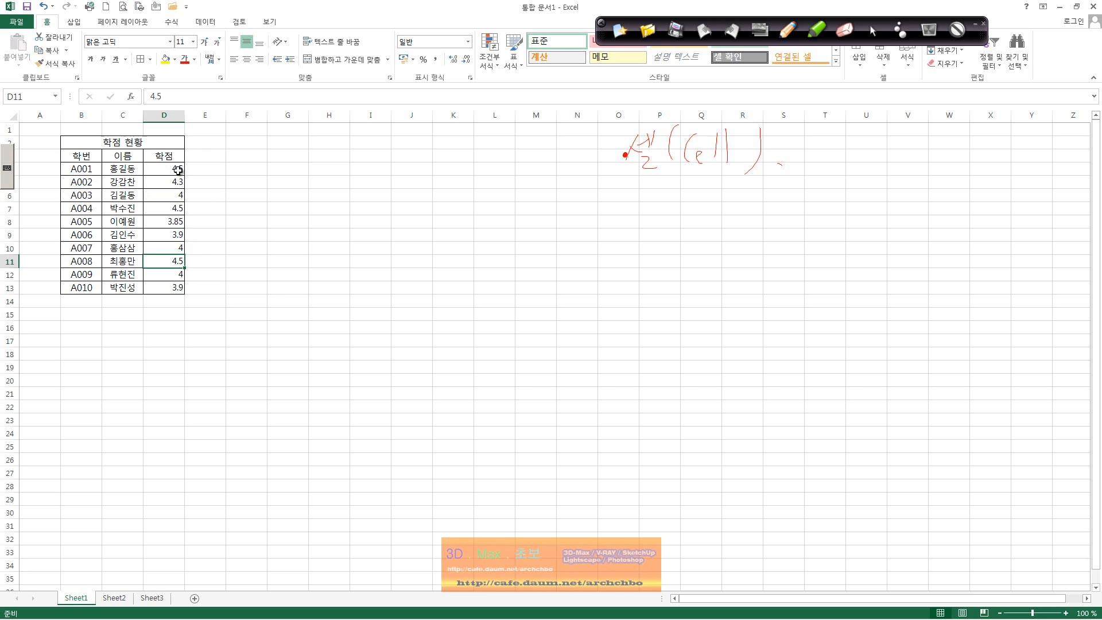
# - Fill the three 4.5 grade cells D4, D7 and D11 together with a light blue-gray theme color
pyautogui.click(172, 170)
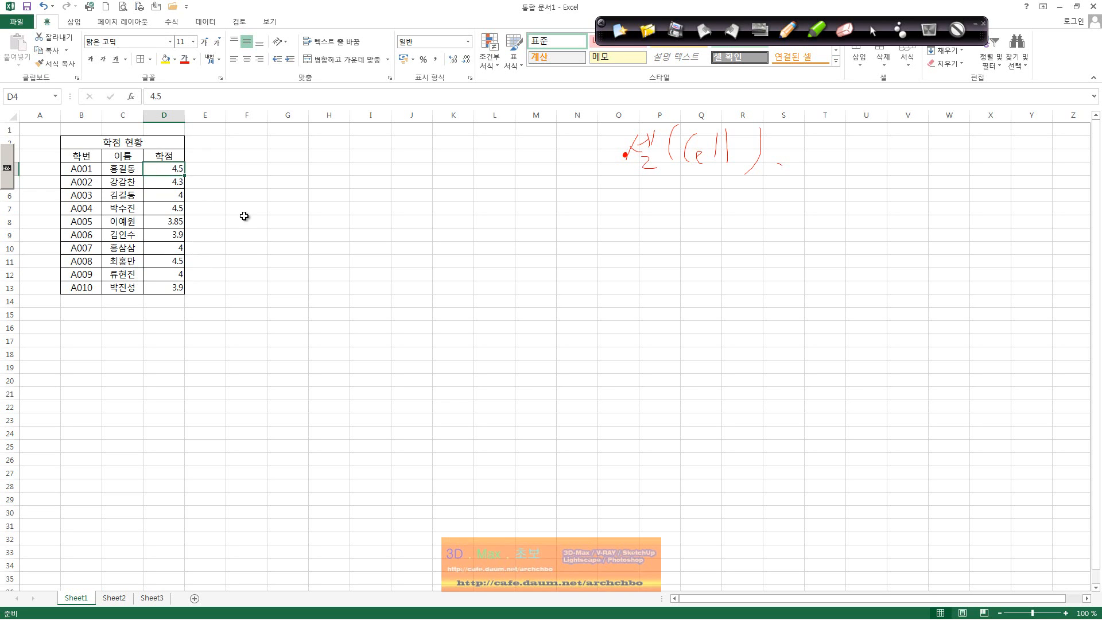
pyautogui.keyDown('ctrl'); pyautogui.click(173, 208); pyautogui.keyUp('ctrl')
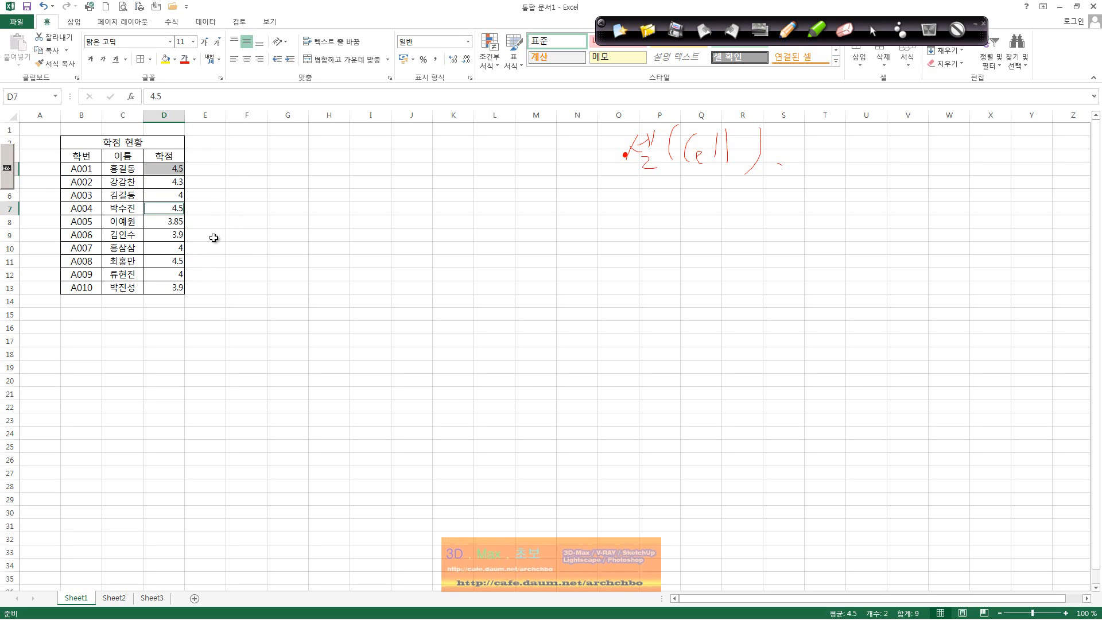
pyautogui.keyDown('ctrl'); pyautogui.click(176, 261); pyautogui.keyUp('ctrl')
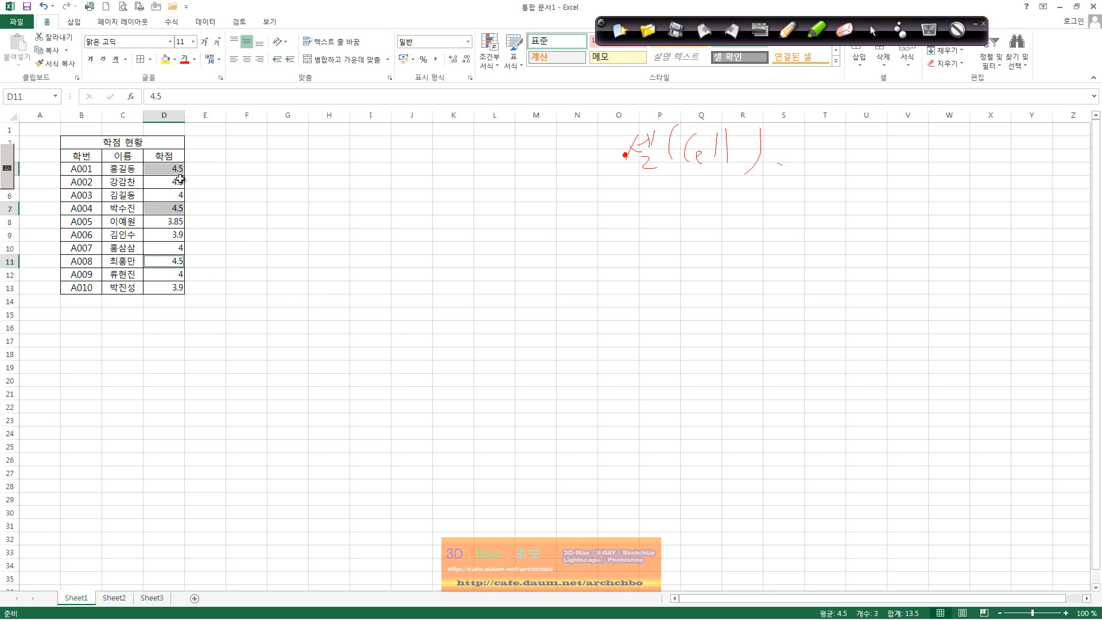
pyautogui.click(175, 59)
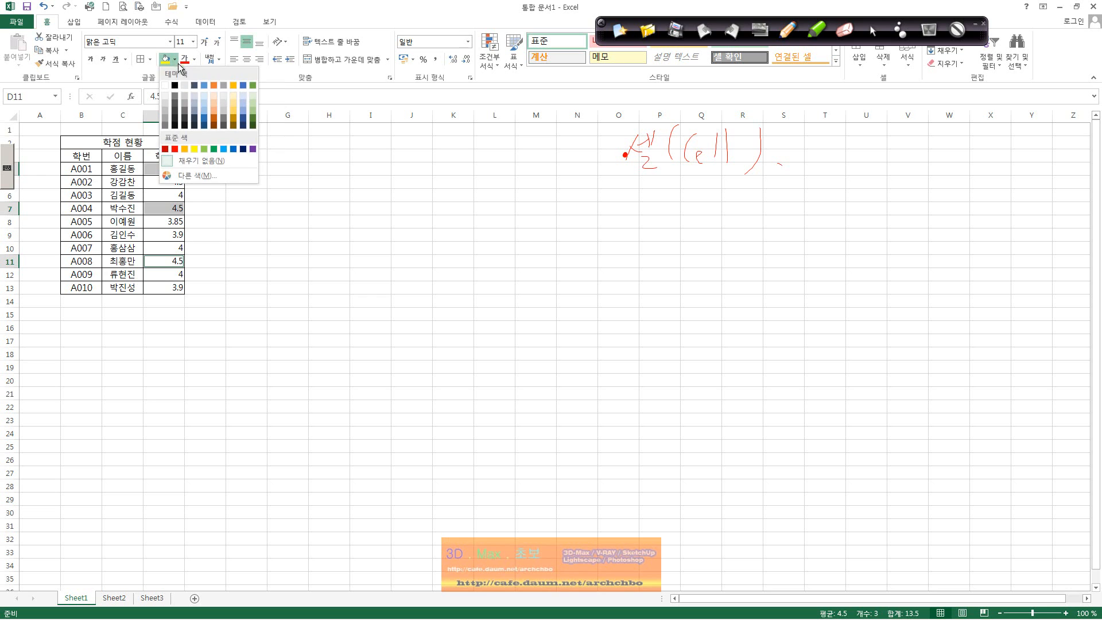
pyautogui.click(194, 105)
pyautogui.click(258, 221)
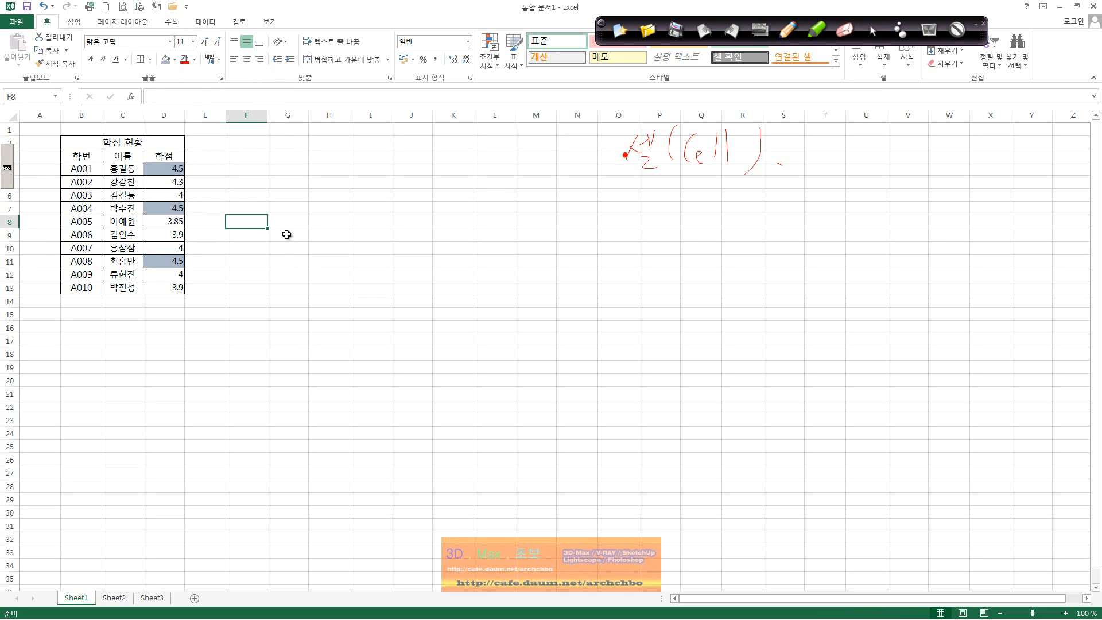
# - Fill the non-adjacent grade cells D8, D9 and D13 together with a dark orange theme color
pyautogui.click(179, 224)
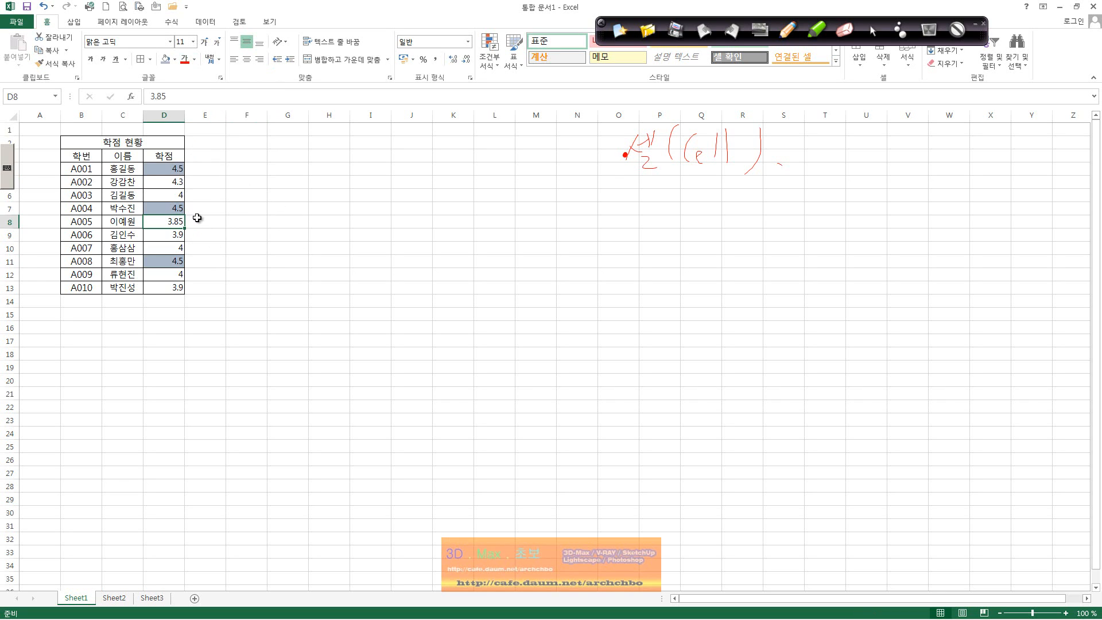
pyautogui.keyDown('ctrl'); pyautogui.click(174, 234); pyautogui.keyUp('ctrl')
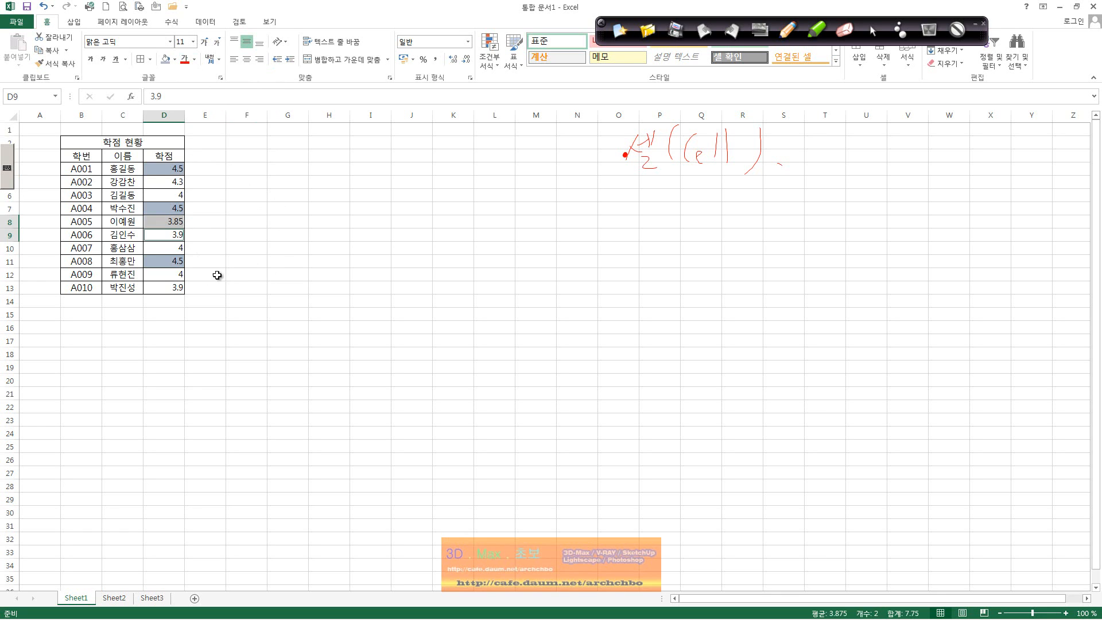
pyautogui.keyDown('ctrl'); pyautogui.click(170, 285); pyautogui.keyUp('ctrl')
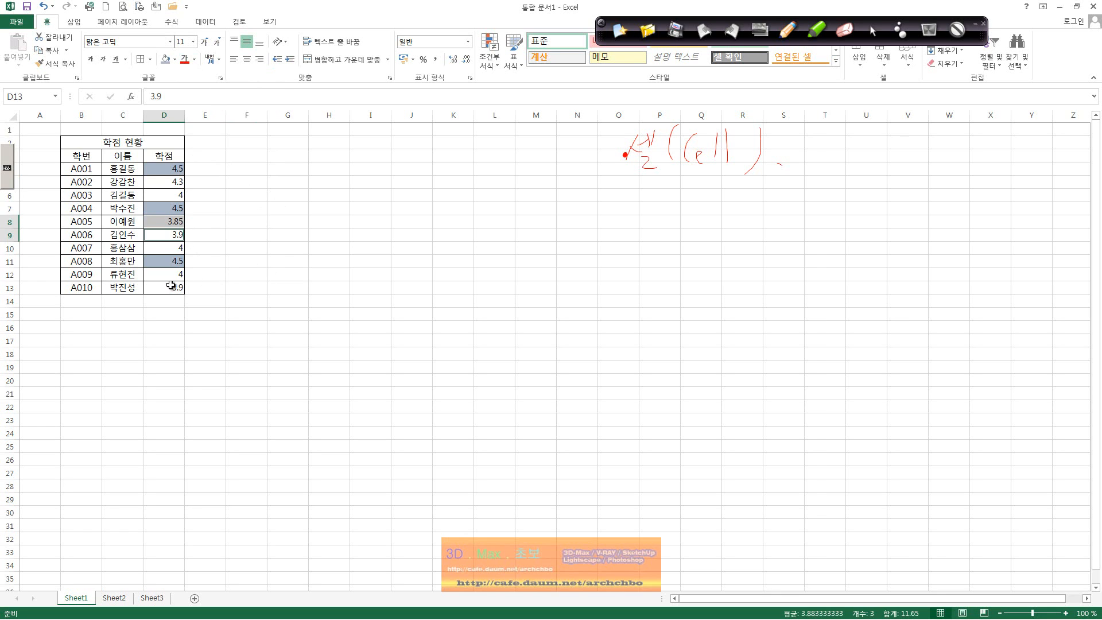
pyautogui.click(175, 60)
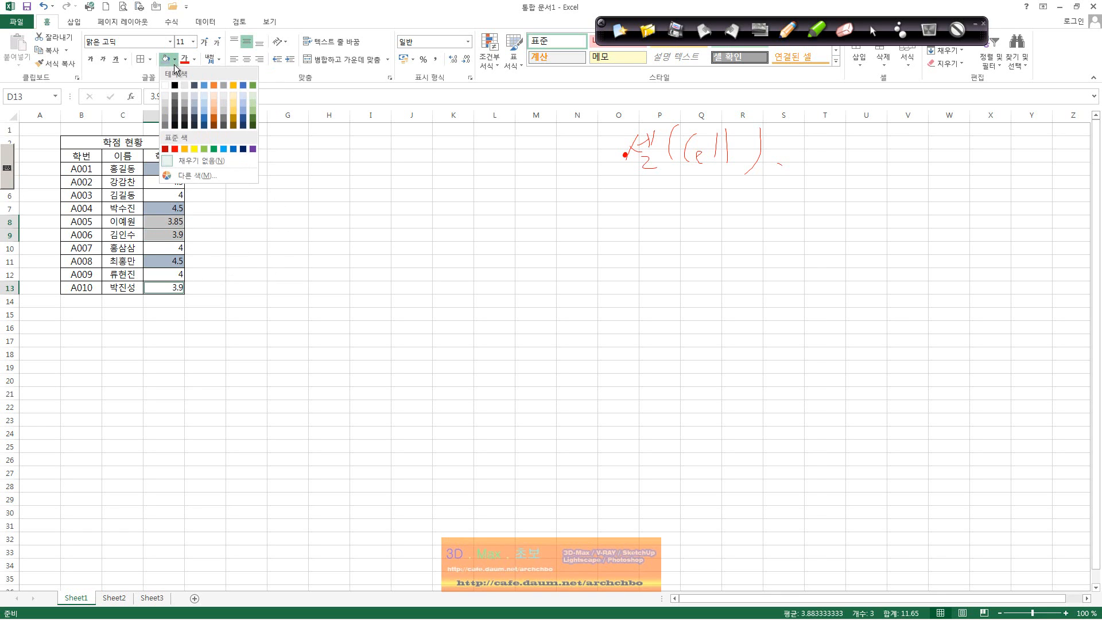
pyautogui.click(215, 121)
pyautogui.click(244, 236)
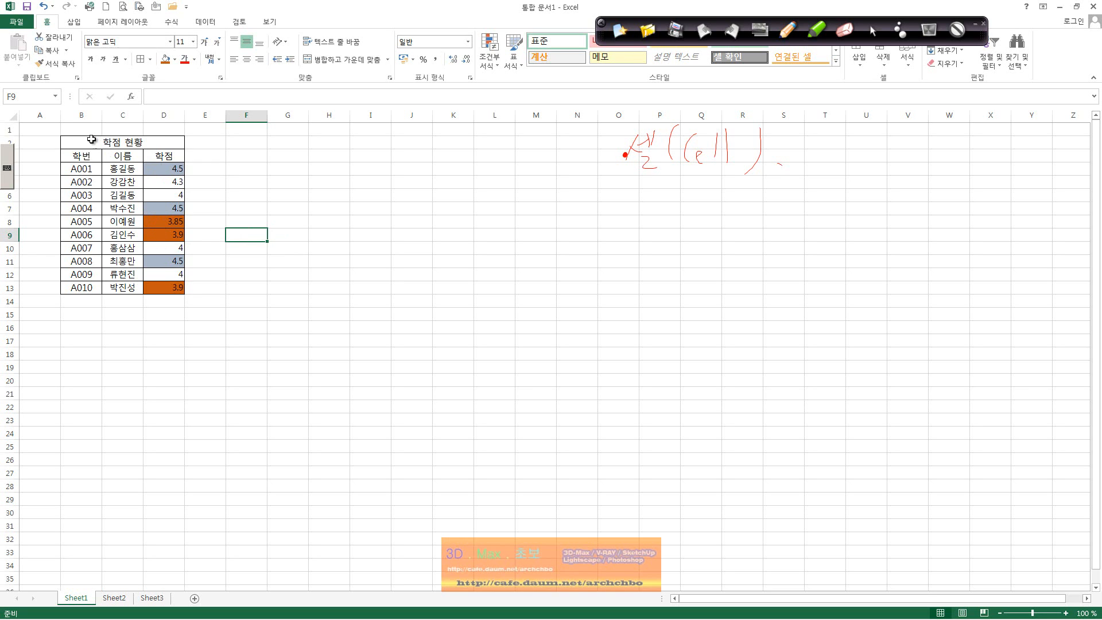
# - Apply a thick box border (굵은 상자 테두리) around the whole grade table B2:D13
pyautogui.moveTo(91, 140); pyautogui.dragTo(160, 290)
pyautogui.click(253, 303)
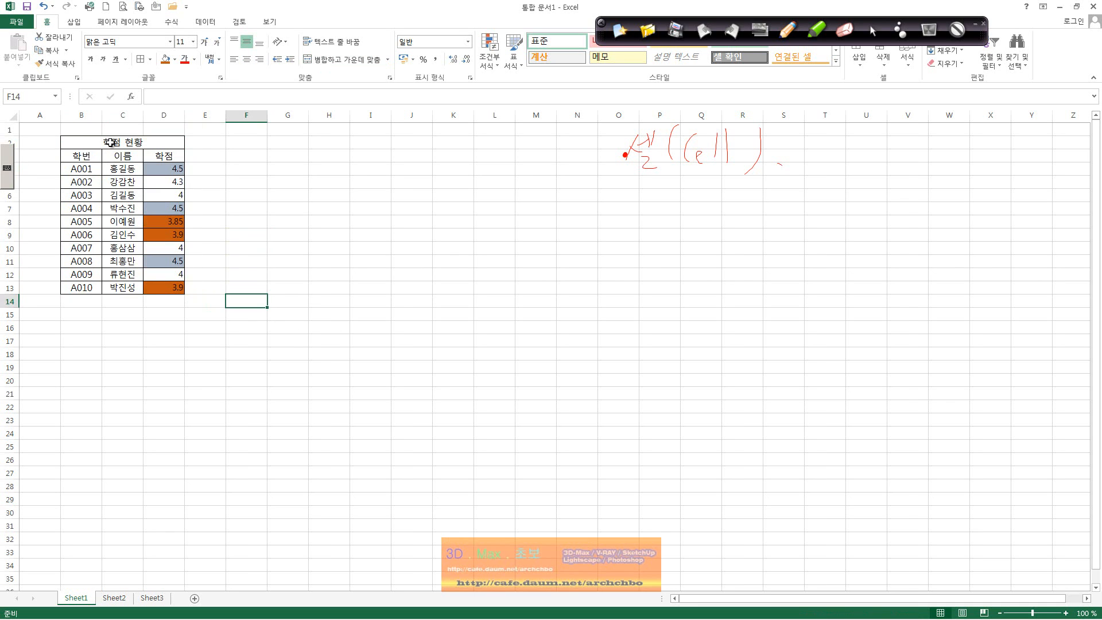
pyautogui.moveTo(110, 143); pyautogui.dragTo(134, 289)
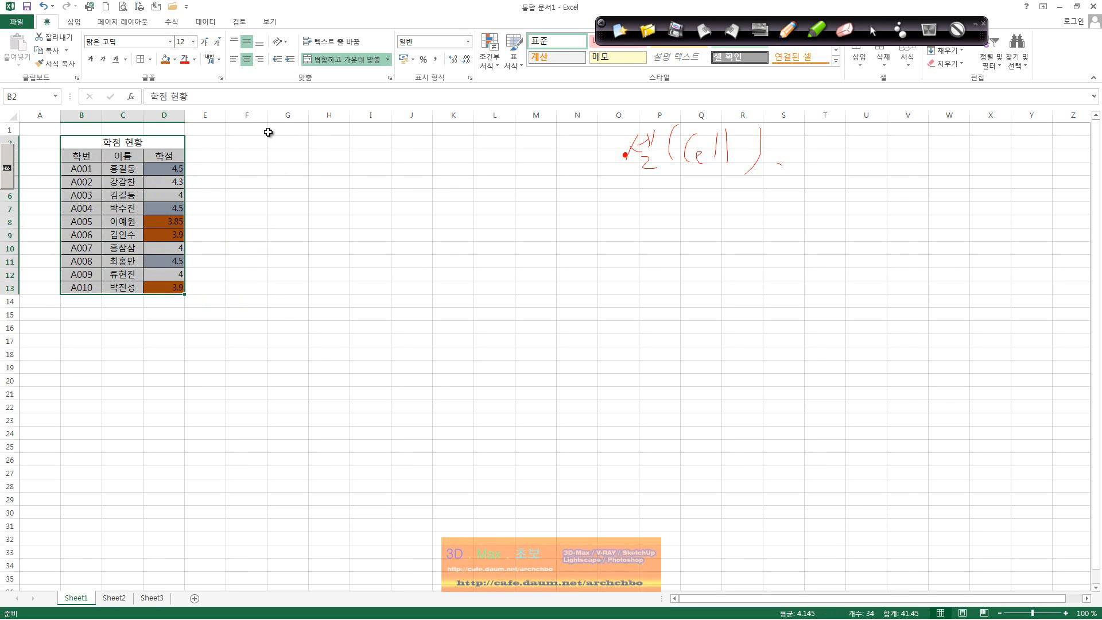
pyautogui.click(149, 60)
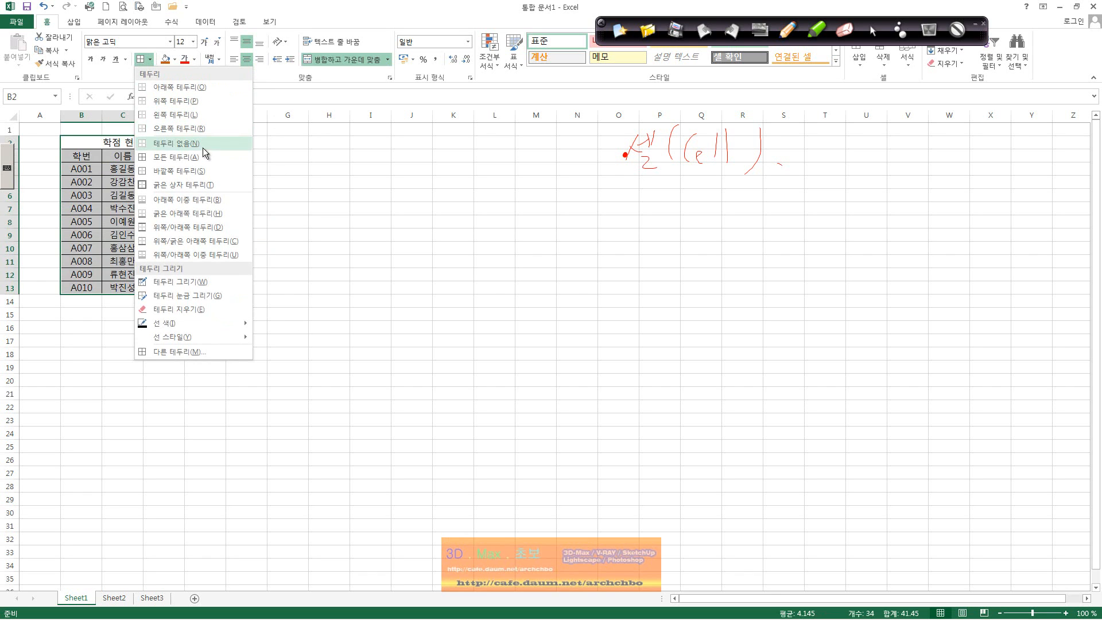
pyautogui.click(198, 184)
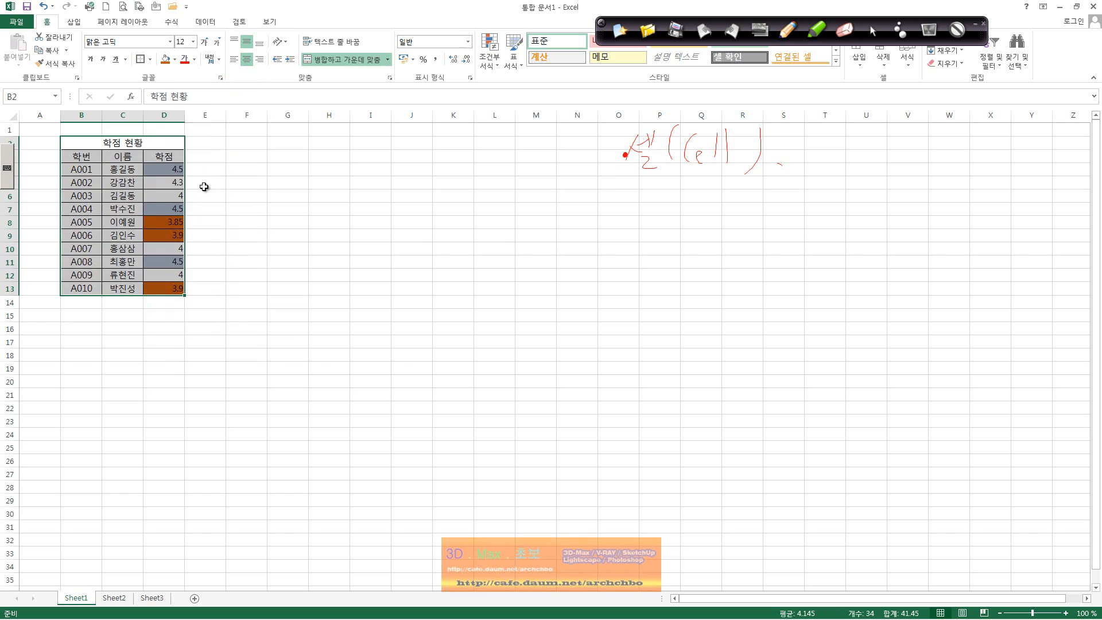
pyautogui.click(237, 197)
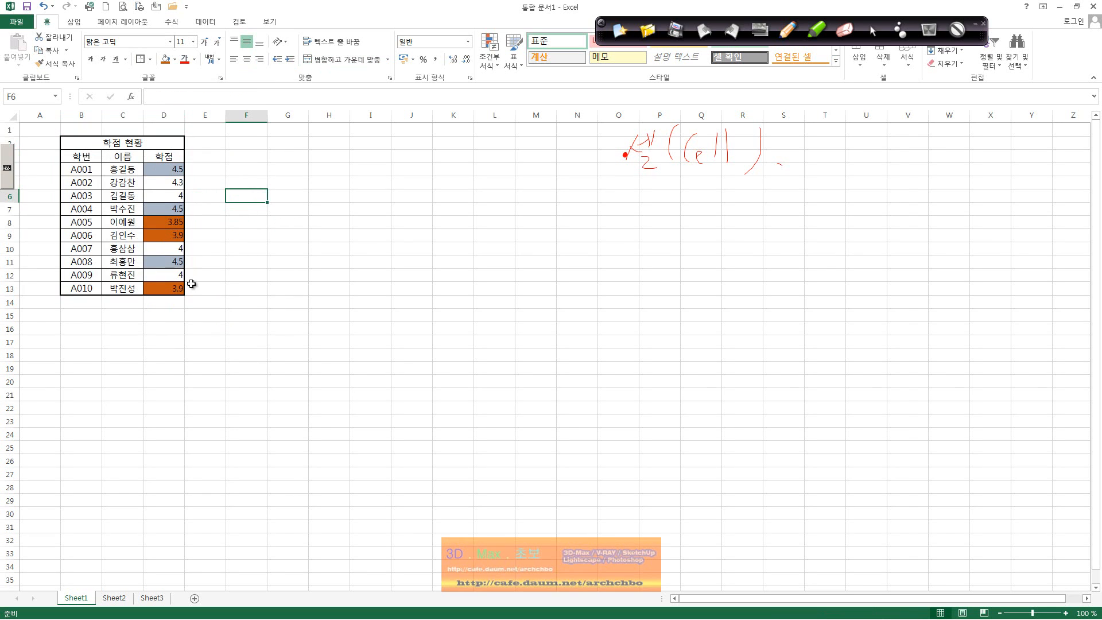
pyautogui.click(266, 251)
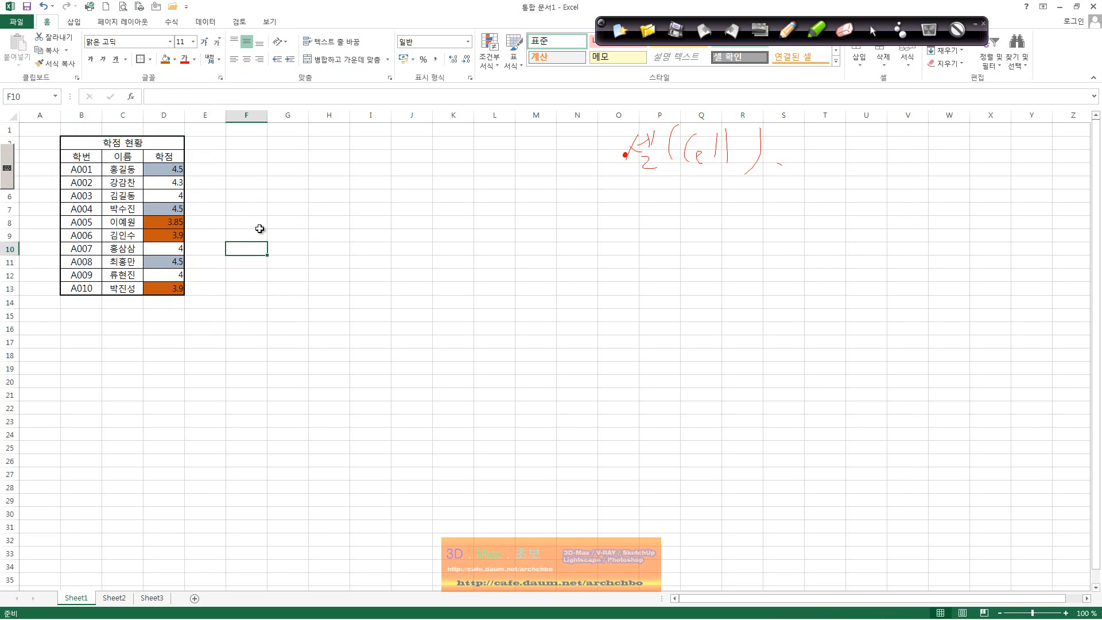
# - Move the active cell one cell at a time from B3 across and down to D4, and back to B3
pyautogui.click(95, 156)
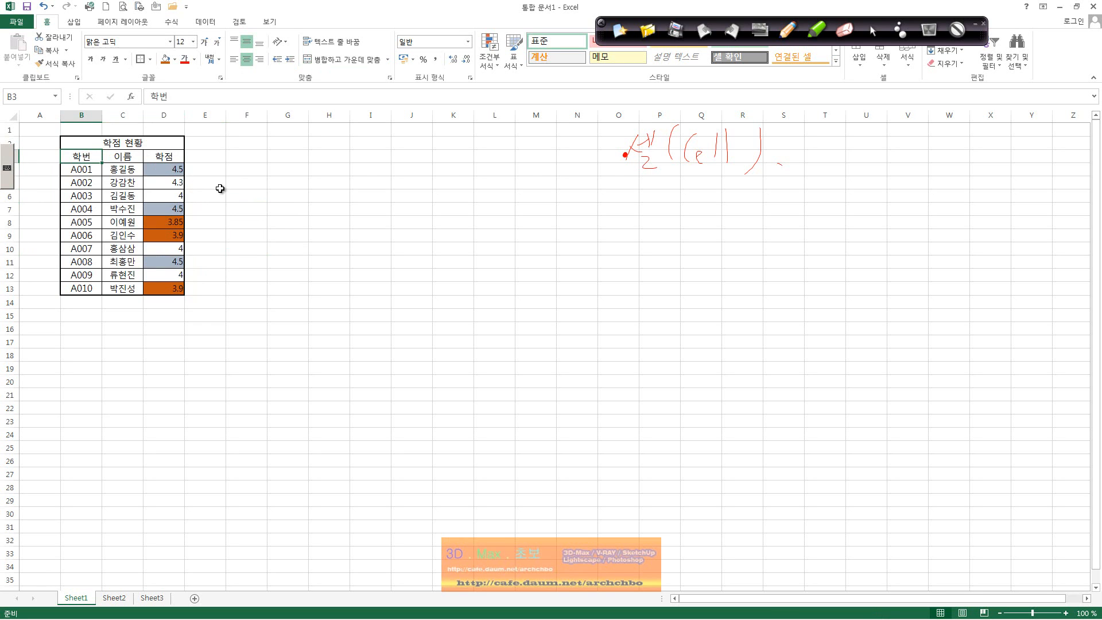
pyautogui.press('Right')
pyautogui.press('Right')
pyautogui.press('Down')
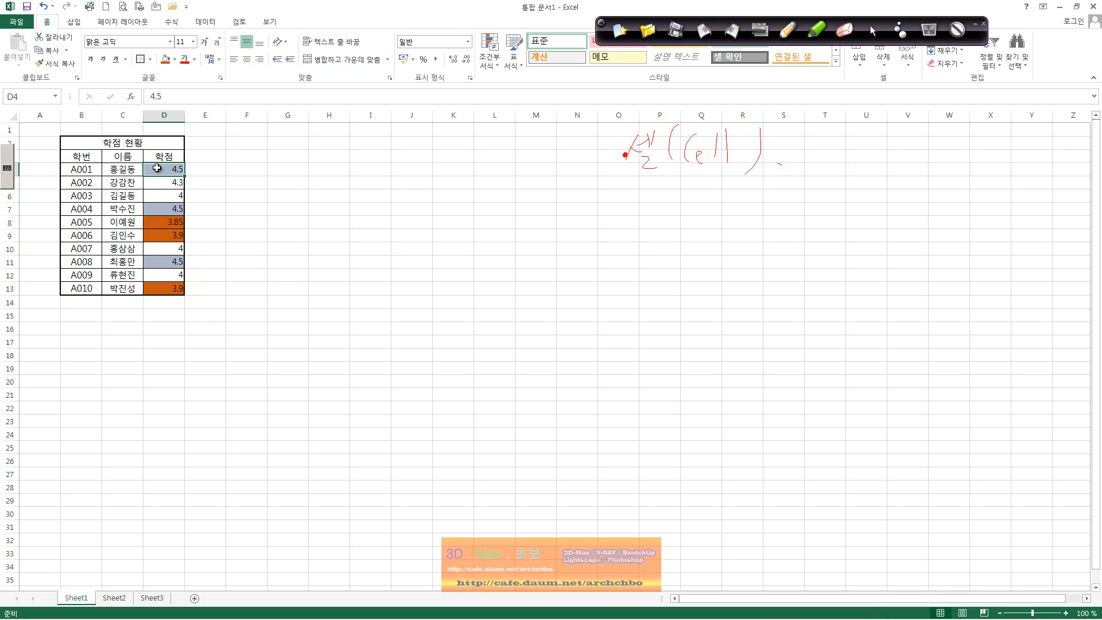
pyautogui.press('Left')
pyautogui.press('Left')
pyautogui.press('Up')
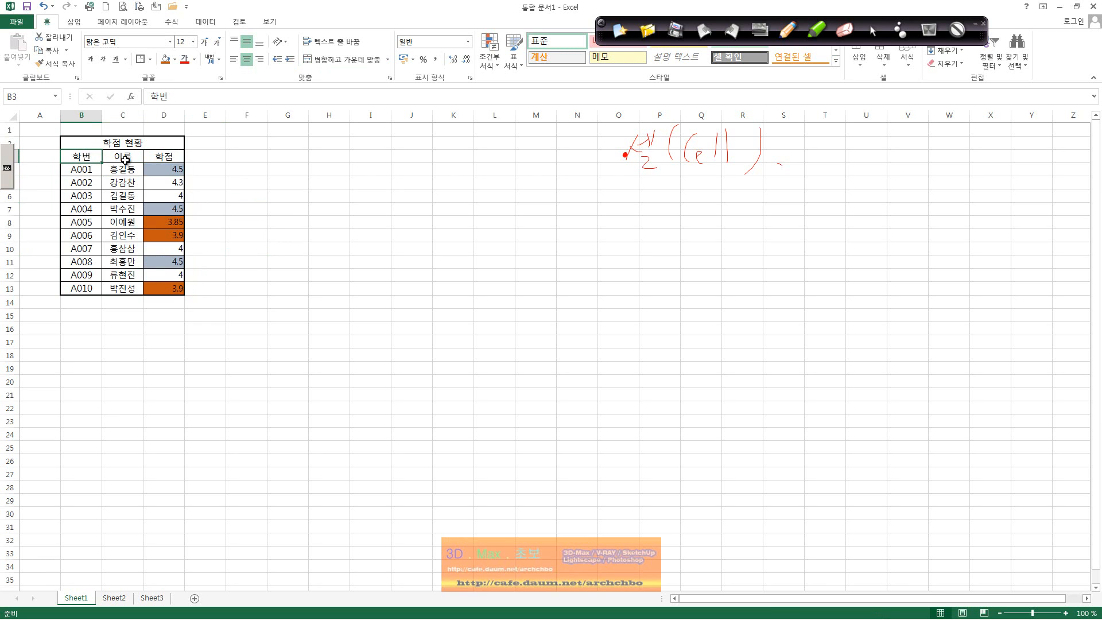
# - Handwrite the note "키보드 자판 방향키" in red pen below the Cell note, with right, left, up and down arrows beneath it
pyautogui.click(788, 31)
pyautogui.click(642, 184)
pyautogui.moveTo(642, 195)
pyautogui.mouseDown()
pyautogui.moveTo(652, 214)
pyautogui.moveTo(659, 202)
pyautogui.moveTo(659, 212)
pyautogui.moveTo(697, 198)
pyautogui.moveTo(729, 206)
pyautogui.moveTo(765, 182)
pyautogui.moveTo(770, 207)
pyautogui.moveTo(781, 187)
pyautogui.moveTo(803, 183)
pyautogui.moveTo(810, 198)
pyautogui.moveTo(848, 168)
pyautogui.moveTo(847, 192)
pyautogui.moveTo(901, 167)
pyautogui.moveTo(906, 201)
pyautogui.mouseUp()
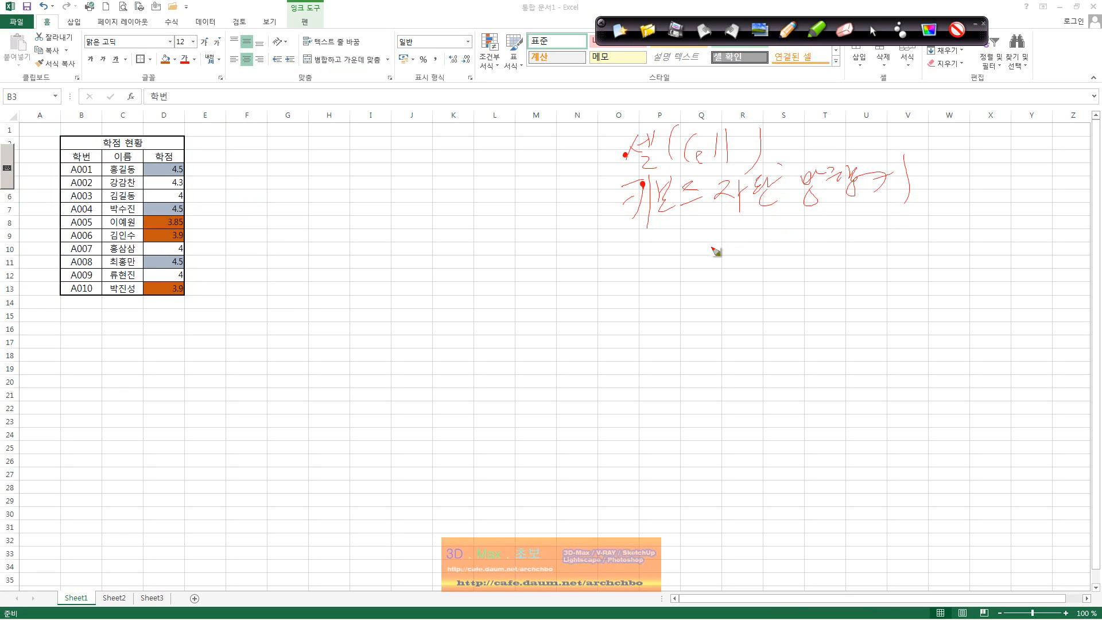
pyautogui.moveTo(704, 250)
pyautogui.mouseDown()
pyautogui.moveTo(733, 244)
pyautogui.moveTo(733, 253)
pyautogui.mouseUp()
pyautogui.moveTo(811, 240); pyautogui.dragTo(790, 241)
pyautogui.moveTo(844, 268)
pyautogui.mouseDown()
pyautogui.moveTo(845, 217)
pyautogui.moveTo(892, 264)
pyautogui.mouseUp()
pyautogui.moveTo(885, 248); pyautogui.dragTo(918, 249)
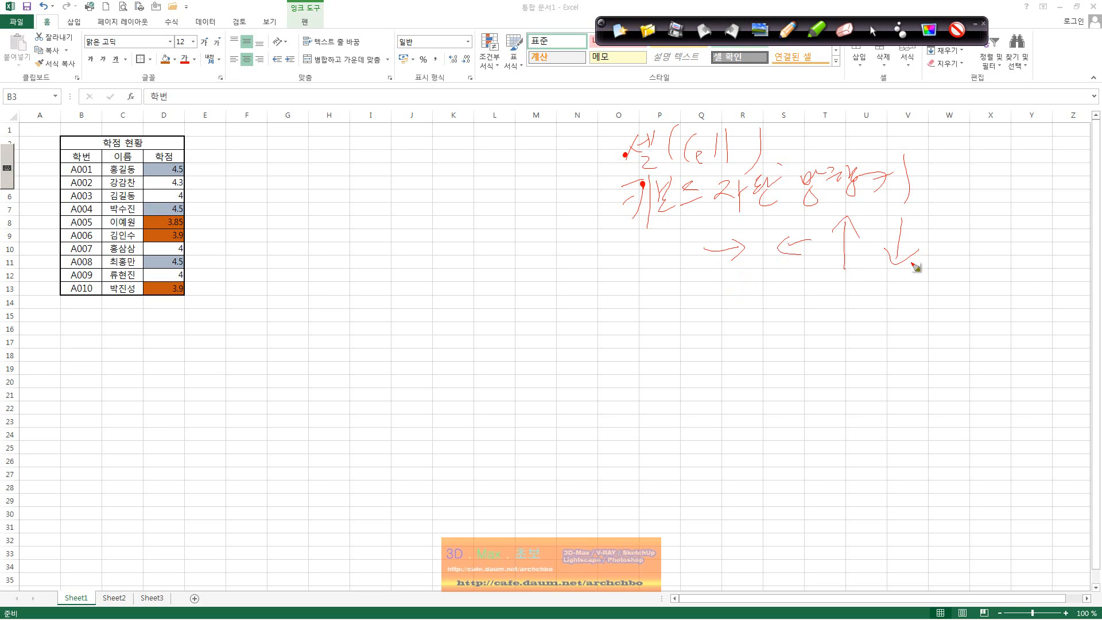
# - Handwrite "Shift + 방향키" in red pen below the four arrows, around rows 12 to 15
pyautogui.moveTo(626, 290); pyautogui.dragTo(632, 304)
pyautogui.moveTo(643, 266)
pyautogui.mouseDown()
pyautogui.moveTo(639, 314)
pyautogui.moveTo(691, 313)
pyautogui.mouseUp()
pyautogui.moveTo(688, 287); pyautogui.dragTo(697, 286)
pyautogui.moveTo(699, 298)
pyautogui.mouseDown()
pyautogui.moveTo(726, 290)
pyautogui.moveTo(713, 327)
pyautogui.mouseUp()
pyautogui.moveTo(750, 295); pyautogui.dragTo(777, 290)
pyautogui.moveTo(765, 277)
pyautogui.mouseDown()
pyautogui.moveTo(767, 310)
pyautogui.moveTo(808, 281)
pyautogui.mouseUp()
pyautogui.moveTo(803, 284); pyautogui.dragTo(812, 295)
pyautogui.moveTo(823, 274); pyautogui.dragTo(825, 279)
pyautogui.moveTo(822, 286); pyautogui.dragTo(834, 281)
pyautogui.moveTo(838, 280)
pyautogui.mouseDown()
pyautogui.moveTo(839, 298)
pyautogui.moveTo(855, 300)
pyautogui.mouseUp()
pyautogui.moveTo(850, 292)
pyautogui.mouseDown()
pyautogui.moveTo(867, 290)
pyautogui.moveTo(868, 313)
pyautogui.mouseUp()
# - Handwrite "CTRL + 방향키" in red pen below the Shift note, and return to normal cell selection
pyautogui.moveTo(659, 352)
pyautogui.mouseDown()
pyautogui.moveTo(661, 380)
pyautogui.moveTo(687, 350)
pyautogui.mouseUp()
pyautogui.moveTo(670, 352)
pyautogui.mouseDown()
pyautogui.moveTo(668, 401)
pyautogui.moveTo(703, 380)
pyautogui.mouseUp()
pyautogui.moveTo(708, 351)
pyautogui.mouseDown()
pyautogui.moveTo(727, 378)
pyautogui.moveTo(777, 354)
pyautogui.mouseUp()
pyautogui.moveTo(769, 347)
pyautogui.mouseDown()
pyautogui.moveTo(770, 382)
pyautogui.moveTo(813, 350)
pyautogui.mouseUp()
pyautogui.moveTo(817, 347); pyautogui.dragTo(825, 363)
pyautogui.moveTo(835, 340); pyautogui.dragTo(846, 344)
pyautogui.moveTo(850, 342); pyautogui.dragTo(862, 362)
pyautogui.moveTo(862, 351)
pyautogui.mouseDown()
pyautogui.moveTo(876, 345)
pyautogui.moveTo(880, 410)
pyautogui.mouseUp()
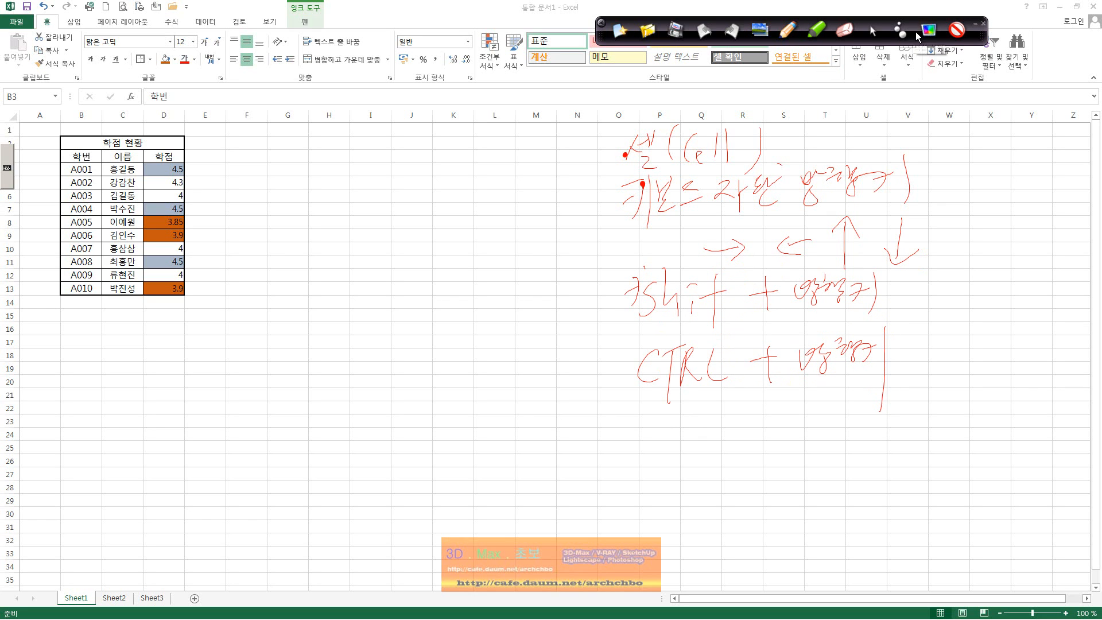
pyautogui.click(867, 32)
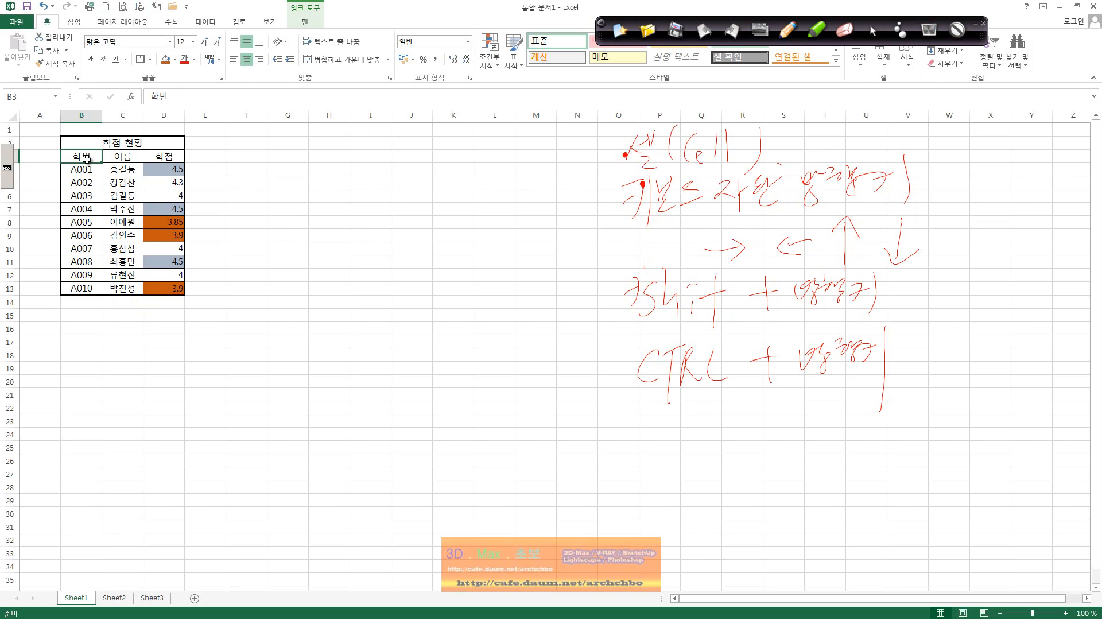
# - Extend the selection from B3 across to D3, and grow and shrink it by rows until it covers B3:D9
pyautogui.hotkey('shift', 'Right')
pyautogui.hotkey('shift', 'Right')
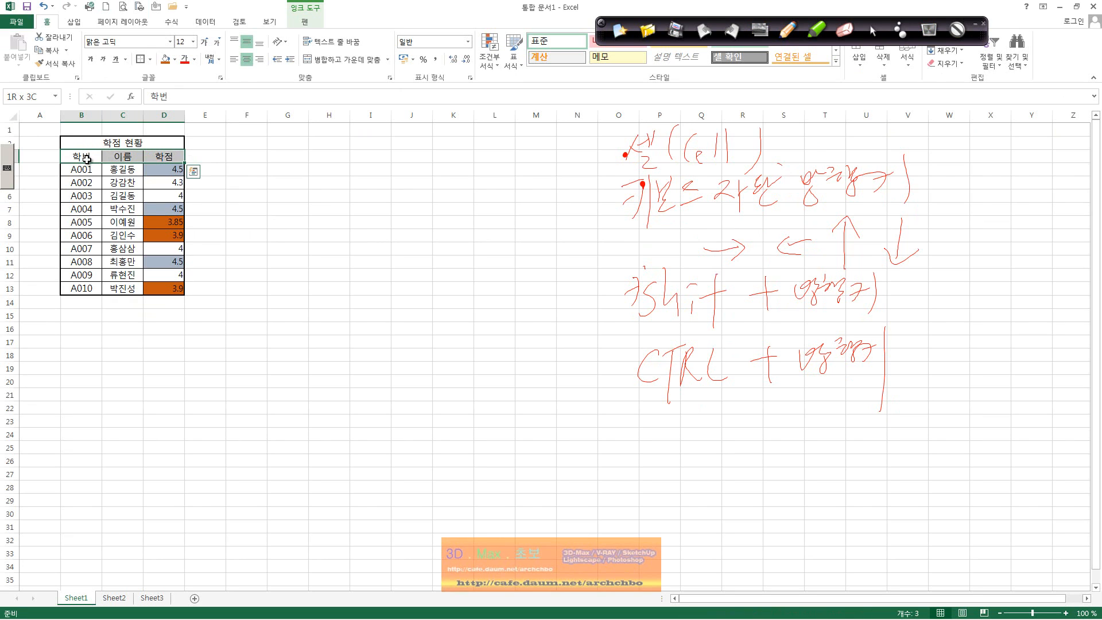
pyautogui.hotkey('shift', 'Down')
pyautogui.hotkey('shift', 'Down')
pyautogui.hotkey('shift', 'Down')
pyautogui.hotkey('shift', 'Down')
pyautogui.hotkey('shift', 'Down')
pyautogui.hotkey('shift', 'Down')
pyautogui.hotkey('shift', 'Down')
pyautogui.hotkey('shift', 'Down')
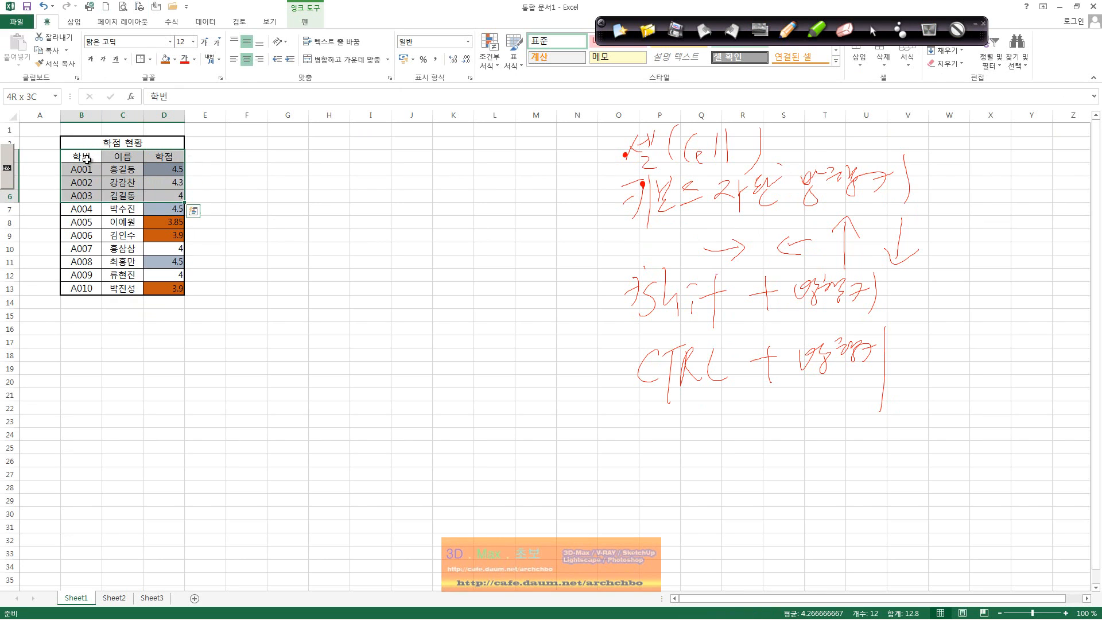
pyautogui.hotkey('shift', 'Up')
pyautogui.hotkey('shift', 'Up')
pyautogui.hotkey('shift', 'Up')
pyautogui.hotkey('shift', 'Up')
pyautogui.hotkey('shift', 'Up')
pyautogui.hotkey('shift', 'Up')
pyautogui.hotkey('shift', 'Up')
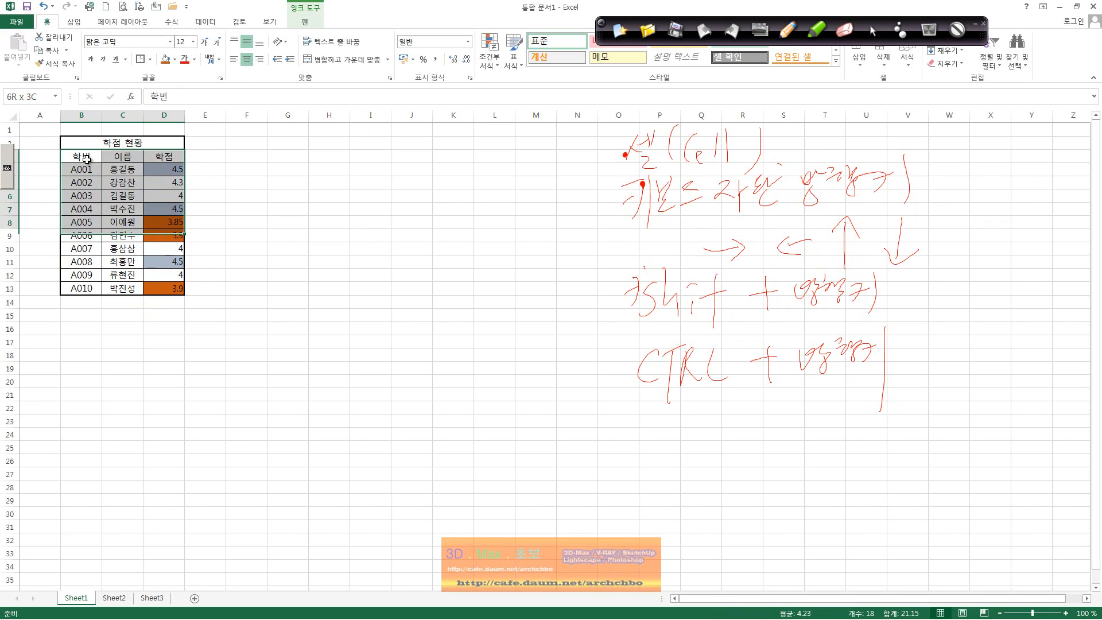
pyautogui.hotkey('shift', 'Down')
pyautogui.hotkey('shift', 'Down')
pyautogui.hotkey('shift', 'Down')
pyautogui.hotkey('shift', 'Down')
pyautogui.hotkey('shift', 'Down')
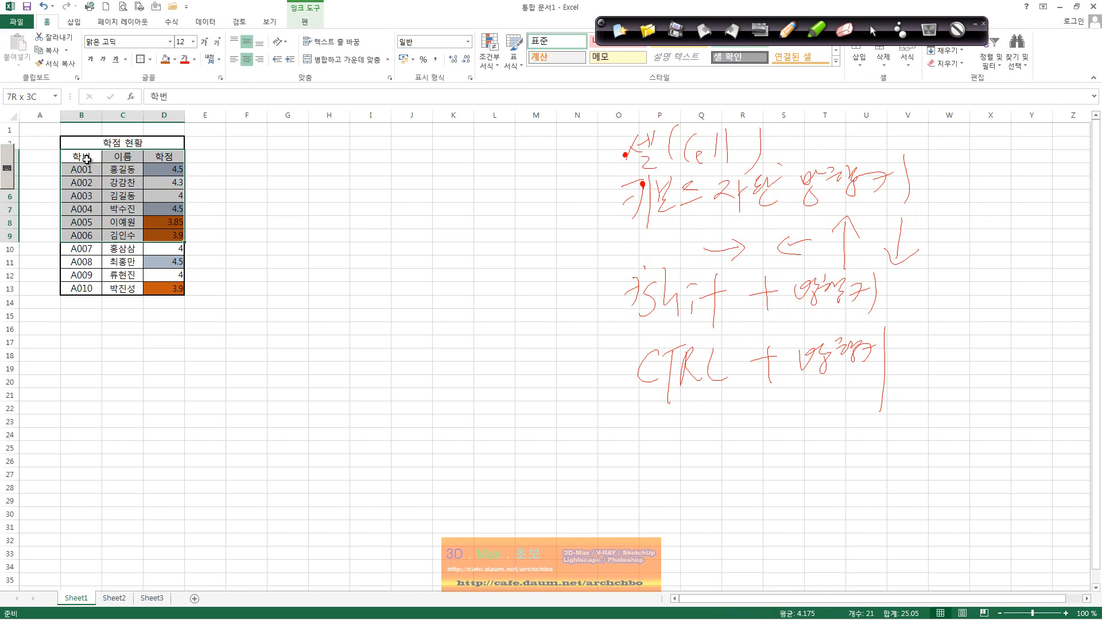
# - Move the active cell from B3 to D3 twice, and jump from B3 to the last filled cell of the column, B13
pyautogui.click(85, 160)
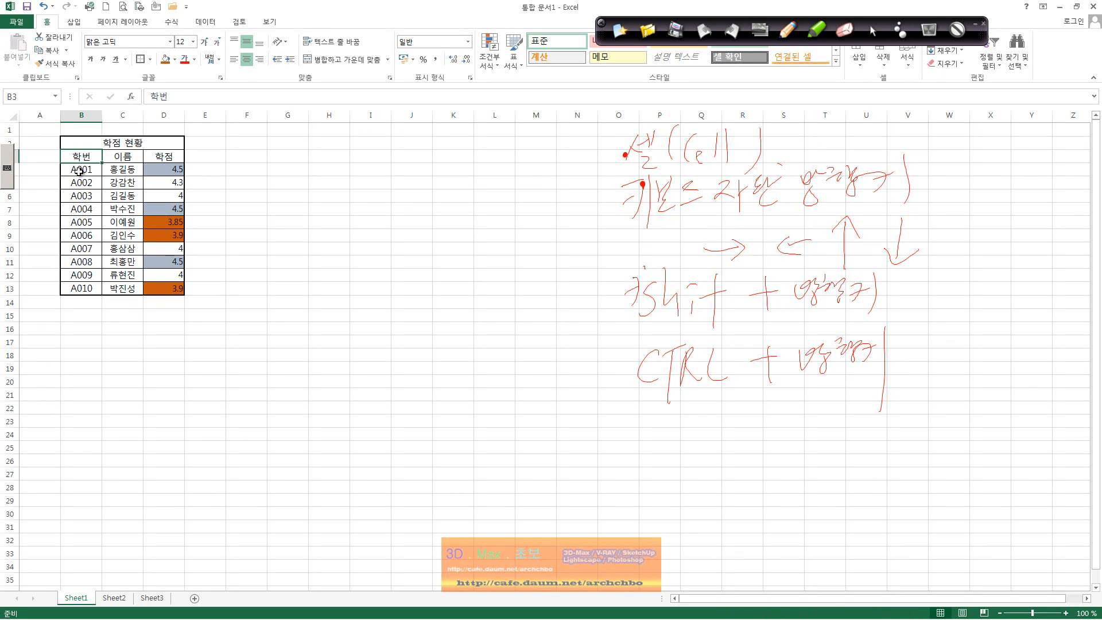
pyautogui.press('Right')
pyautogui.press('Right')
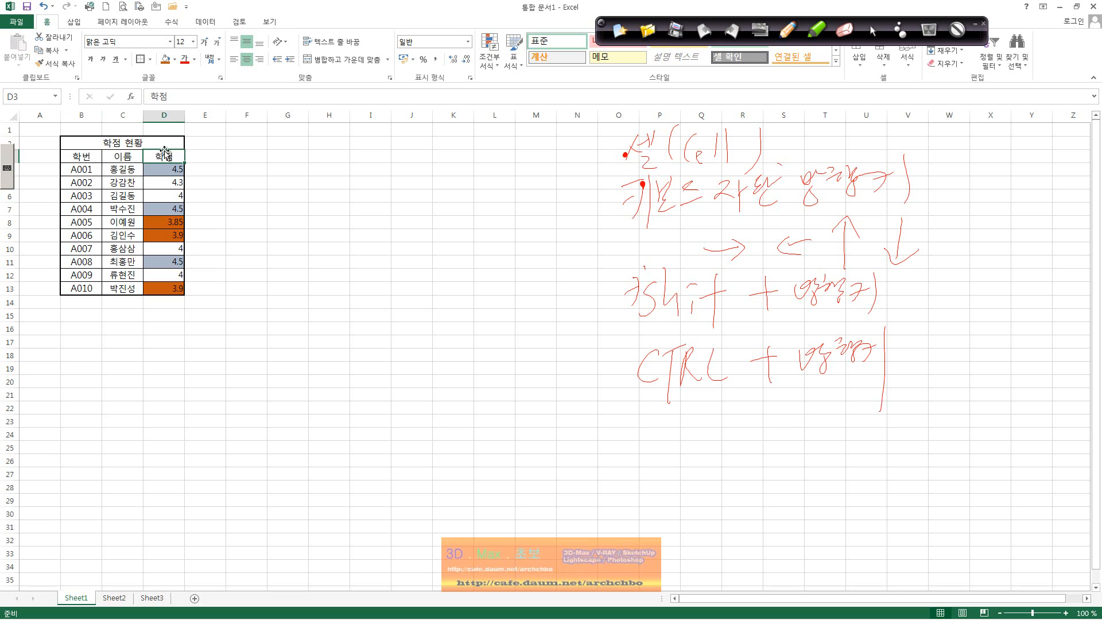
pyautogui.click(85, 157)
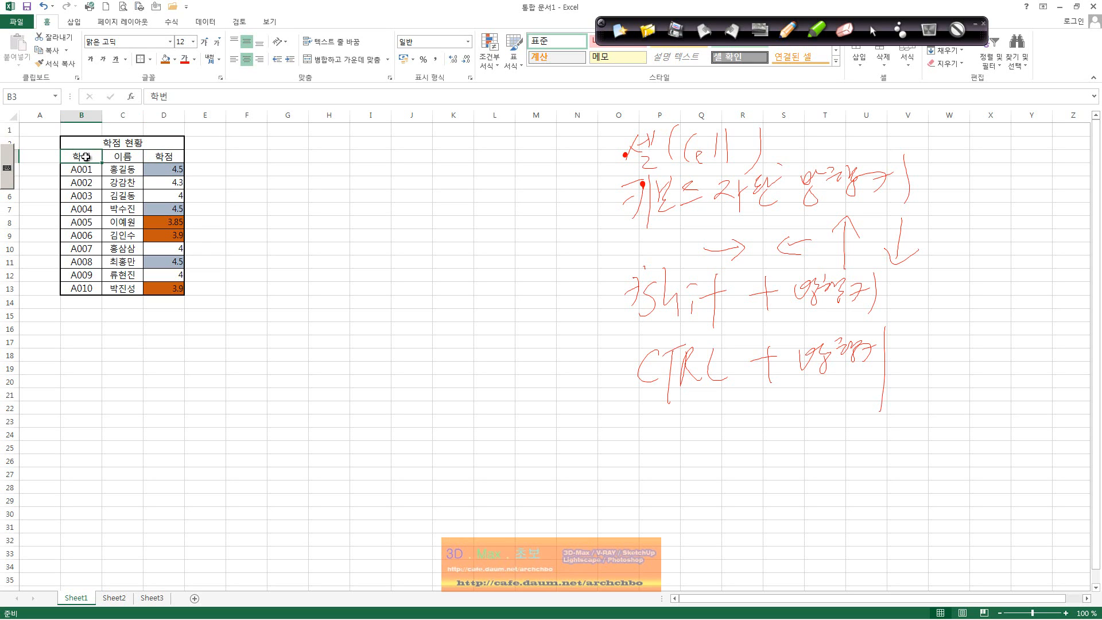
pyautogui.press('Right')
pyautogui.press('Right')
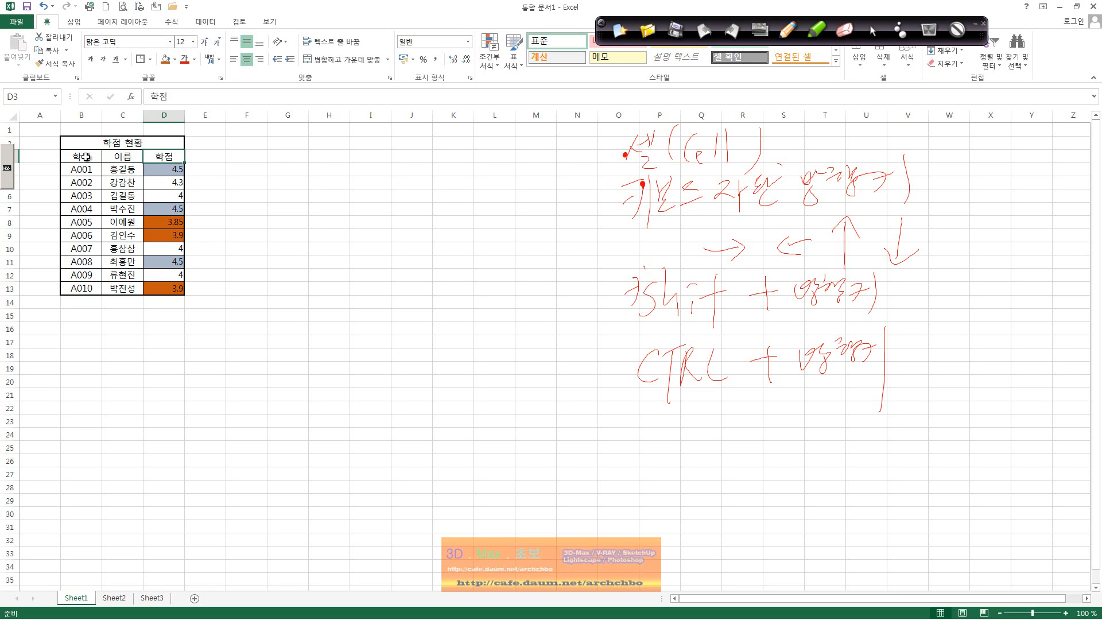
pyautogui.click(84, 157)
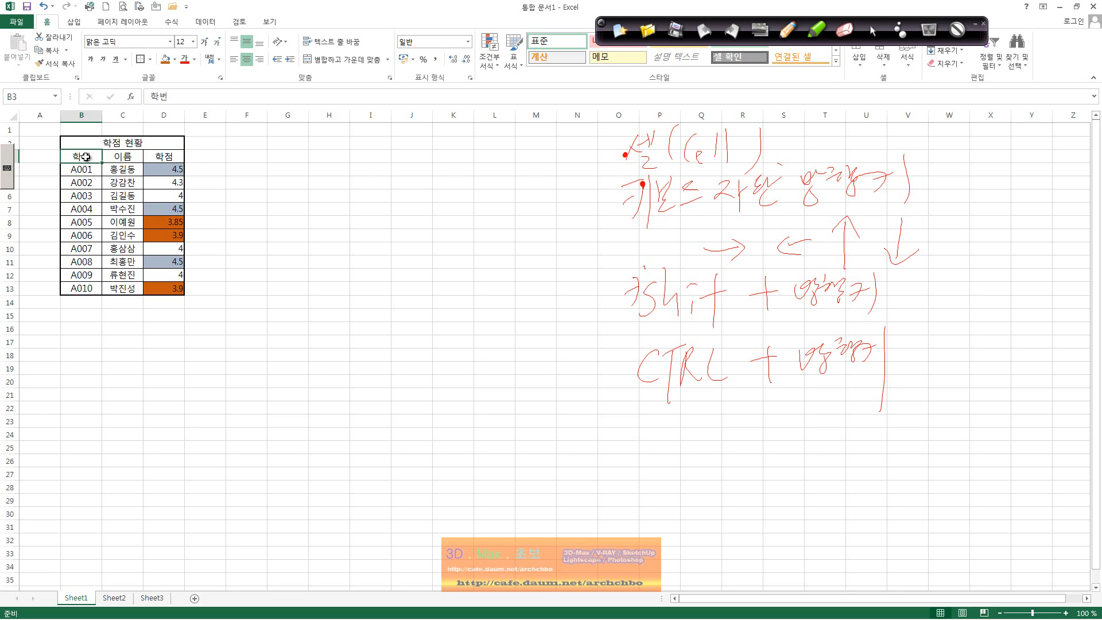
pyautogui.hotkey('ctrl', 'Down')
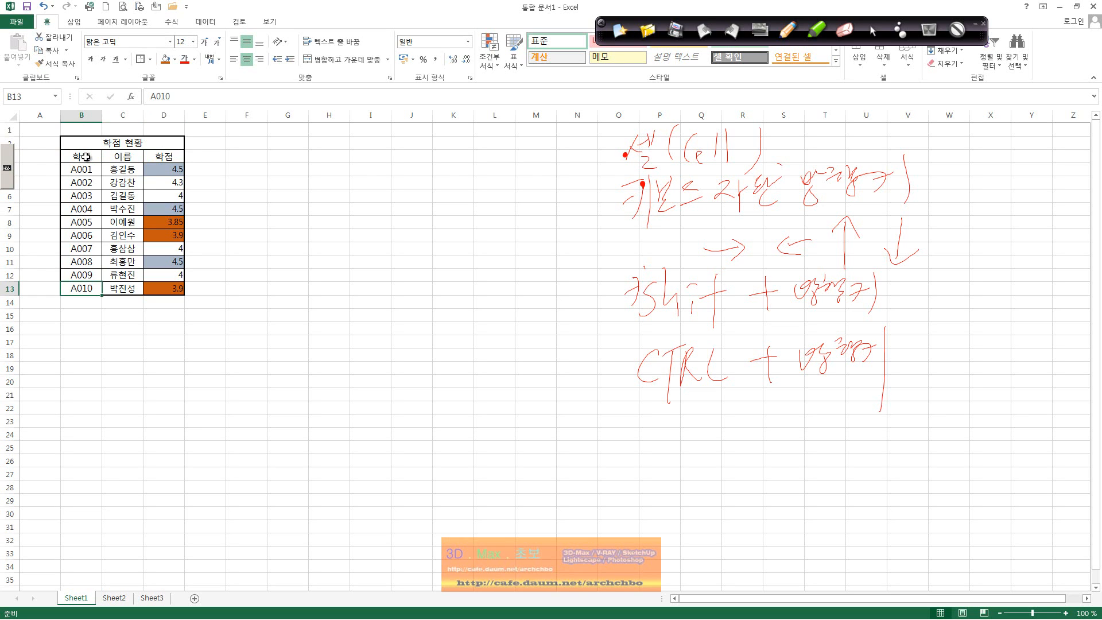
# - Draw a circled plus sign and right, left, up and down arrows in red pen below the CTRL note
pyautogui.click(785, 35)
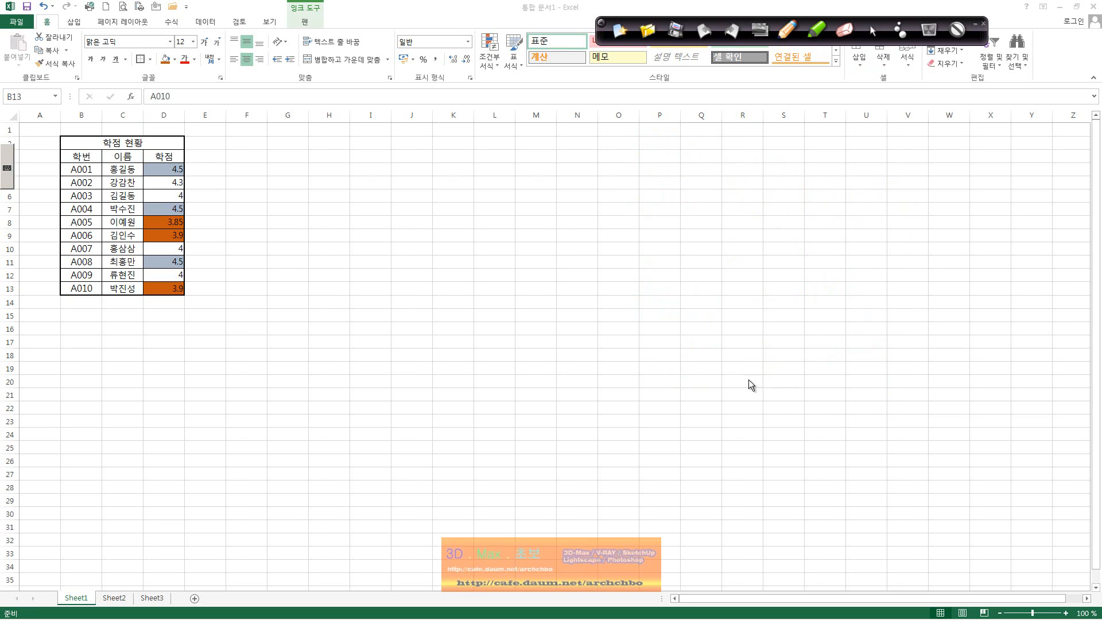
pyautogui.moveTo(752, 412); pyautogui.dragTo(768, 411)
pyautogui.moveTo(761, 404)
pyautogui.mouseDown()
pyautogui.moveTo(762, 429)
pyautogui.moveTo(834, 414)
pyautogui.mouseUp()
pyautogui.moveTo(836, 405)
pyautogui.mouseDown()
pyautogui.moveTo(842, 415)
pyautogui.moveTo(792, 451)
pyautogui.moveTo(805, 457)
pyautogui.mouseUp()
pyautogui.moveTo(806, 474)
pyautogui.mouseDown()
pyautogui.moveTo(809, 505)
pyautogui.moveTo(812, 480)
pyautogui.mouseUp()
pyautogui.moveTo(807, 525)
pyautogui.mouseDown()
pyautogui.moveTo(806, 552)
pyautogui.moveTo(816, 543)
pyautogui.mouseUp()
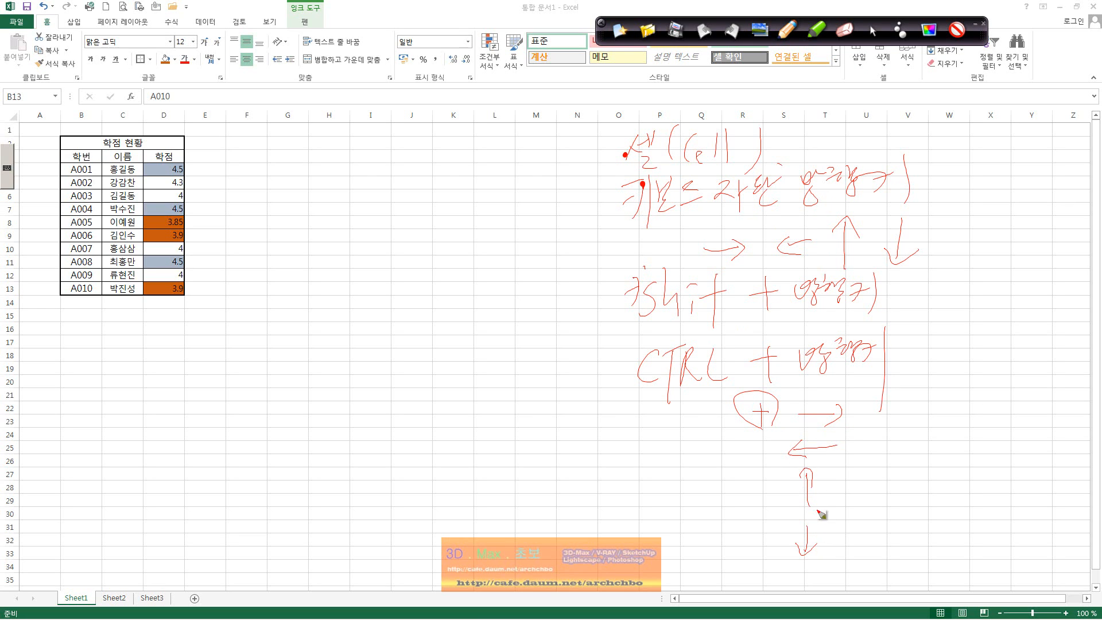
# - Handwrite "우측 마지막 셀 이동", "좌측", "위쪽" and "아래쪽" with ditto marks beside the matching arrows, and stop using the pen
pyautogui.moveTo(866, 405)
pyautogui.mouseDown()
pyautogui.moveTo(866, 423)
pyautogui.moveTo(896, 397)
pyautogui.moveTo(918, 406)
pyautogui.moveTo(959, 381)
pyautogui.moveTo(962, 425)
pyautogui.mouseUp()
pyautogui.moveTo(1000, 379)
pyautogui.mouseDown()
pyautogui.moveTo(998, 411)
pyautogui.moveTo(1027, 381)
pyautogui.moveTo(1072, 417)
pyautogui.moveTo(858, 451)
pyautogui.moveTo(852, 465)
pyautogui.moveTo(882, 444)
pyautogui.moveTo(886, 458)
pyautogui.moveTo(978, 460)
pyautogui.moveTo(997, 450)
pyautogui.mouseUp()
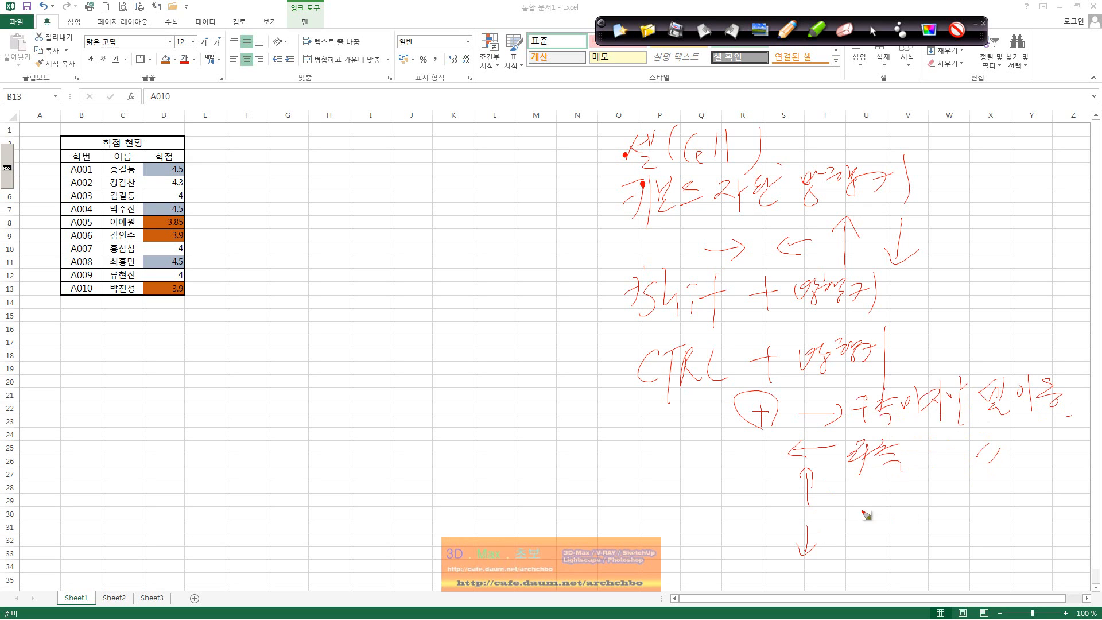
pyautogui.moveTo(855, 490)
pyautogui.mouseDown()
pyautogui.moveTo(853, 509)
pyautogui.moveTo(897, 489)
pyautogui.moveTo(848, 545)
pyautogui.moveTo(872, 537)
pyautogui.moveTo(892, 551)
pyautogui.moveTo(899, 537)
pyautogui.moveTo(988, 499)
pyautogui.moveTo(979, 556)
pyautogui.moveTo(958, 562)
pyautogui.mouseUp()
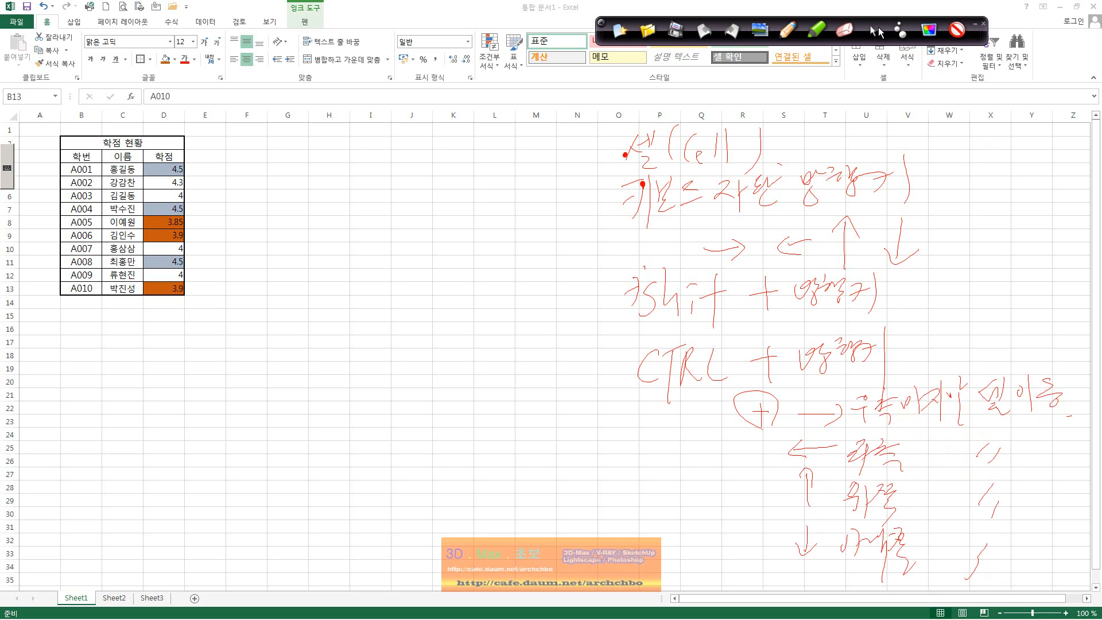
pyautogui.click(788, 30)
# - Jump from B3 to the last filled cell B13, and back up to the table's title cell B2
pyautogui.click(92, 156)
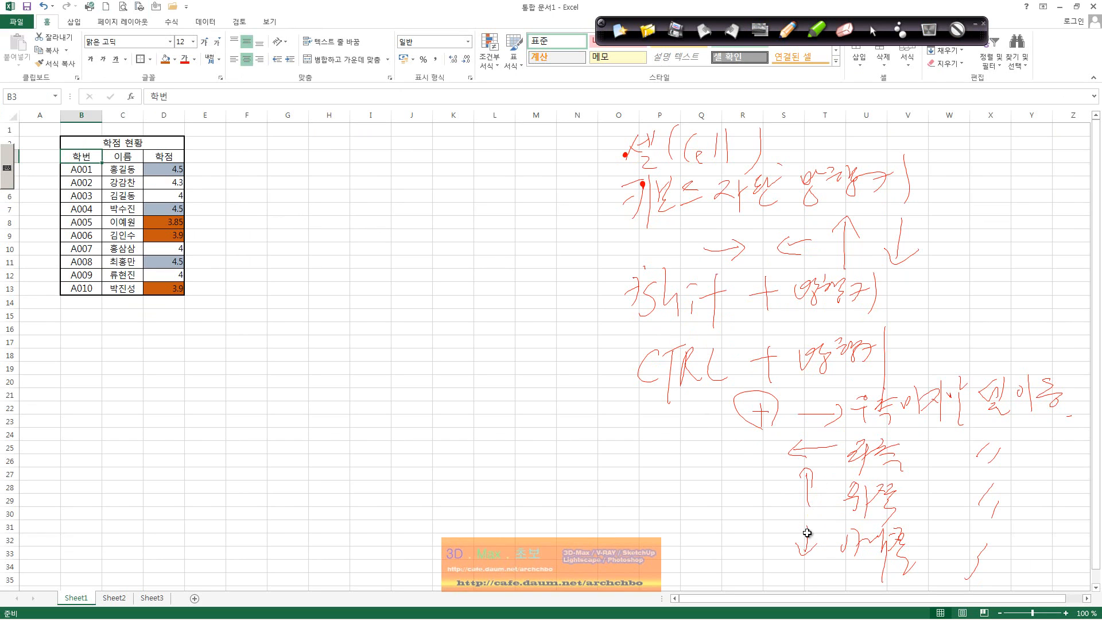
pyautogui.hotkey('ctrl', 'Down')
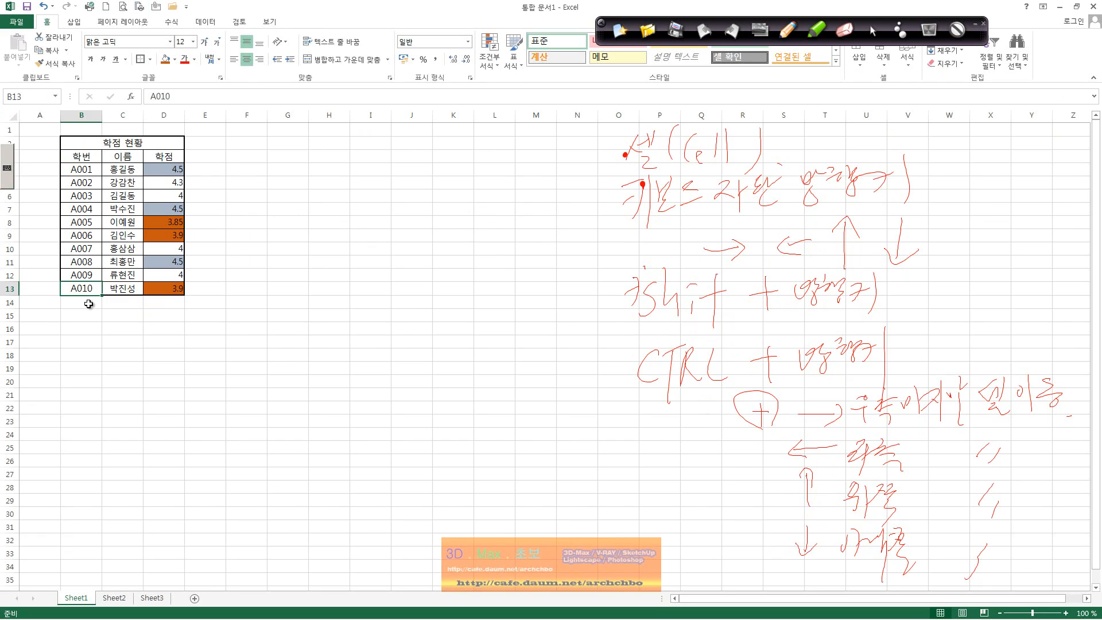
pyautogui.hotkey('ctrl', 'Up')
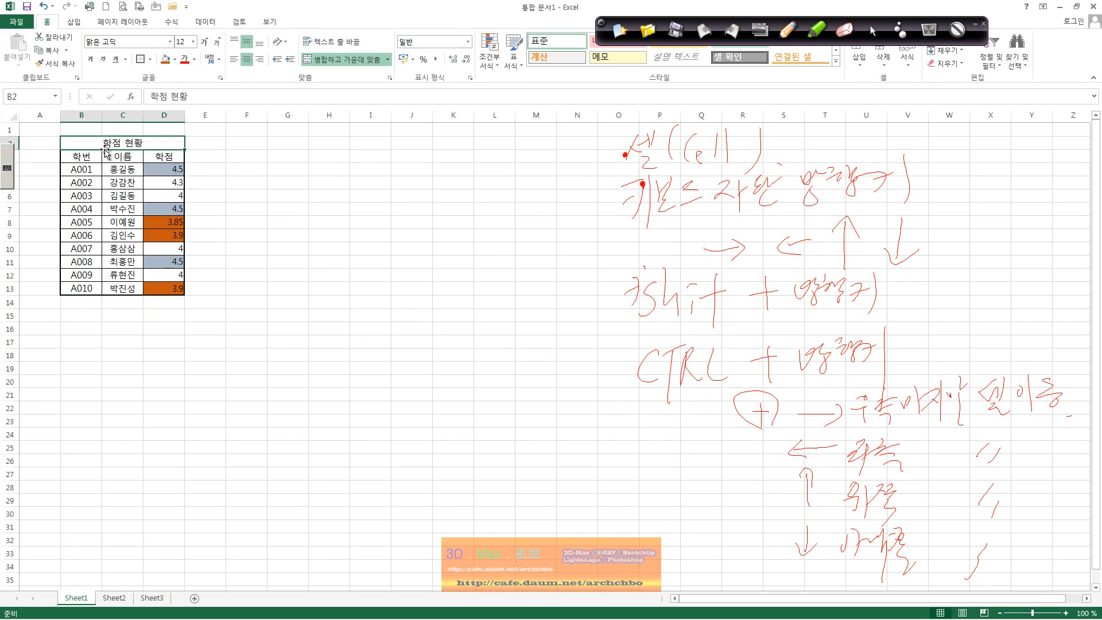
# - Extend the selection row by row from the title cell B2 down to the table's last row, 13
pyautogui.hotkey('shift', 'Down')
pyautogui.hotkey('shift', 'Down')
pyautogui.hotkey('shift', 'Down')
pyautogui.hotkey('shift', 'Down')
pyautogui.hotkey('shift', 'Down')
pyautogui.hotkey('shift', 'Down')
pyautogui.hotkey('shift', 'Down')
pyautogui.hotkey('shift', 'Down')
pyautogui.hotkey('shift', 'Down')
pyautogui.hotkey('shift', 'Down')
pyautogui.hotkey('shift', 'Down')
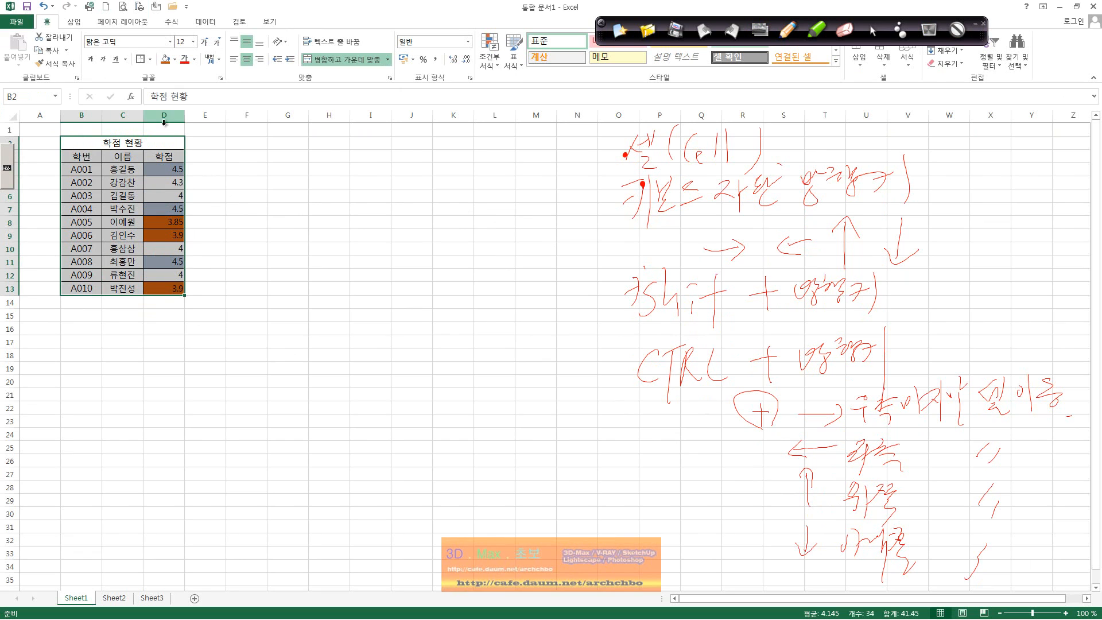
# - Reselect the title cell B2, extend the selection to the table's last row in a single jump, and deselect the table
pyautogui.click(238, 214)
pyautogui.click(144, 147)
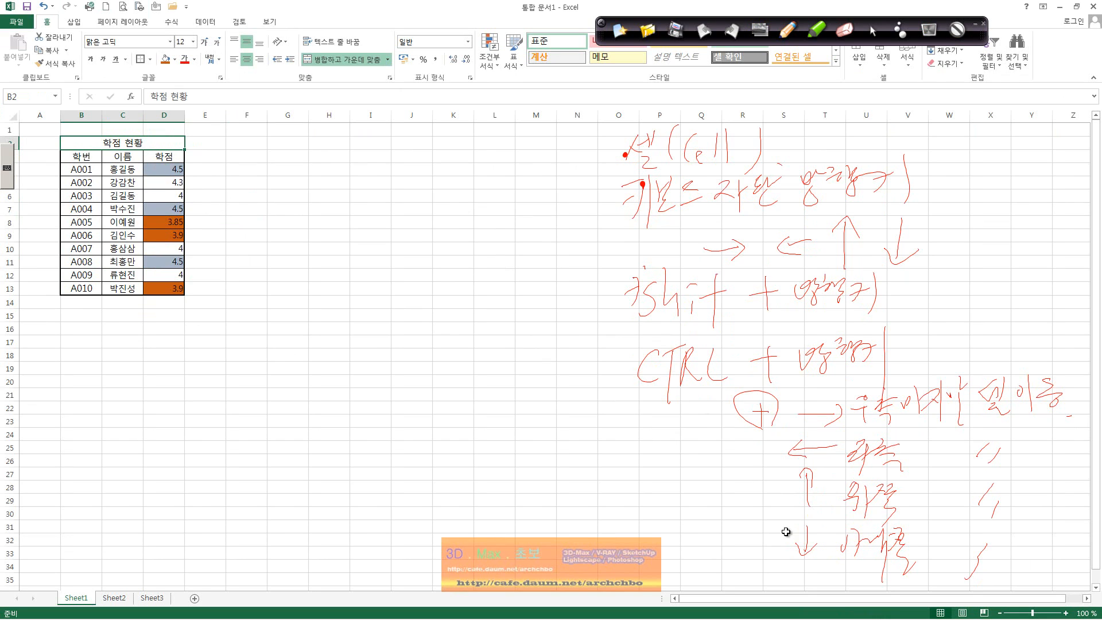
pyautogui.hotkey('ctrl', 'shift', 'Down')
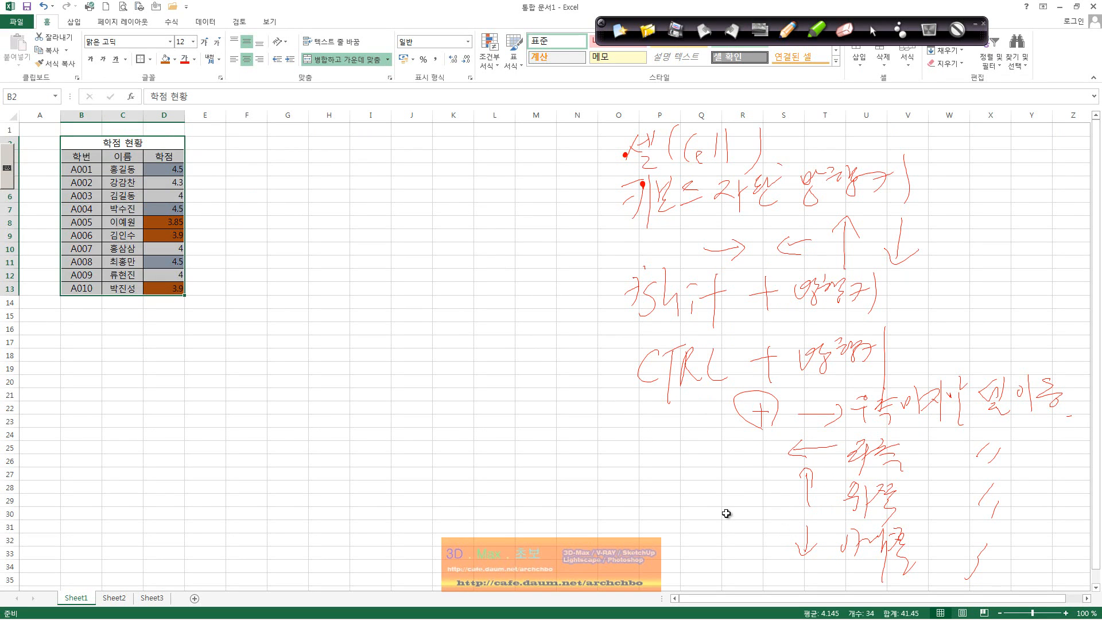
pyautogui.click(645, 357)
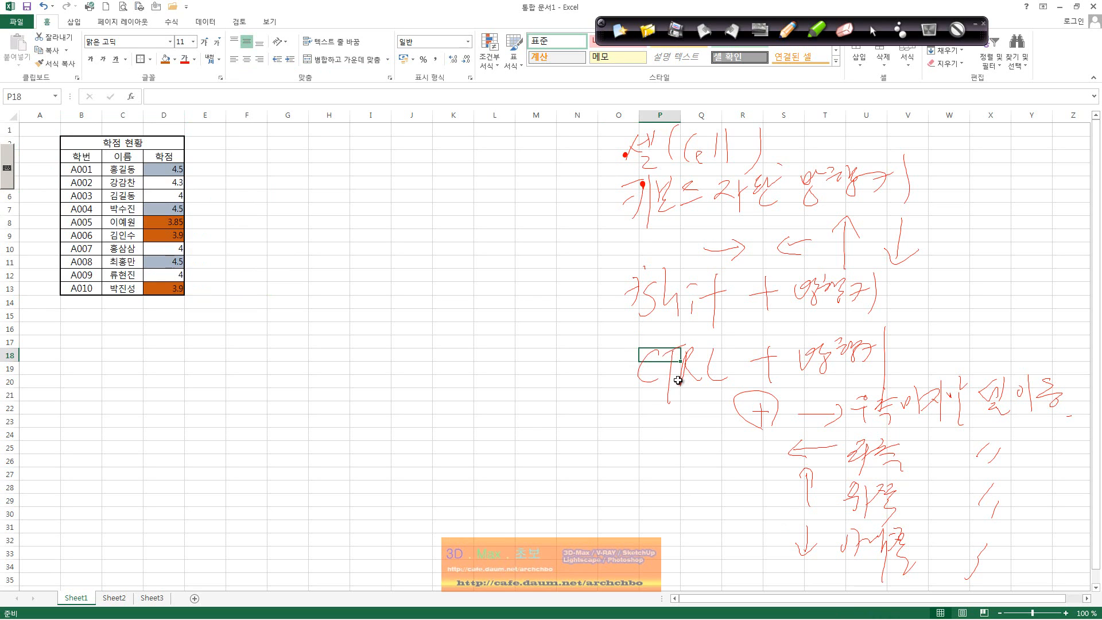
pyautogui.click(294, 209)
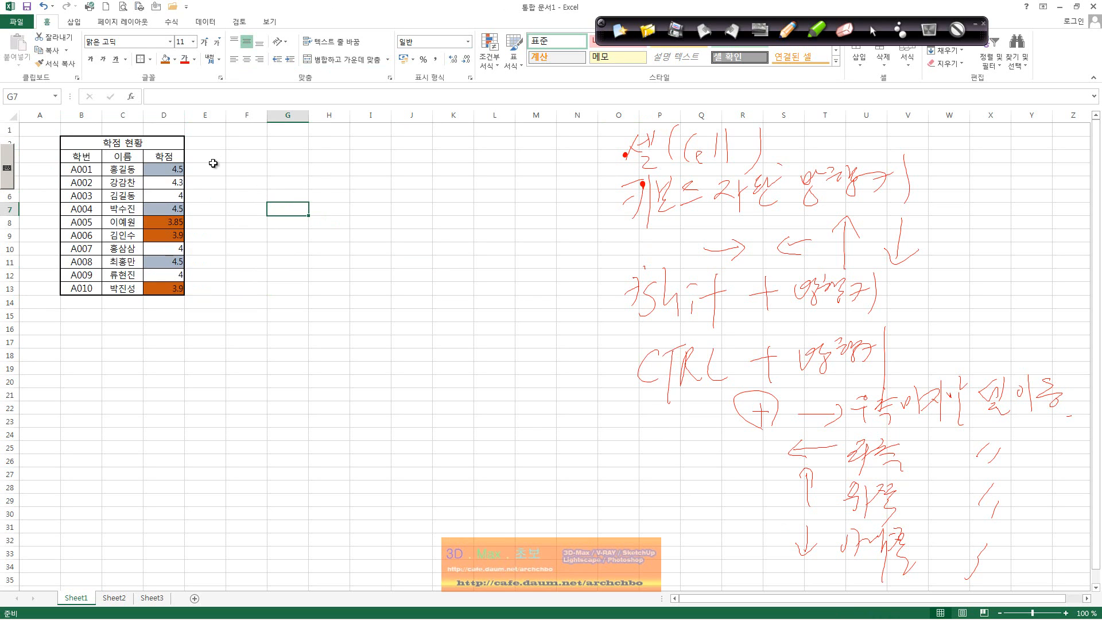
# - Overwrite the whole title in B2 with "분기별 학점 현황", and undo the replacement
pyautogui.click(130, 144)
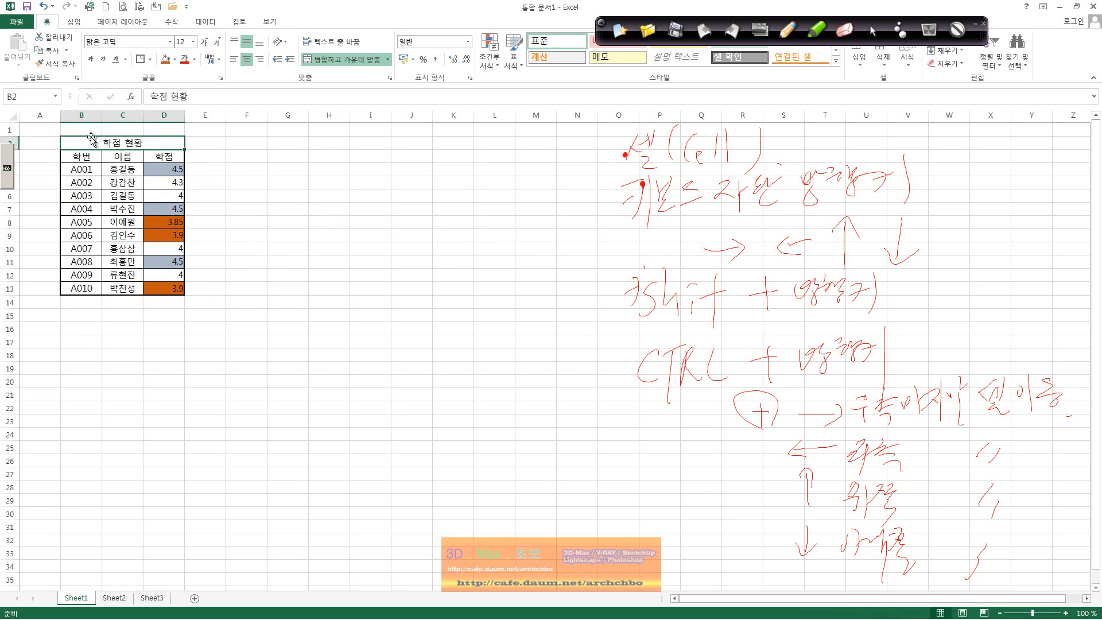
pyautogui.click(151, 195)
pyautogui.click(131, 143)
pyautogui.write('분')
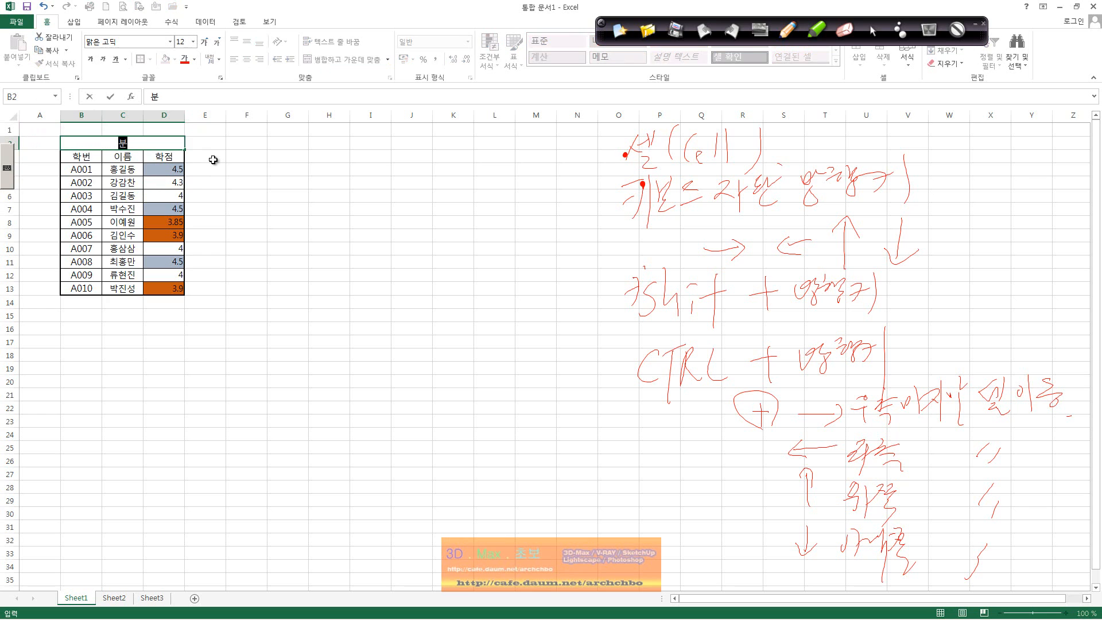
pyautogui.write('기벼')
pyautogui.write(' 학점')
pyautogui.write(' 현황')
pyautogui.press('Return')
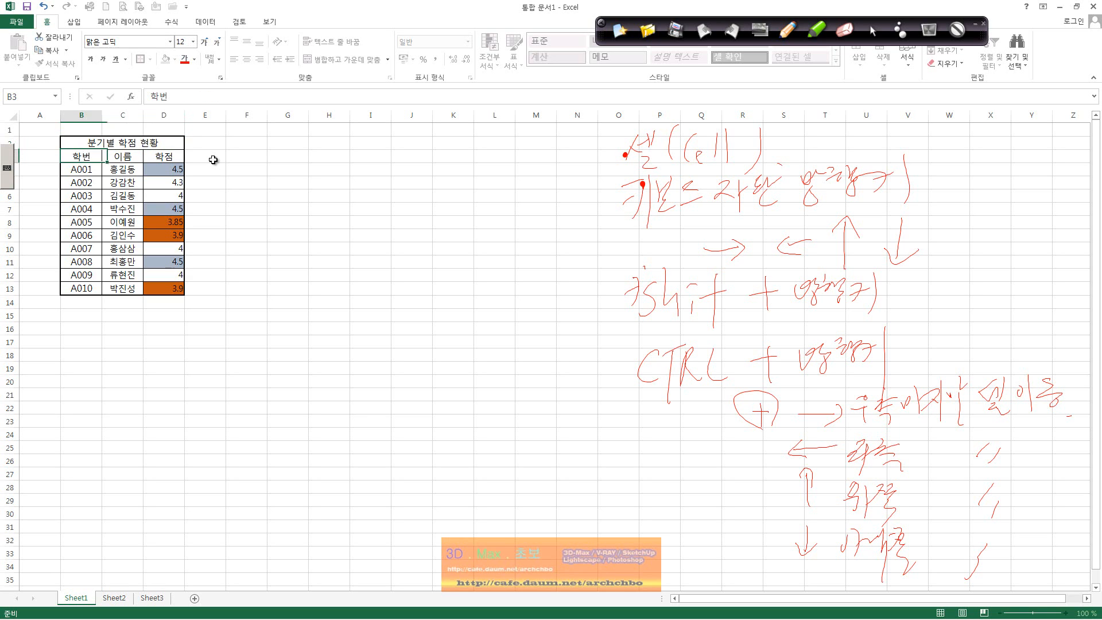
pyautogui.click(43, 7)
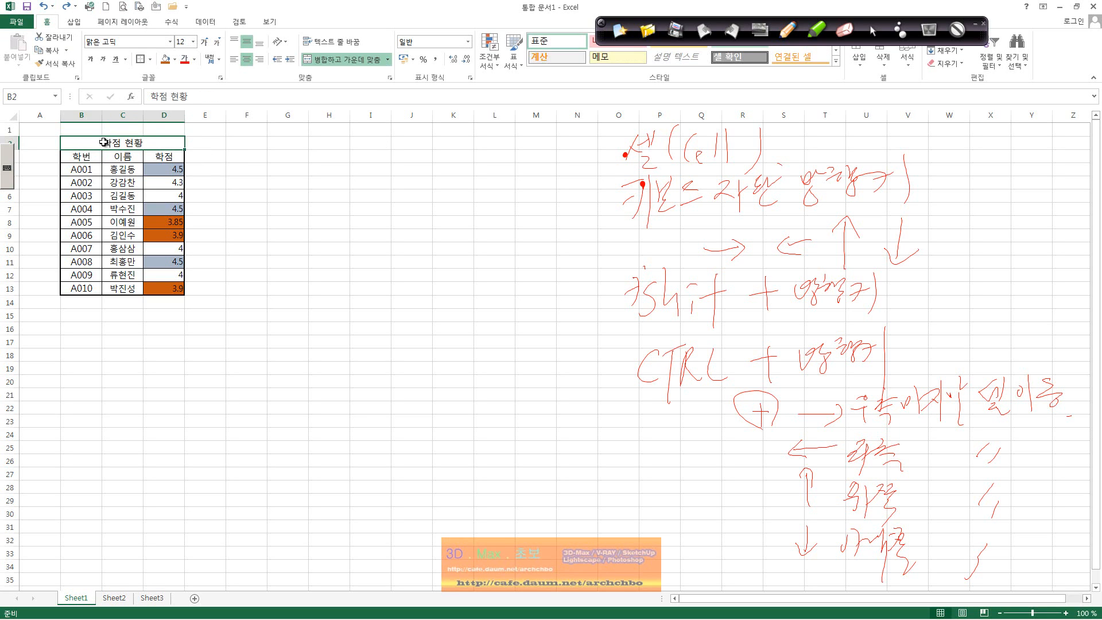
# - Edit the existing title in B2 within the cell, inserting "분기별" in front of "학점 현황"
pyautogui.click(172, 206)
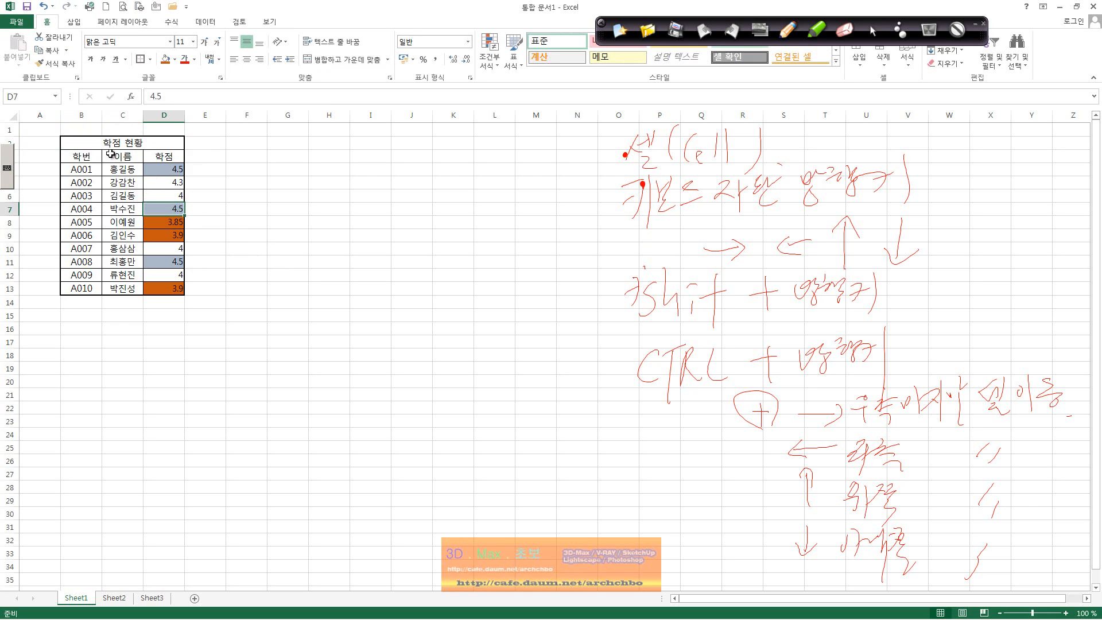
pyautogui.click(104, 143)
pyautogui.doubleClick(104, 143)
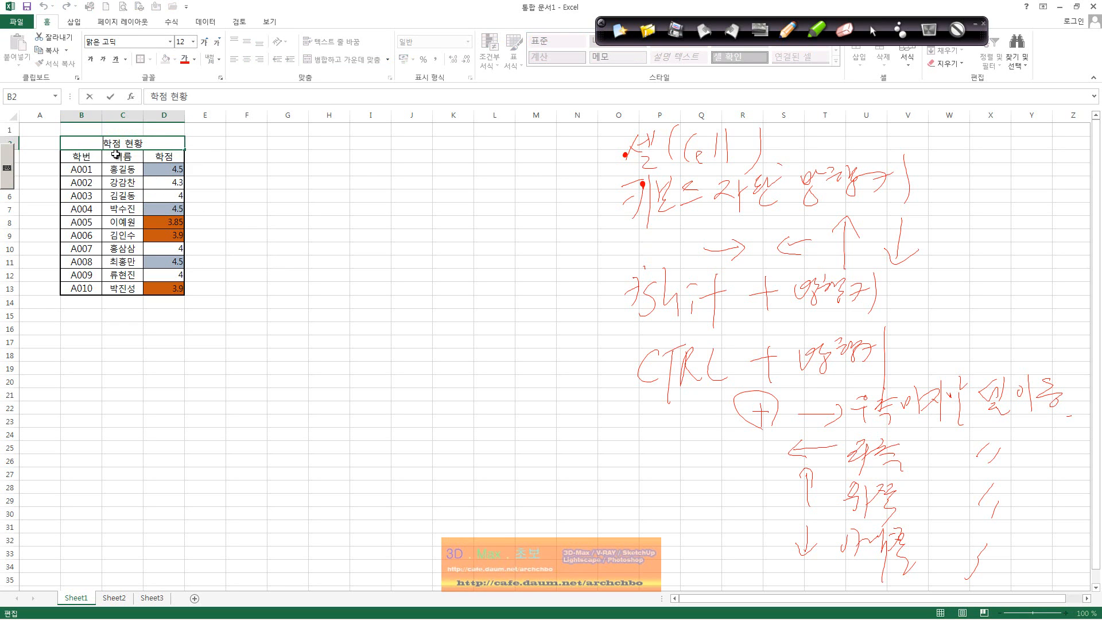
pyautogui.write('분기별')
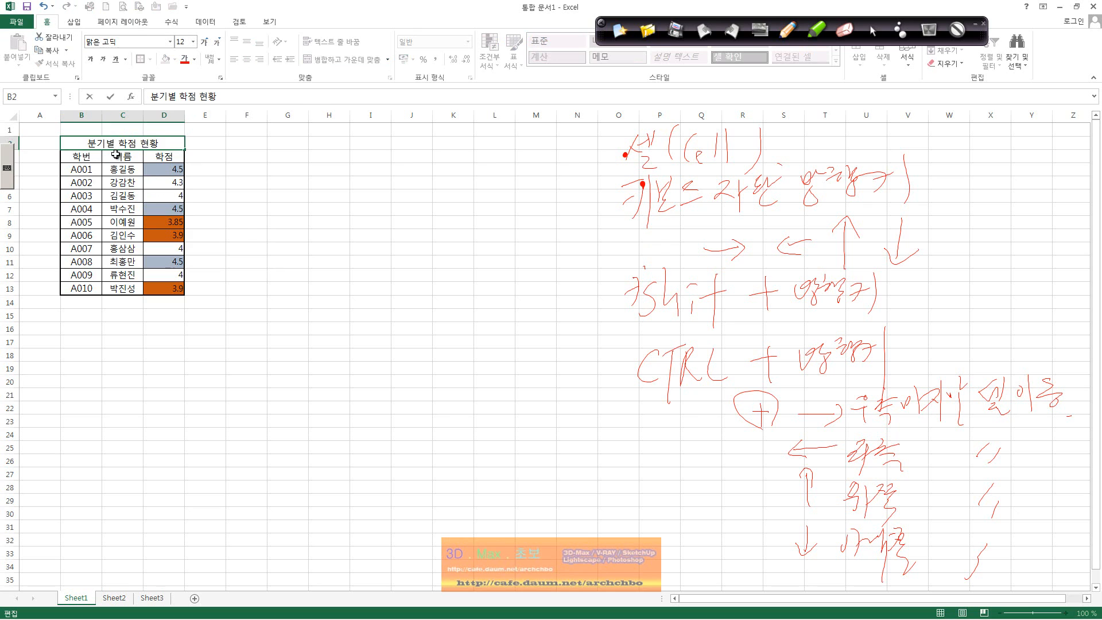
pyautogui.press('Return')
# - Remove "분기별" from the beginning of the title in B2
pyautogui.doubleClick(115, 142)
pyautogui.doubleClick(103, 142)
pyautogui.press('BackSpace')
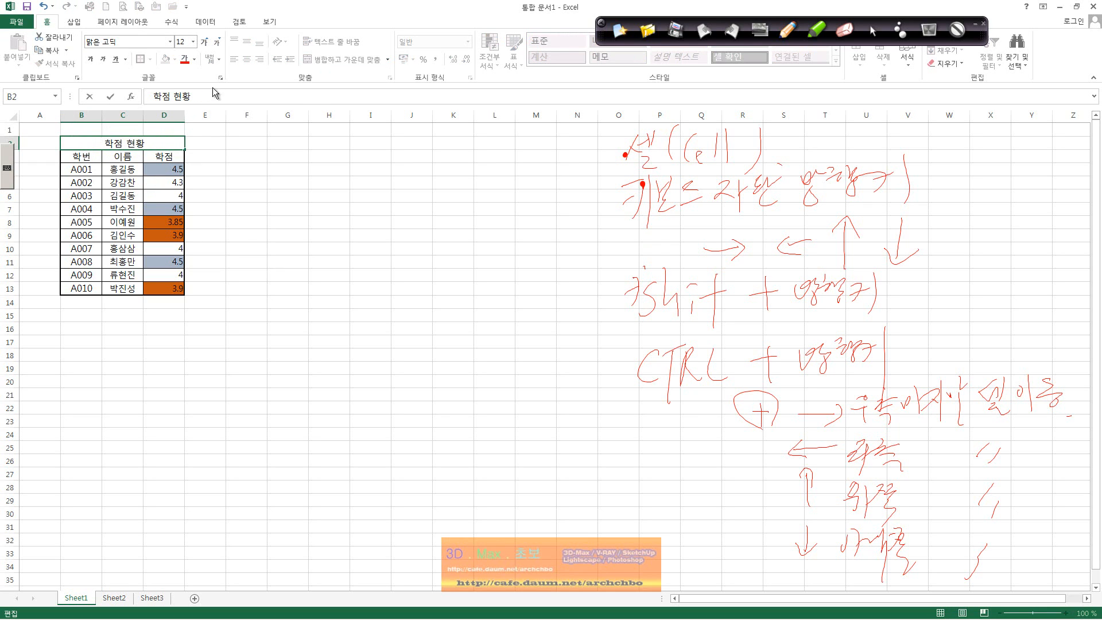
pyautogui.click(158, 171)
# - Insert "분기별" again before the title text of B2, this time editing in the formula bar
pyautogui.click(141, 147)
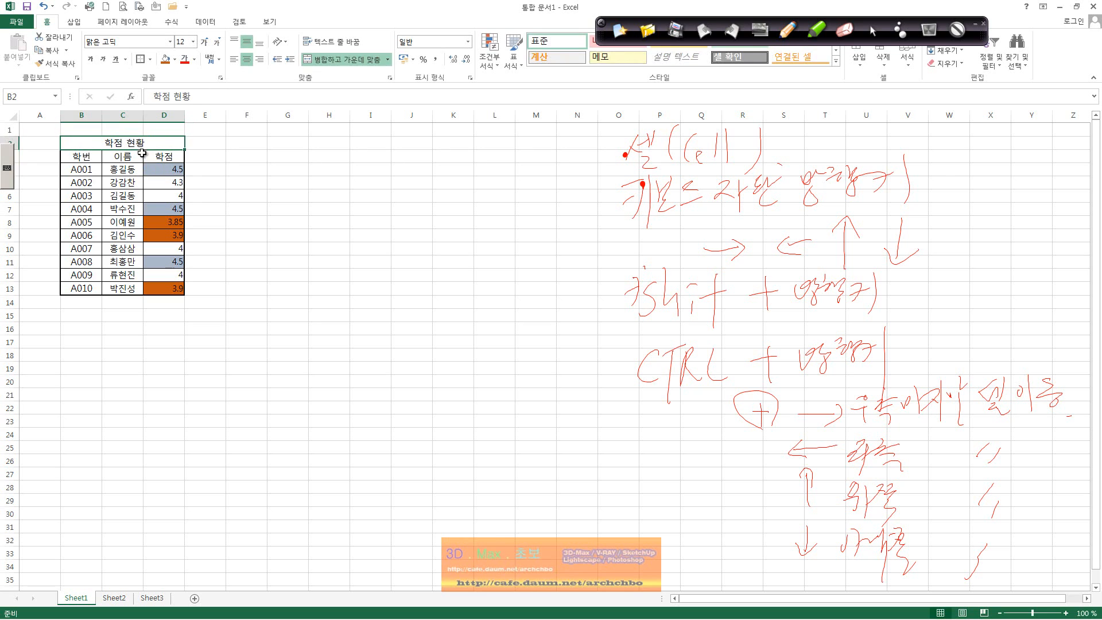
pyautogui.click(157, 97)
pyautogui.write('분기별')
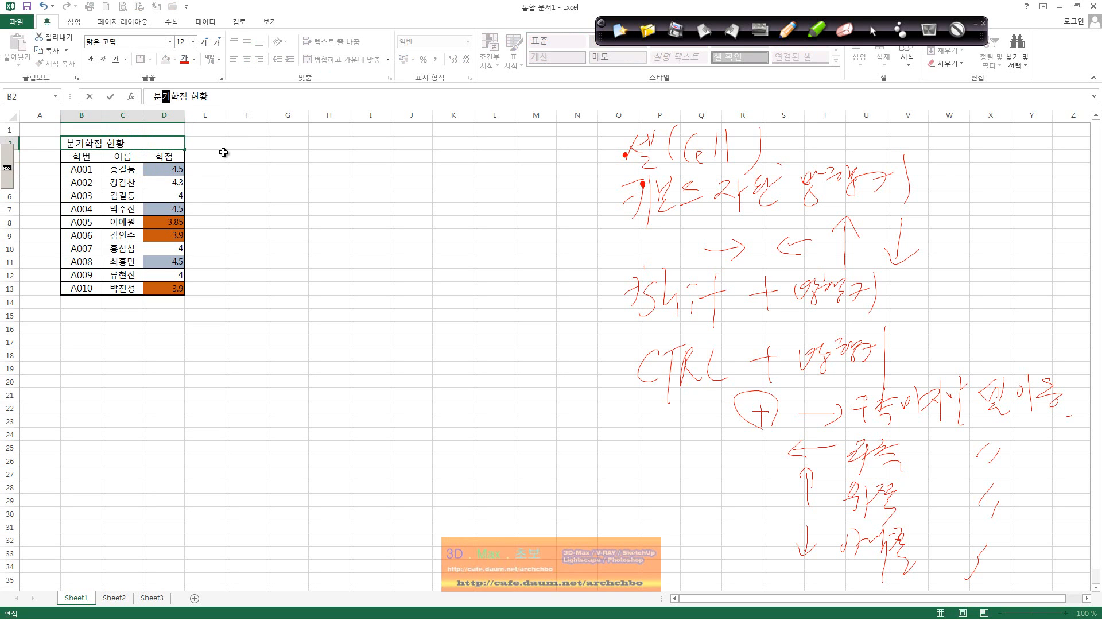
pyautogui.press('Return')
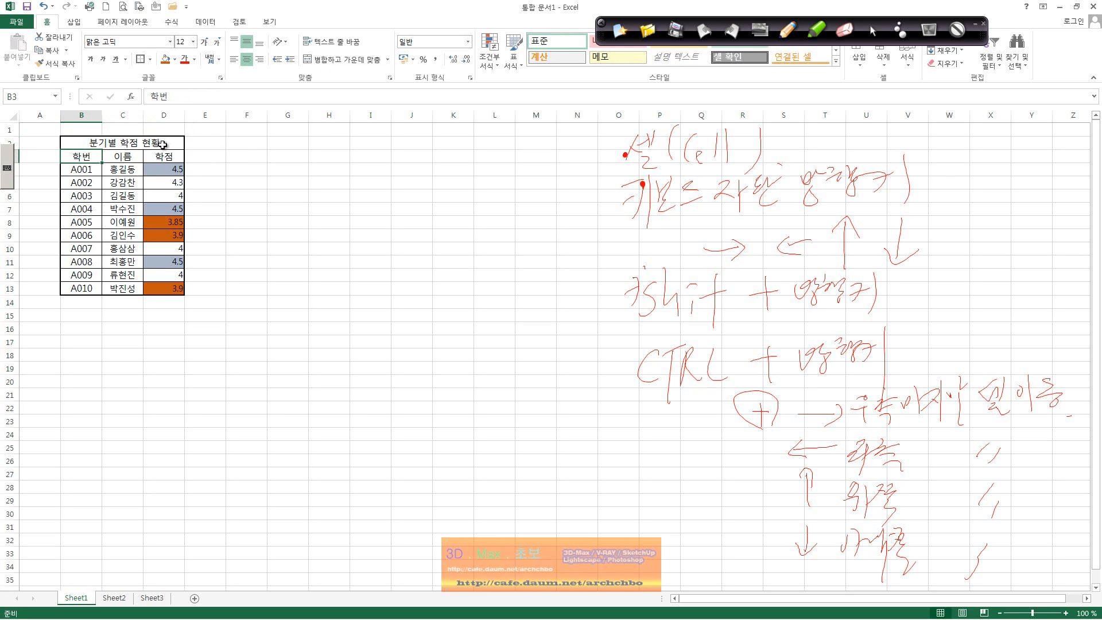
# - Select the word "분기별" inside the title in B2 and delete it
pyautogui.click(122, 145)
pyautogui.doubleClick(124, 145)
pyautogui.moveTo(124, 143); pyautogui.dragTo(88, 143)
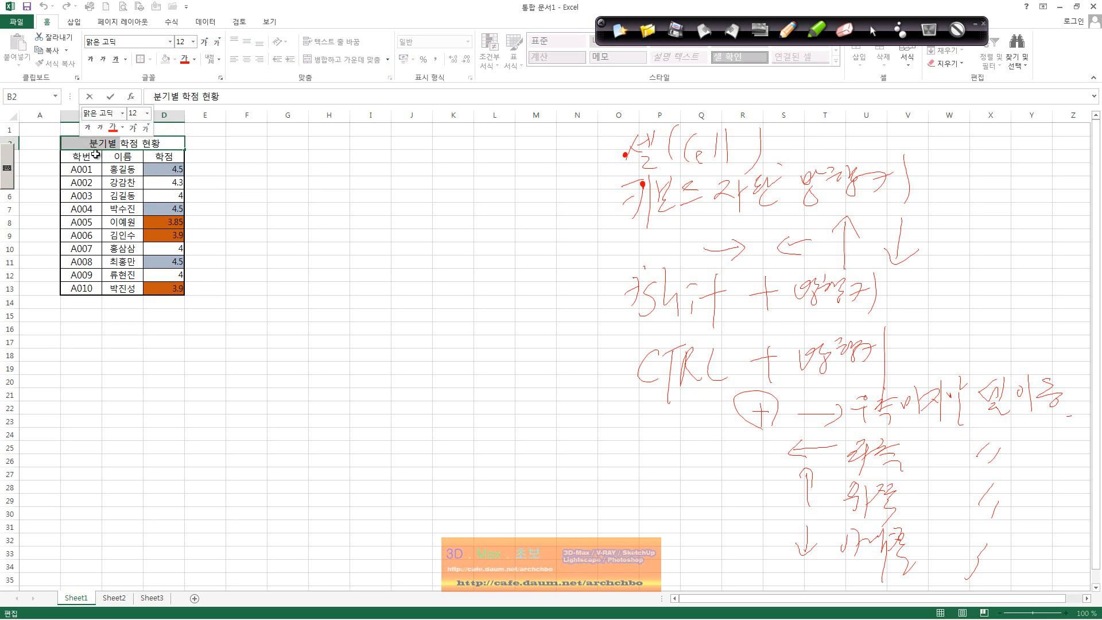
pyautogui.press('Delete')
pyautogui.click(121, 181)
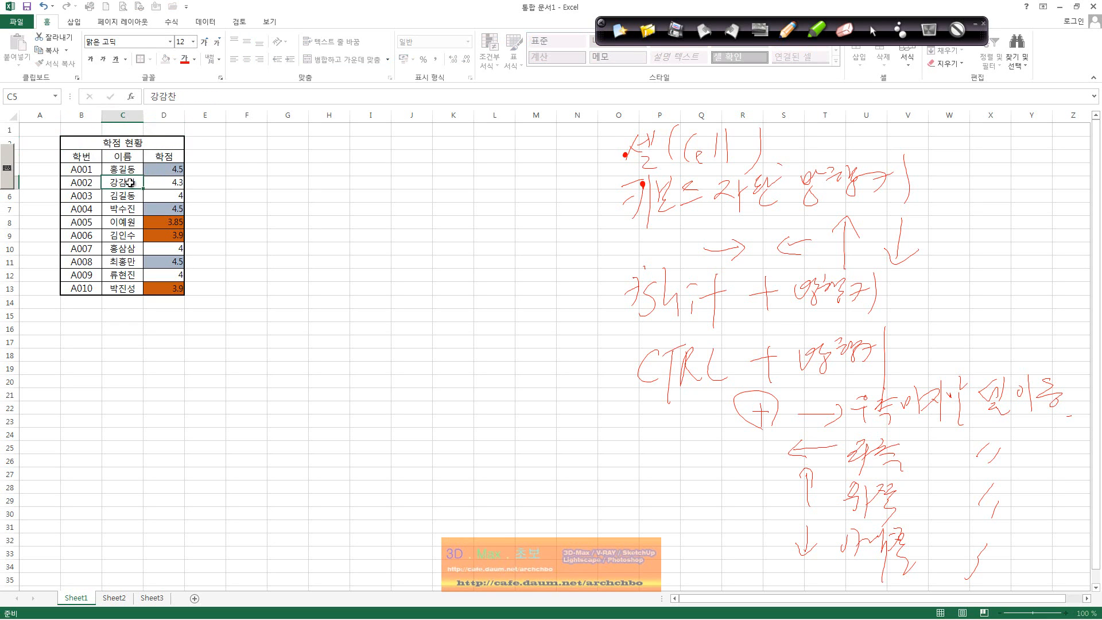
# - Put B2 into edit mode and add "분기별" at the start, so the title reads "분기별 학점 현황"
pyautogui.click(117, 145)
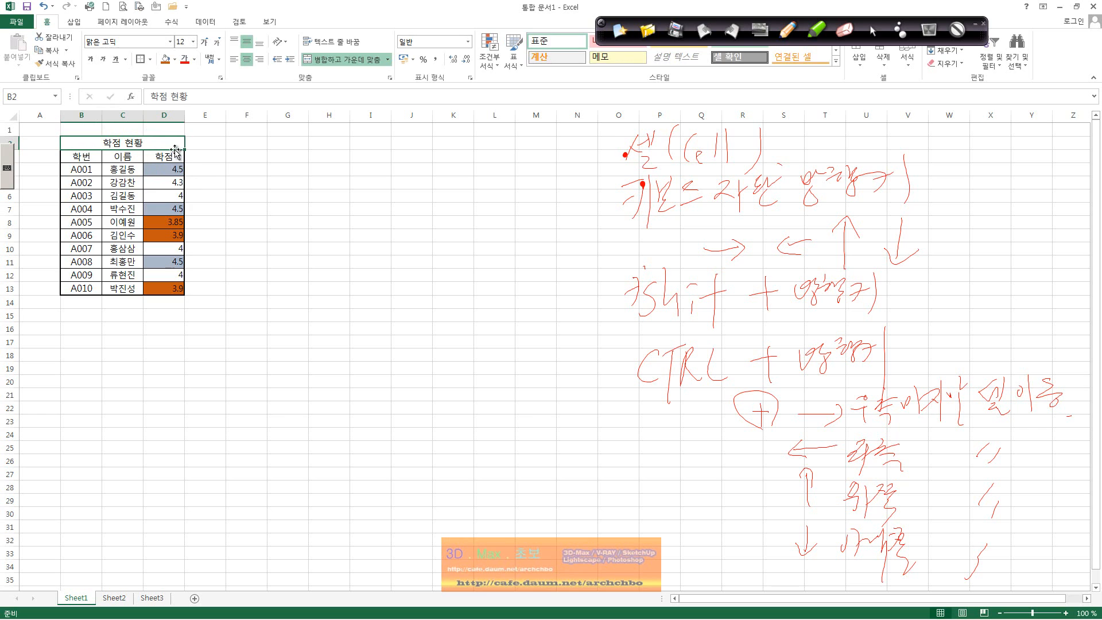
pyautogui.press('F2')
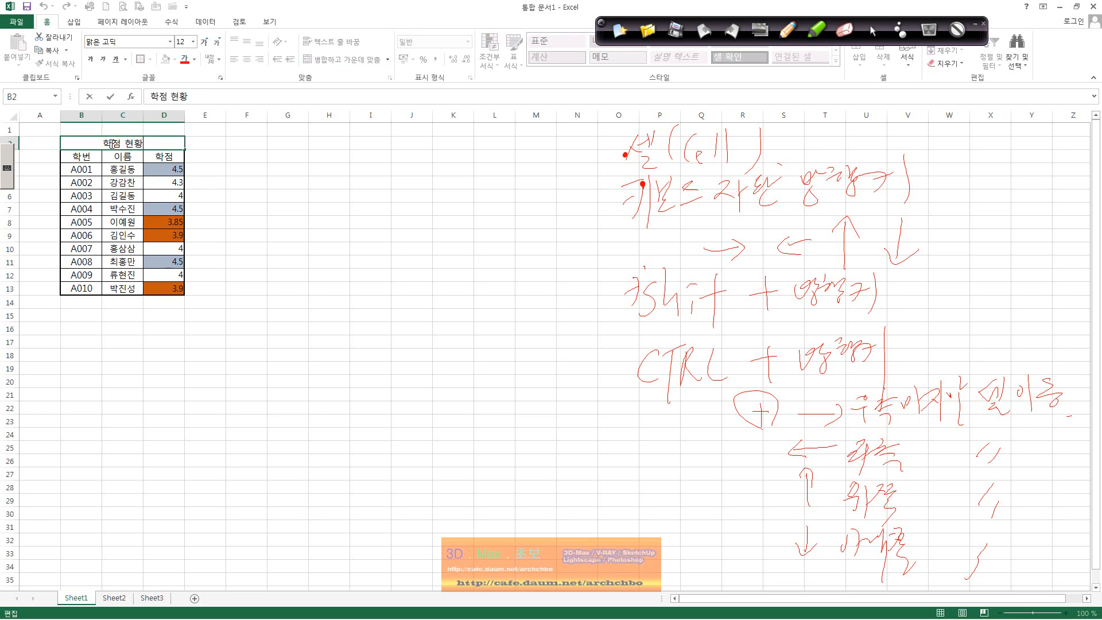
pyautogui.press('Home')
pyautogui.write('분기별')
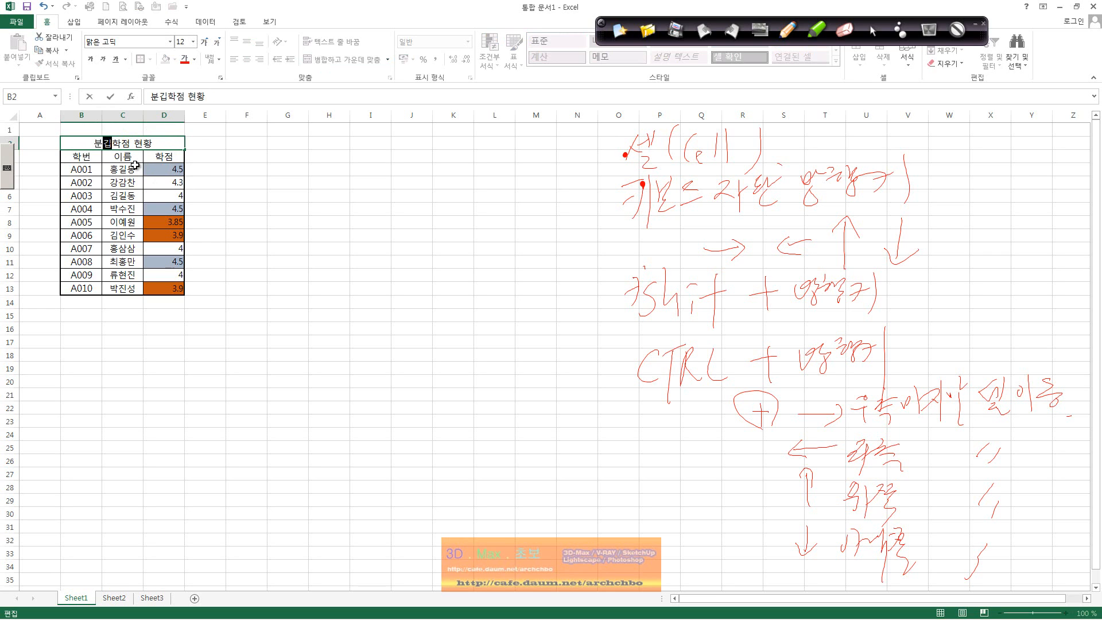
pyautogui.press('Return')
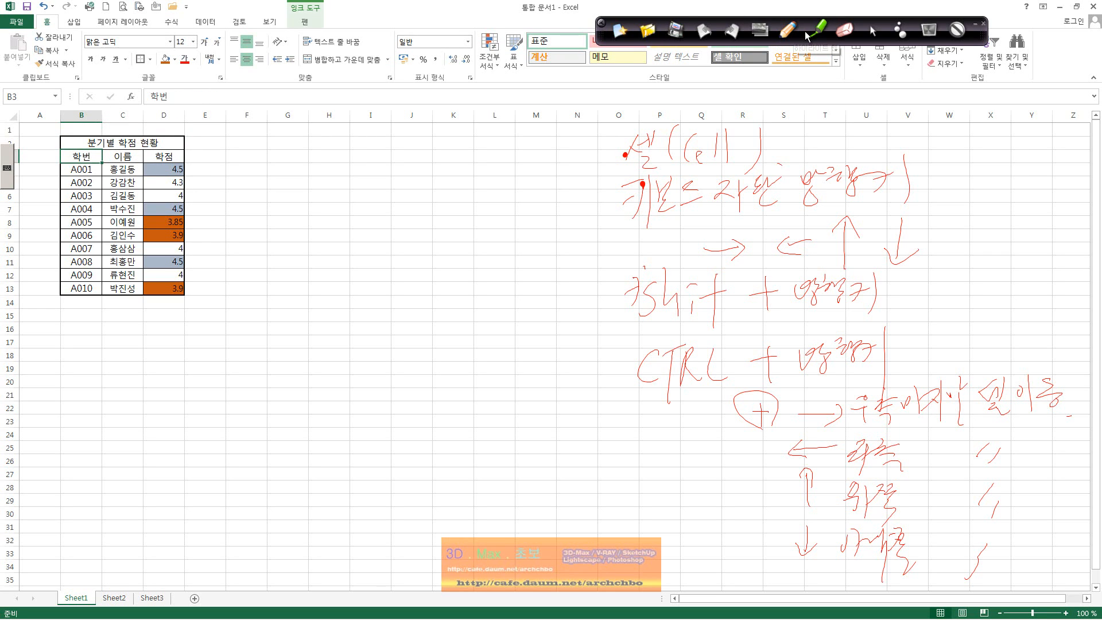
# - Handwrite a four-line red-pen note on editing cell text beside the Shift and CTRL notes, bracket its lower lines, and stop using the pen
pyautogui.click(788, 30)
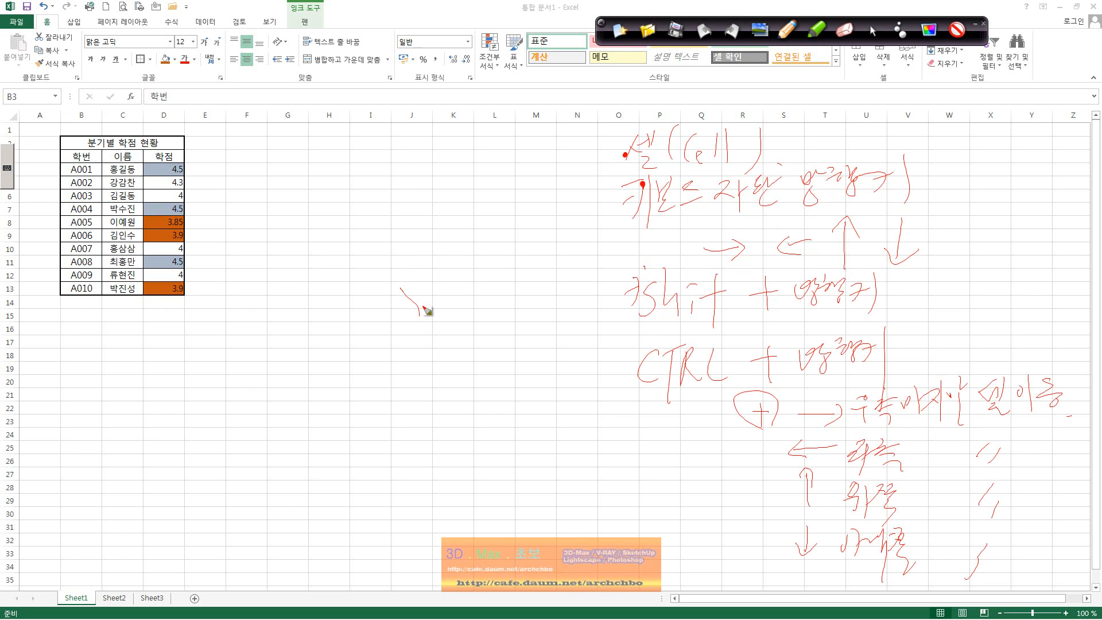
pyautogui.moveTo(421, 294)
pyautogui.mouseDown()
pyautogui.moveTo(382, 340)
pyautogui.moveTo(449, 310)
pyautogui.moveTo(553, 301)
pyautogui.moveTo(575, 277)
pyautogui.moveTo(578, 293)
pyautogui.mouseUp()
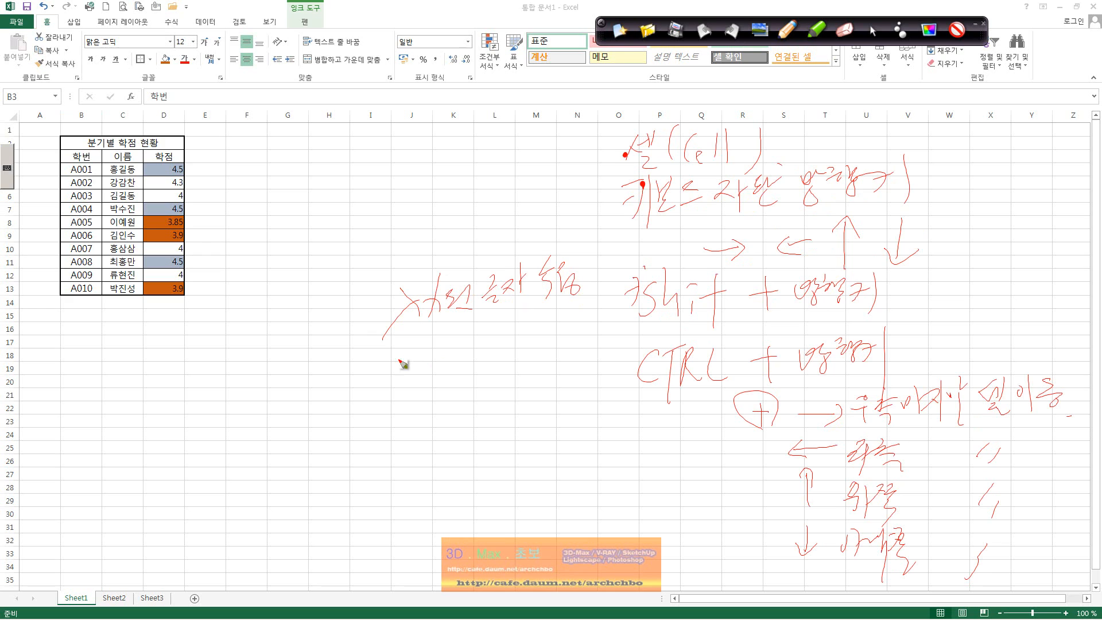
pyautogui.moveTo(397, 351)
pyautogui.mouseDown()
pyautogui.moveTo(411, 362)
pyautogui.moveTo(474, 344)
pyautogui.moveTo(484, 365)
pyautogui.mouseUp()
pyautogui.moveTo(414, 384)
pyautogui.mouseDown()
pyautogui.moveTo(438, 386)
pyautogui.moveTo(450, 413)
pyautogui.moveTo(503, 367)
pyautogui.moveTo(589, 360)
pyautogui.mouseUp()
pyautogui.moveTo(451, 425)
pyautogui.mouseDown()
pyautogui.moveTo(438, 431)
pyautogui.moveTo(451, 473)
pyautogui.moveTo(491, 422)
pyautogui.mouseUp()
pyautogui.moveTo(390, 354); pyautogui.dragTo(420, 453)
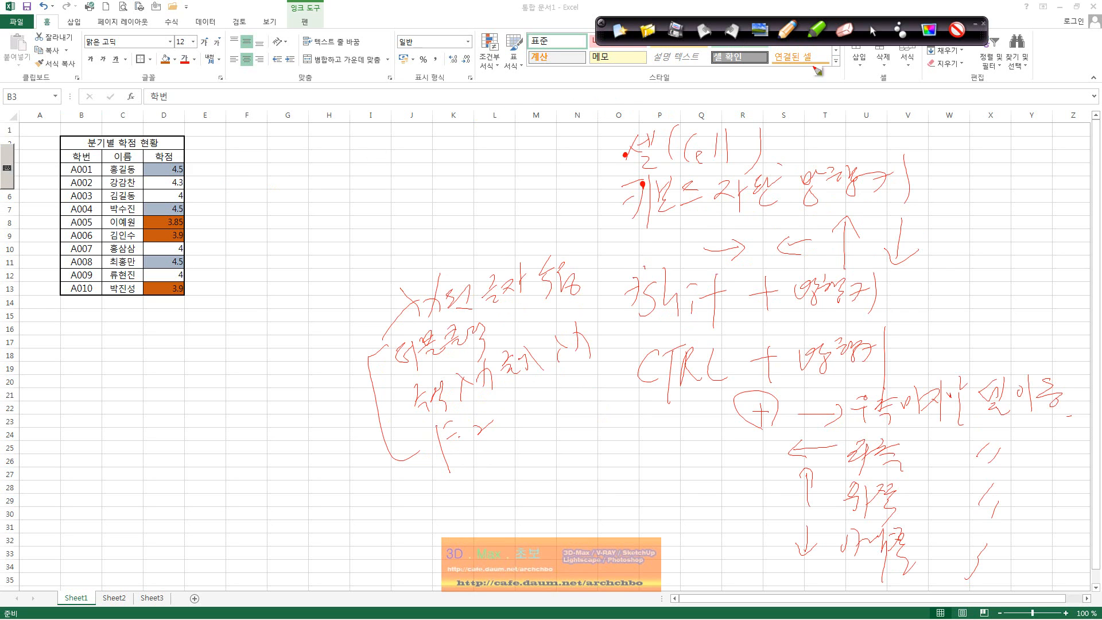
pyautogui.click(872, 30)
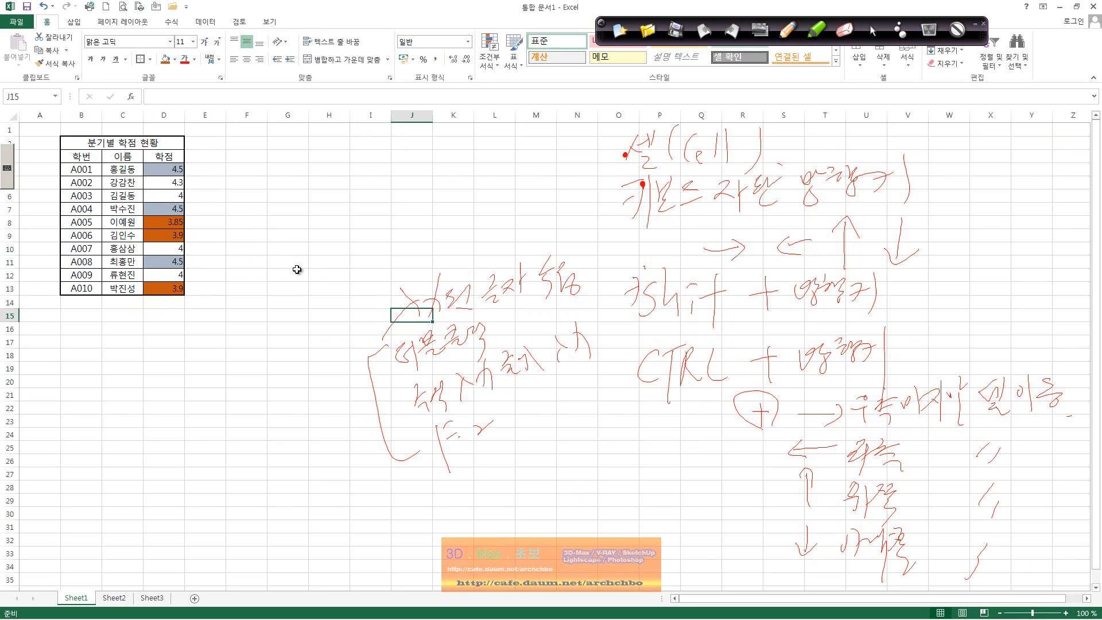
# - Enter "분기별 학점 현황" in the empty cell B16 below the table
pyautogui.click(375, 277)
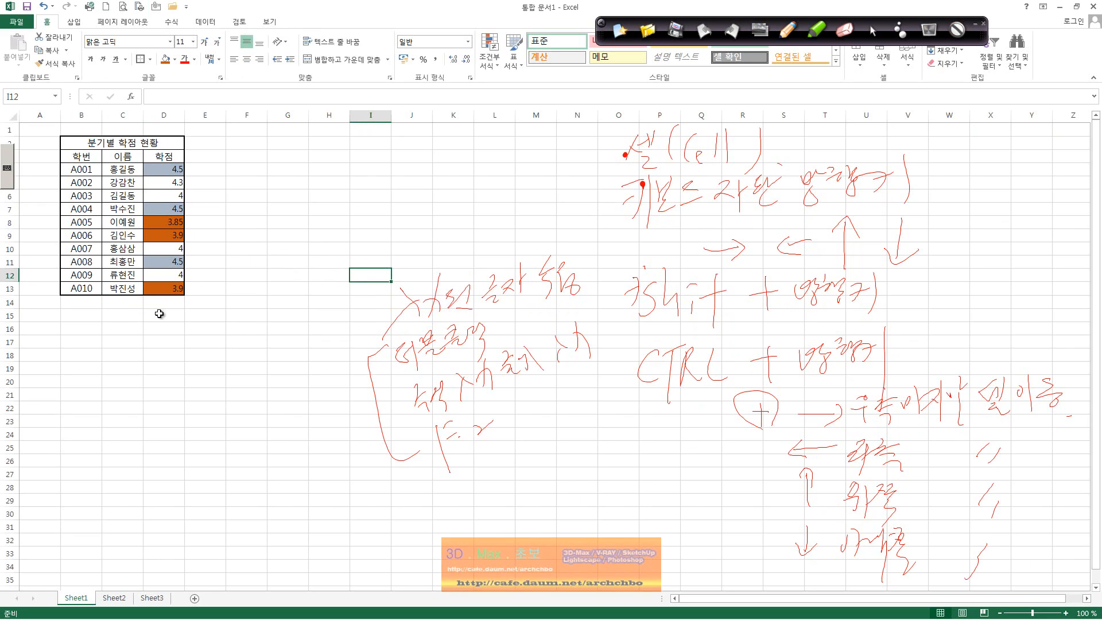
pyautogui.click(87, 327)
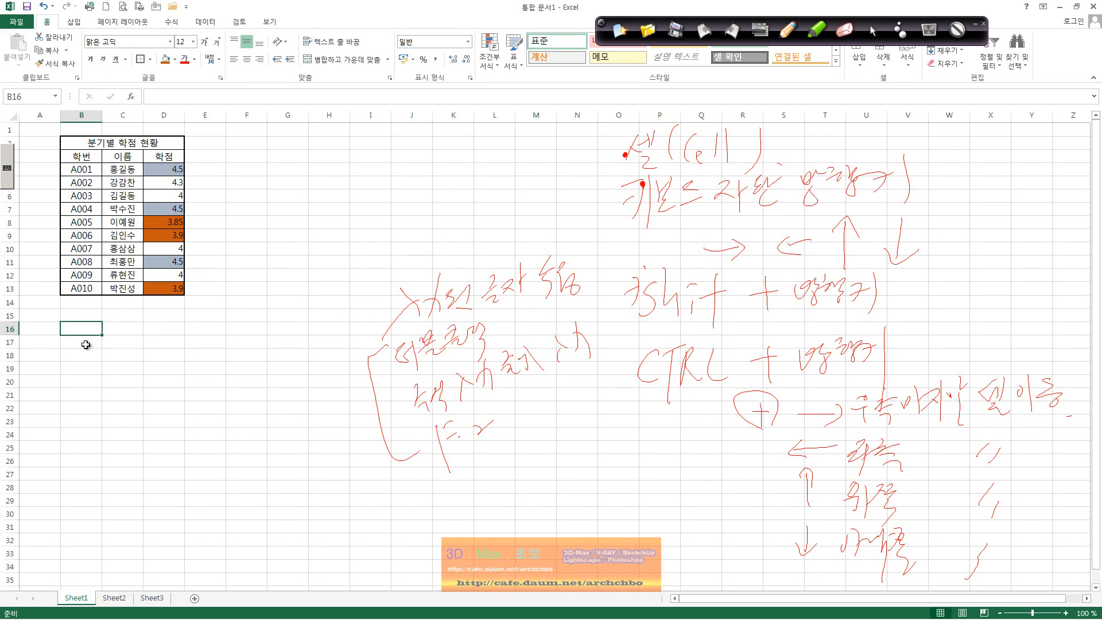
pyautogui.write('분기별')
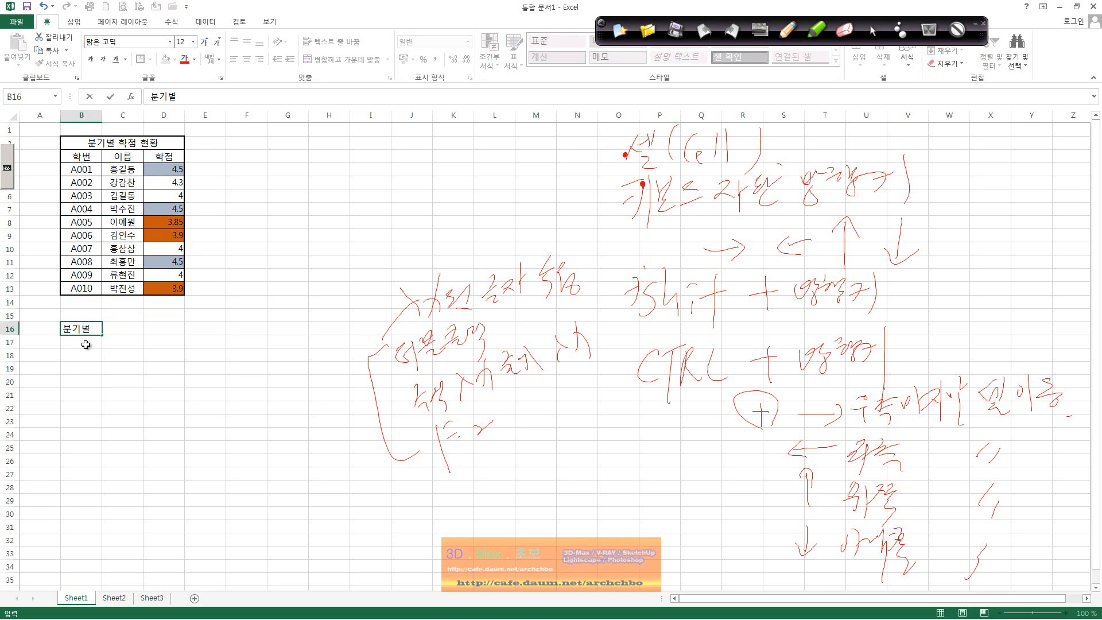
pyautogui.write(' 학점 현호')
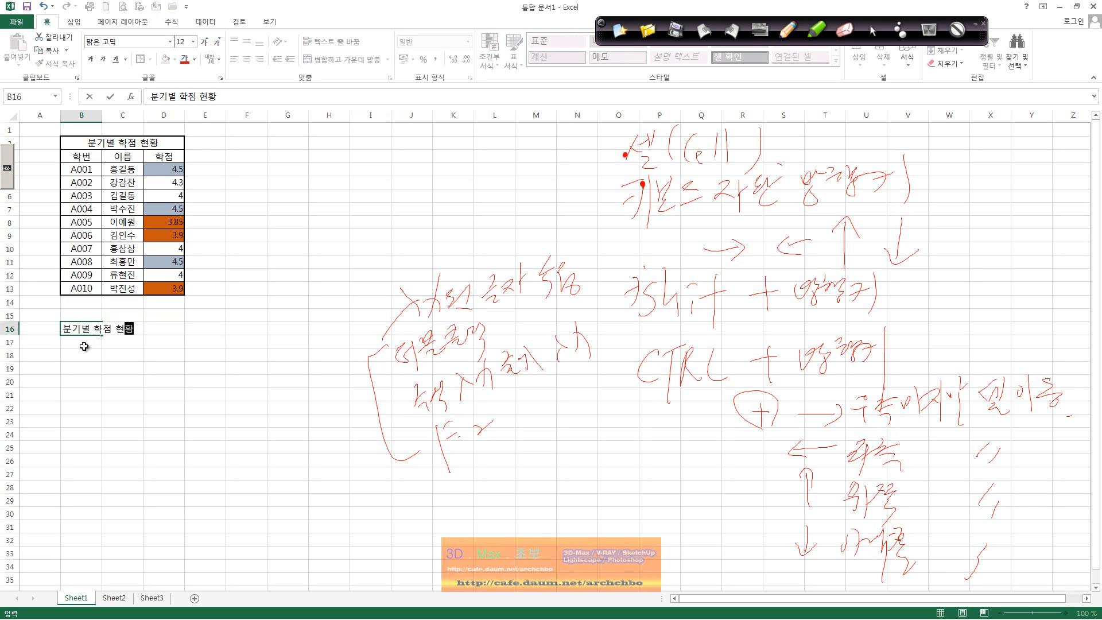
pyautogui.press('Return')
# - Open the Format Cells dialog for B16 and close it without changing any setting
pyautogui.click(85, 332)
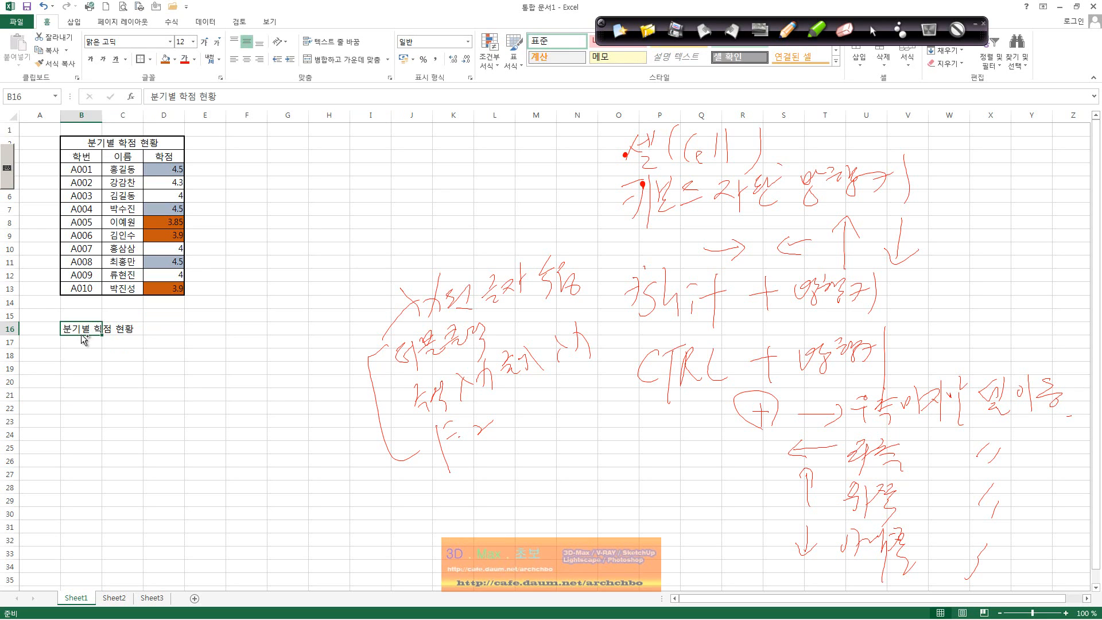
pyautogui.hotkey('ctrl', '1')
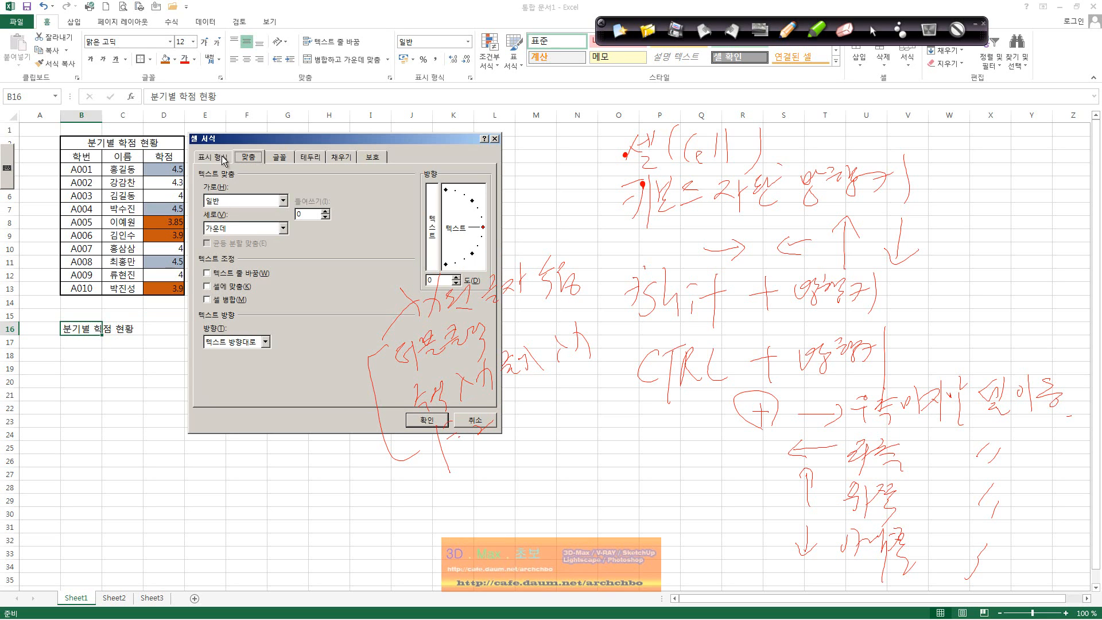
pyautogui.click(494, 139)
# - Reopen the Format Cells dialog for B16 and clear all handwritten notes from the screen
pyautogui.rightClick(85, 329)
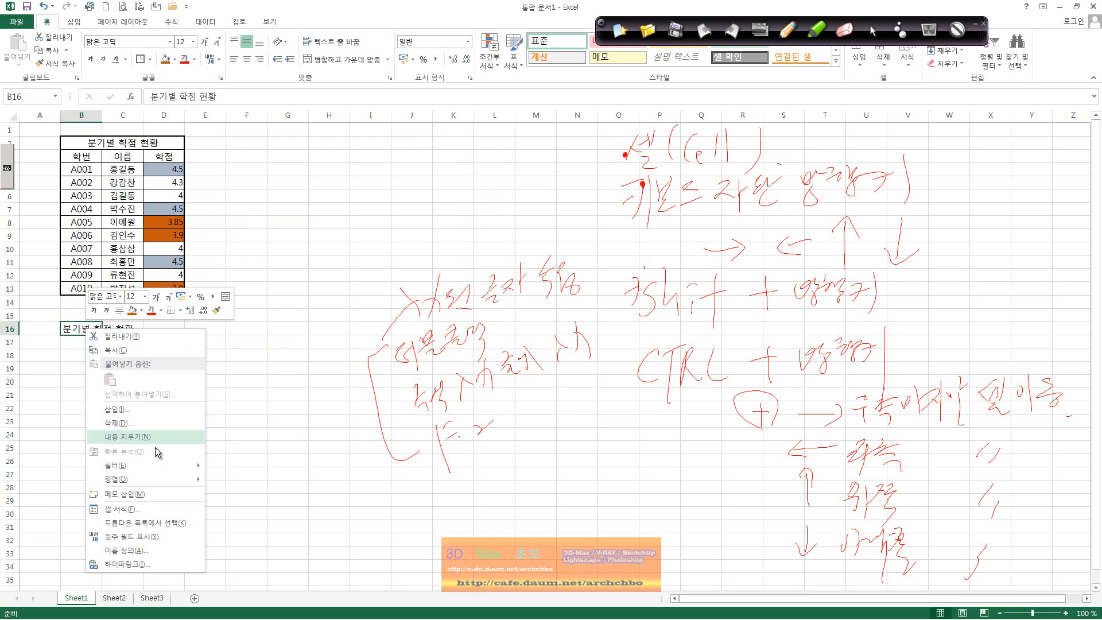
pyautogui.click(160, 503)
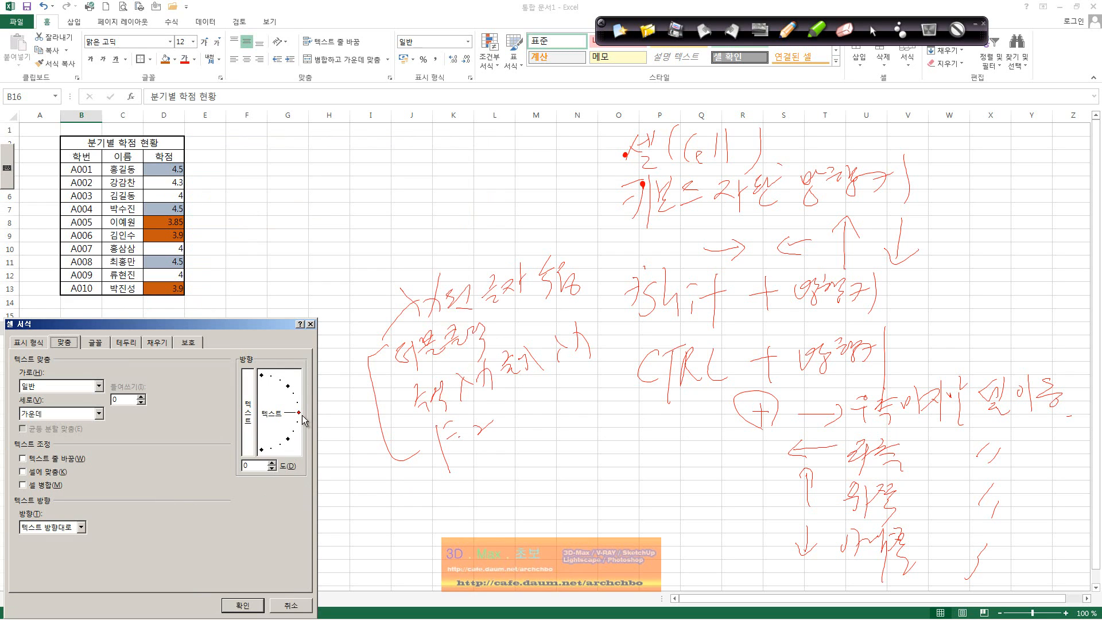
pyautogui.click(786, 30)
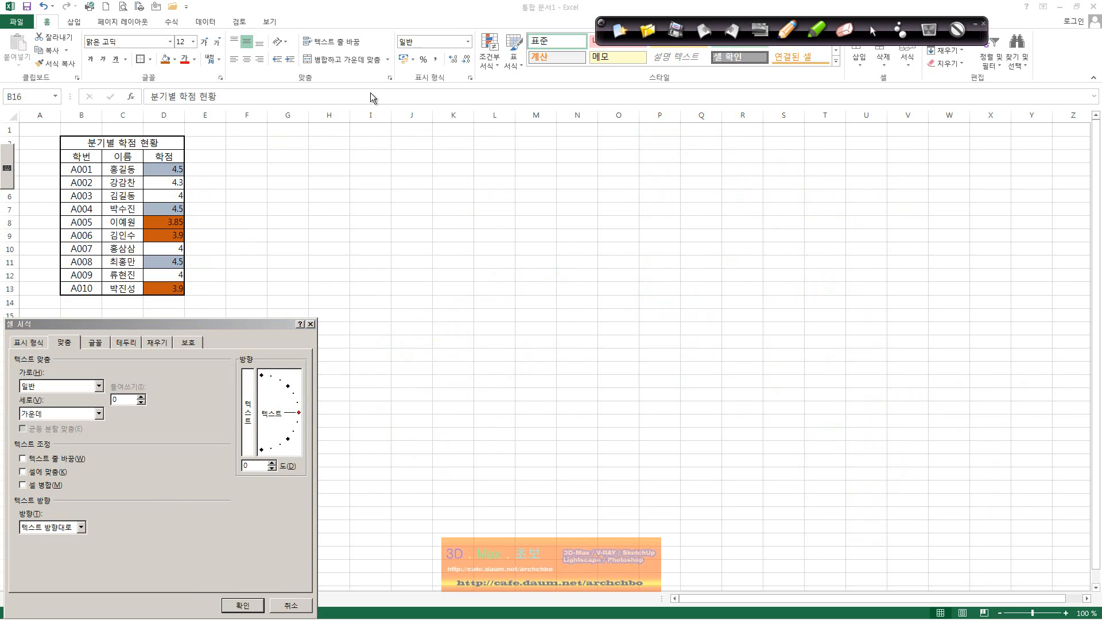
# - Restore the handwritten notes, reposition the Format Cells dialog beside the table, and look through all its categories, ending on the alignment settings
pyautogui.moveTo(201, 323)
pyautogui.mouseDown()
pyautogui.moveTo(287, 204)
pyautogui.moveTo(337, 205)
pyautogui.moveTo(401, 163)
pyautogui.moveTo(528, 120)
pyautogui.moveTo(529, 137)
pyautogui.mouseUp()
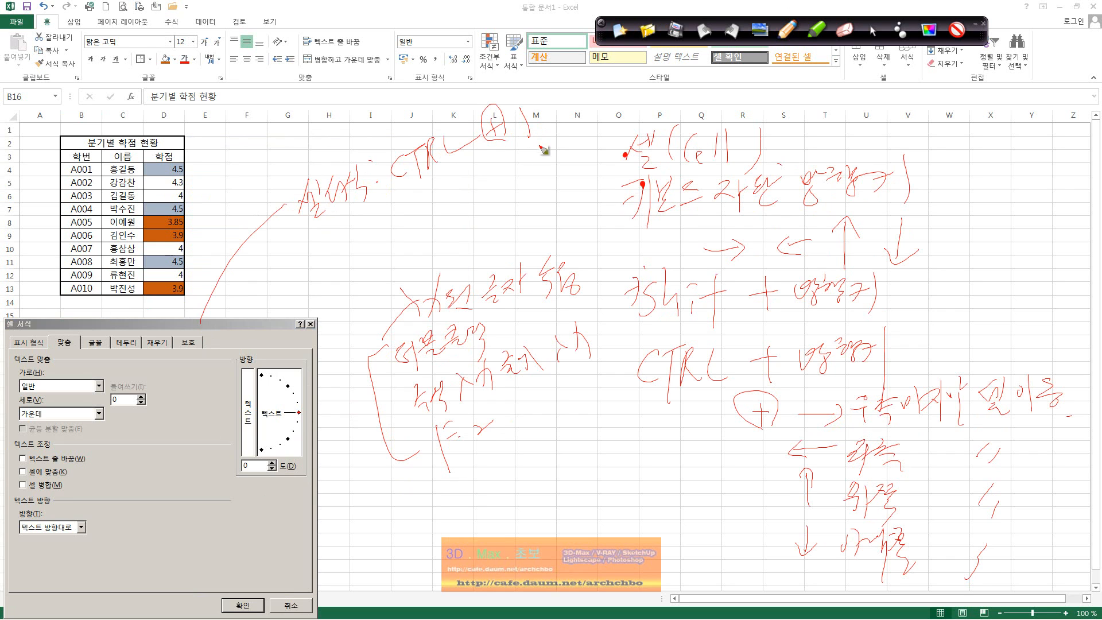
pyautogui.click(872, 30)
pyautogui.moveTo(162, 330); pyautogui.dragTo(472, 132)
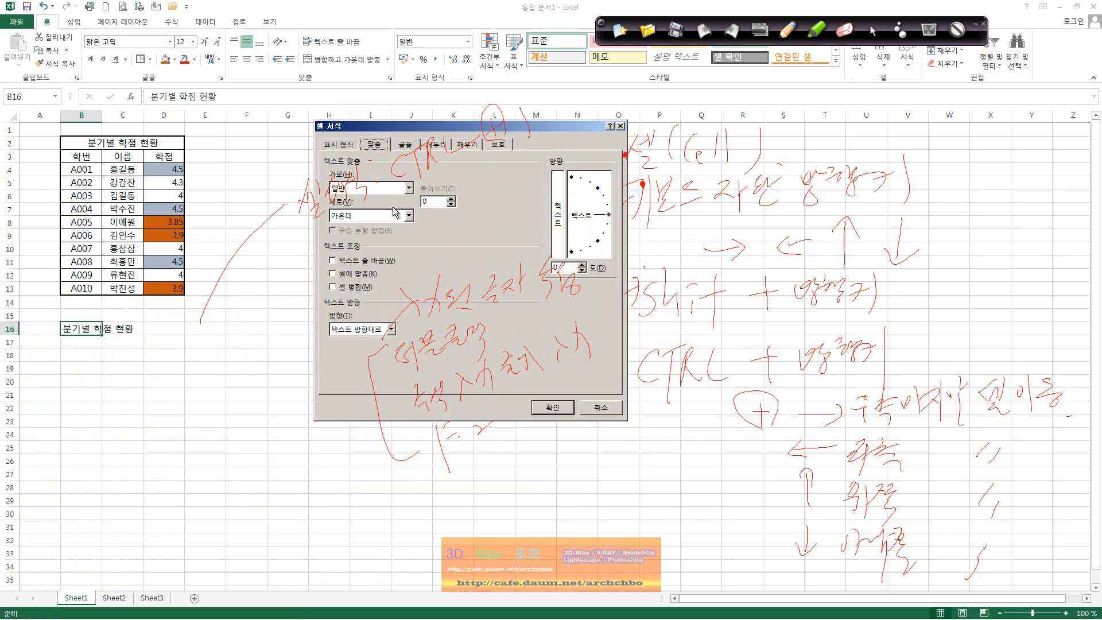
pyautogui.moveTo(412, 128); pyautogui.dragTo(295, 215)
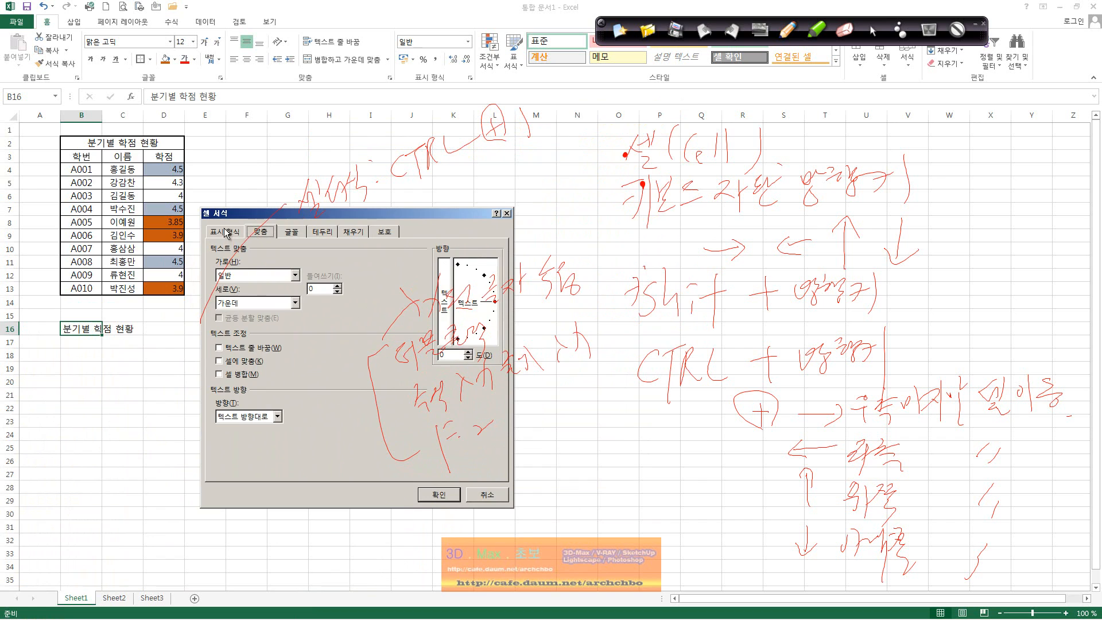
pyautogui.click(228, 231)
pyautogui.click(266, 236)
pyautogui.click(292, 231)
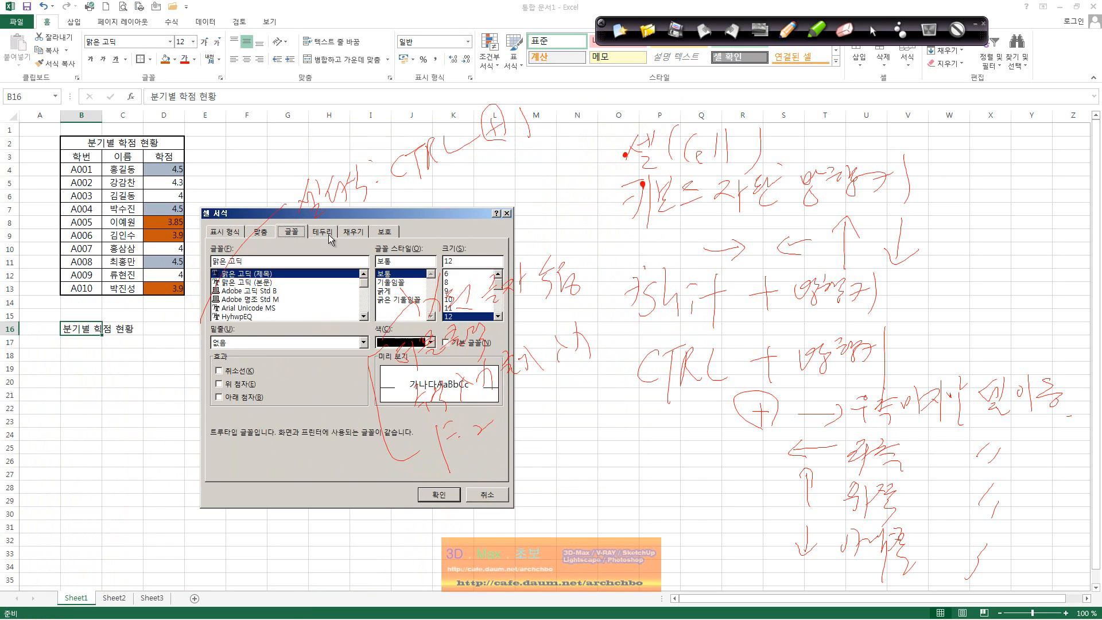
pyautogui.click(321, 231)
pyautogui.click(353, 231)
pyautogui.click(384, 232)
pyautogui.click(230, 231)
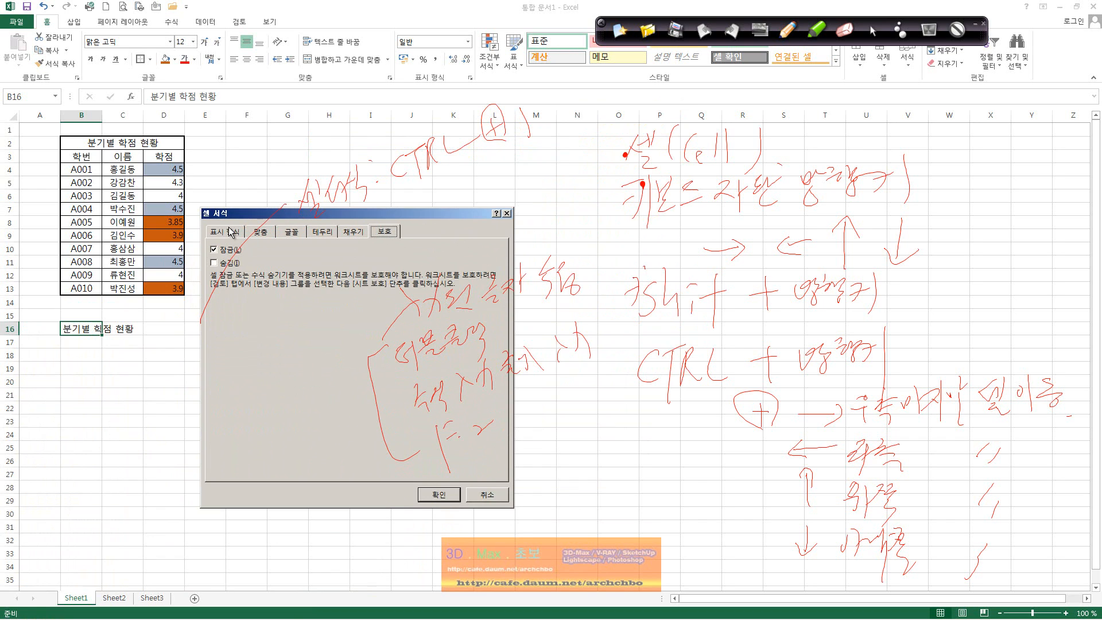
pyautogui.click(267, 236)
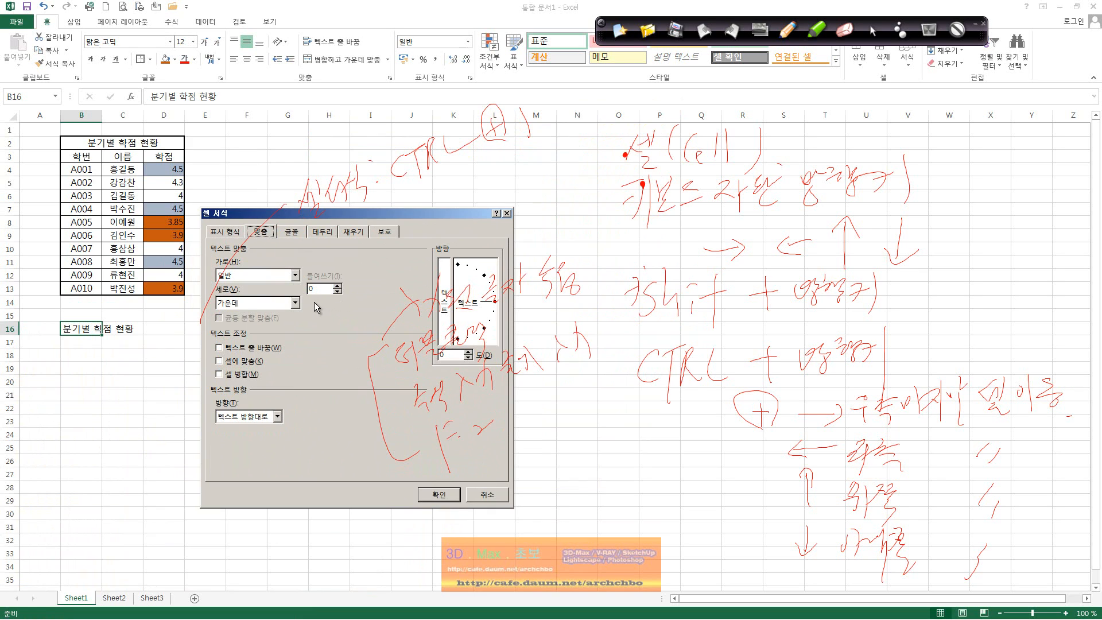
# - Try the right-to-left option for the text direction (방향) and set it back to 텍스트 방향대로
pyautogui.click(249, 419)
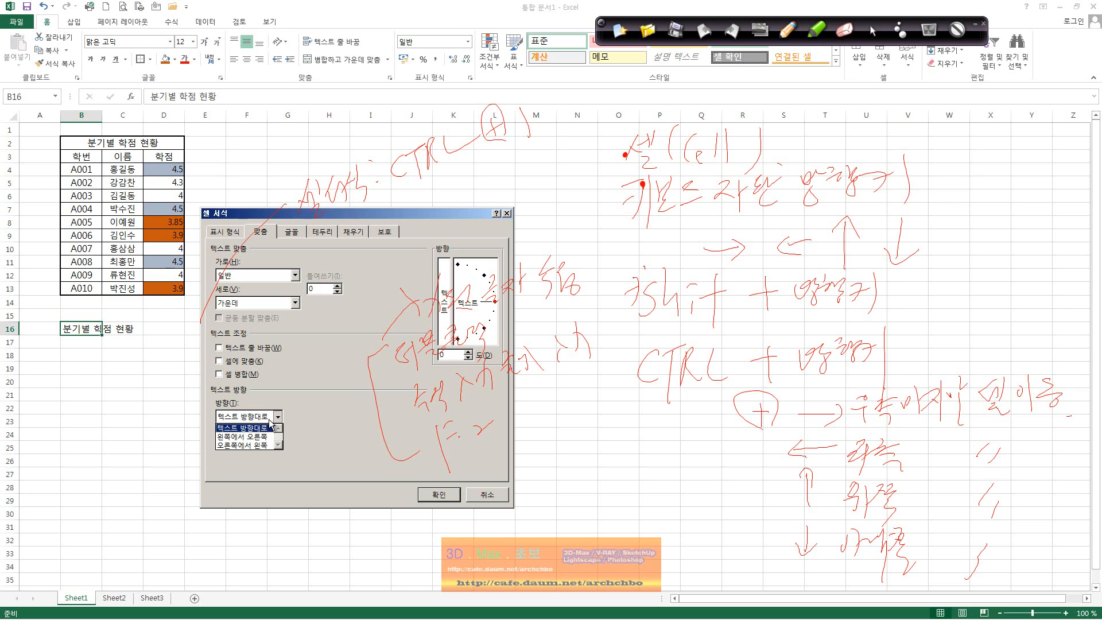
pyautogui.click(279, 421)
pyautogui.click(262, 420)
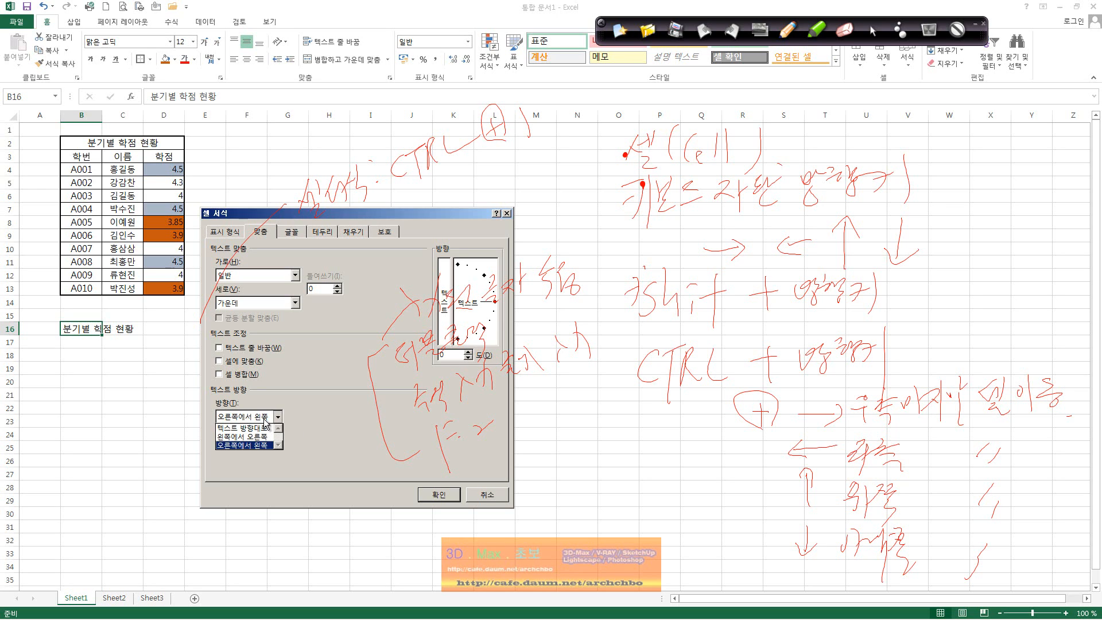
pyautogui.click(259, 428)
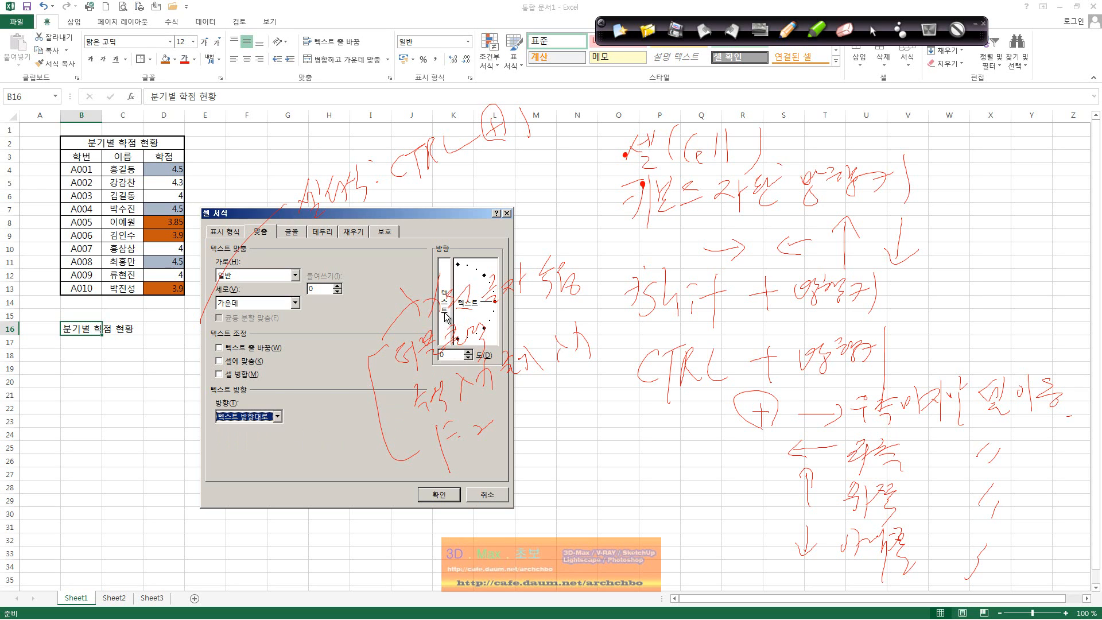
# - Rotate the text in B16 to -90 degrees through the alignment settings and apply the format
pyautogui.moveTo(459, 213); pyautogui.dragTo(315, 261)
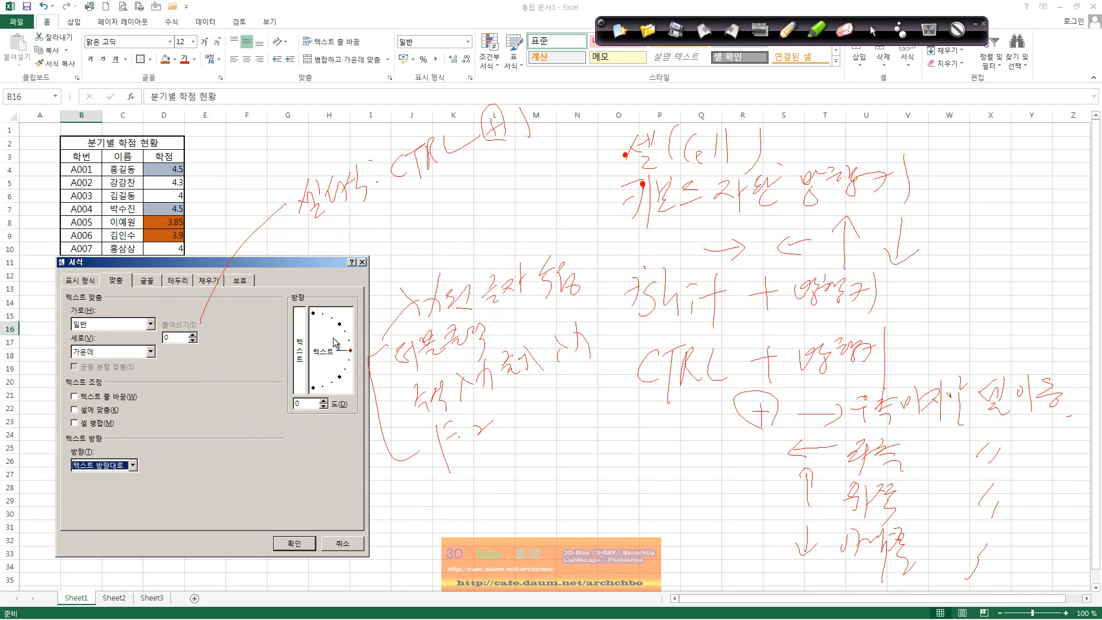
pyautogui.click(324, 401)
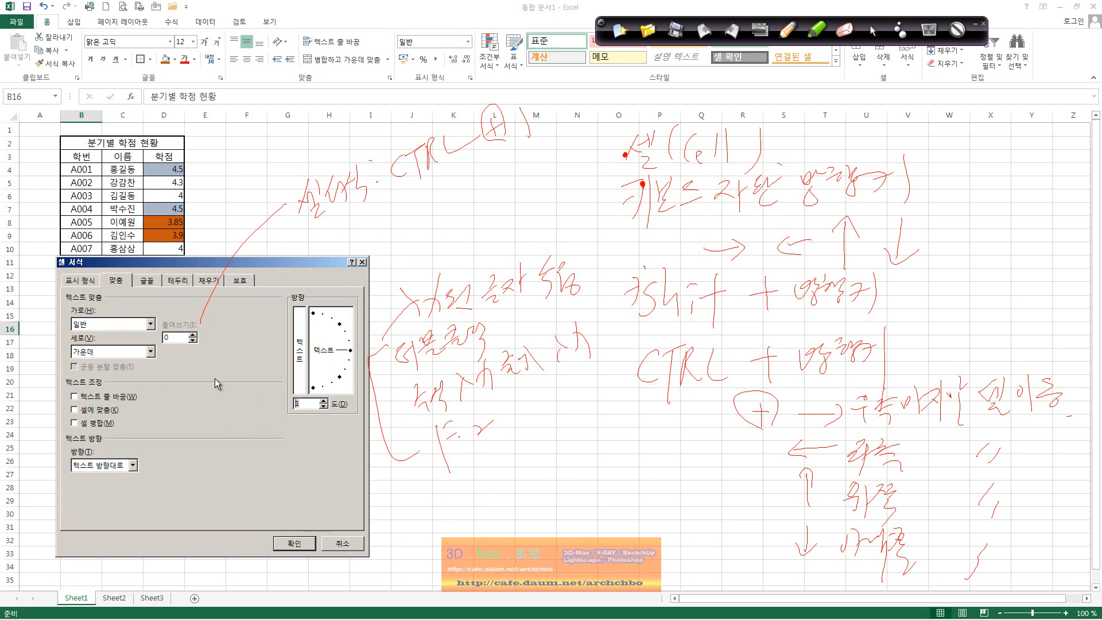
pyautogui.write('-90')
pyautogui.click(294, 542)
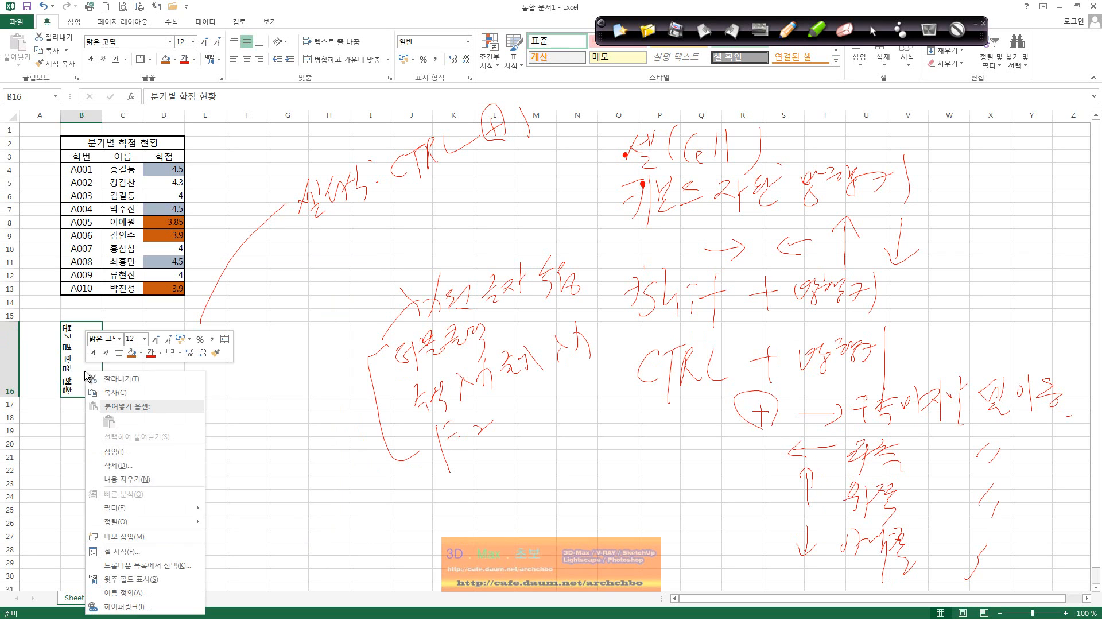
# - Reopen Format Cells for B16, try the stacked vertical text orientation, and re-enter -90 degrees before applying
pyautogui.rightClick(89, 371)
pyautogui.click(122, 552)
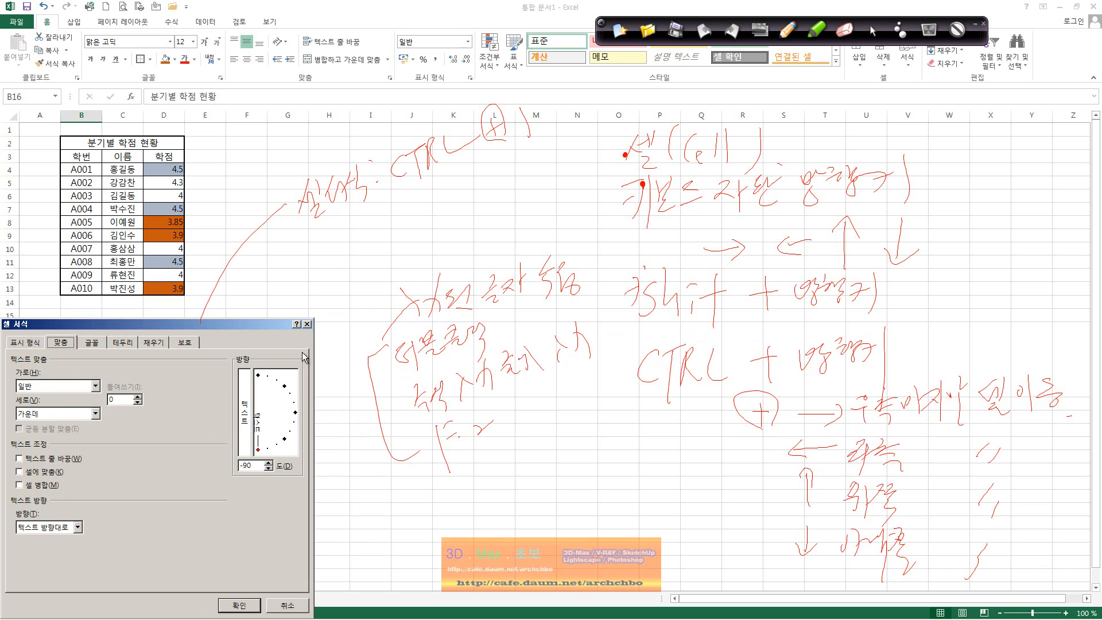
pyautogui.moveTo(272, 332); pyautogui.dragTo(520, 226)
pyautogui.click(494, 313)
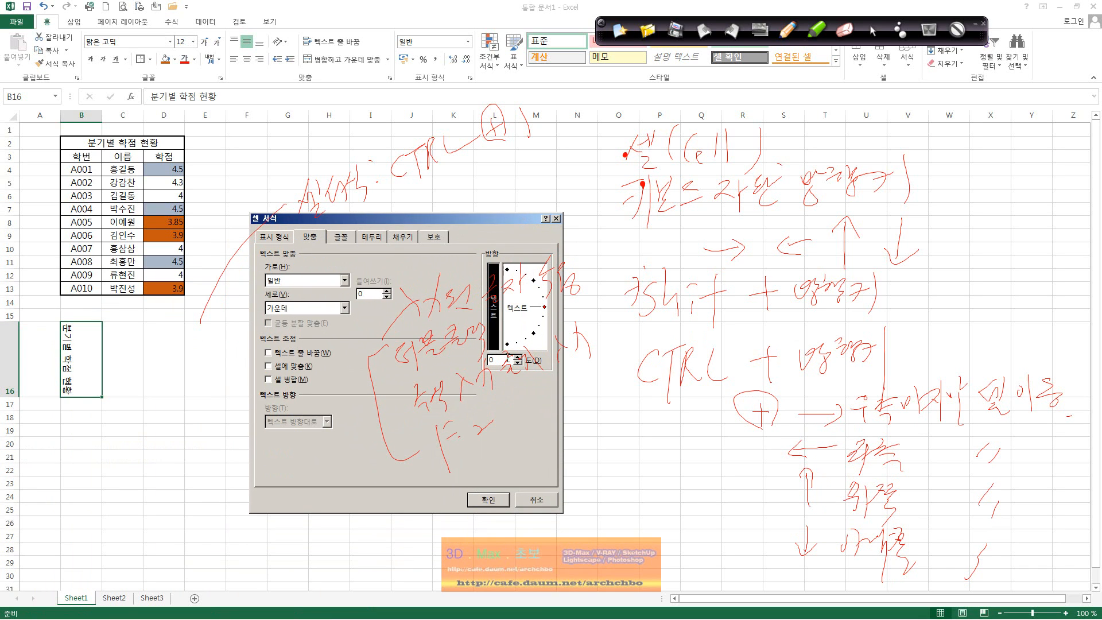
pyautogui.click(509, 359)
pyautogui.write('-90')
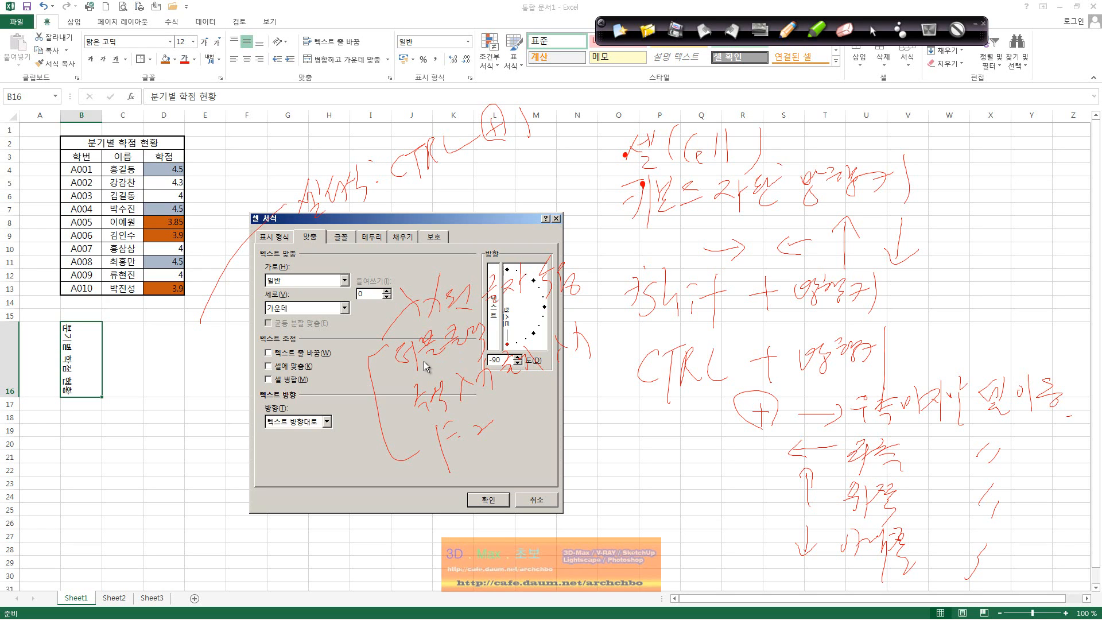
pyautogui.press('BackSpace')
pyautogui.write('0')
pyautogui.click(487, 498)
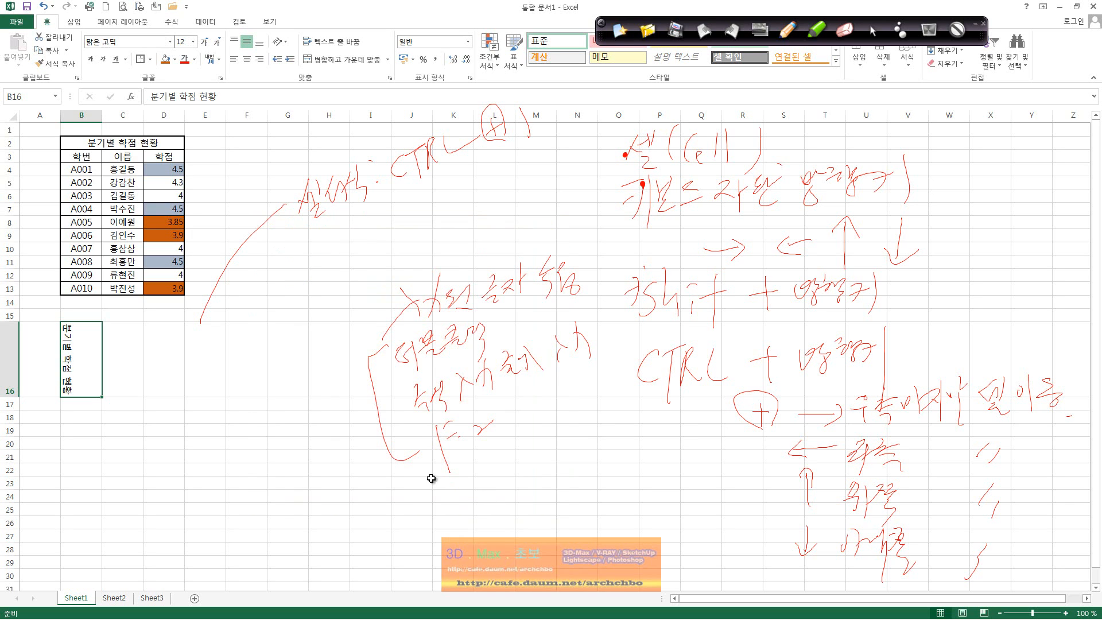
# - Change the text orientation of B16 to 90 degrees in the Format Cells dialog and apply it
pyautogui.rightClick(68, 366)
pyautogui.click(129, 546)
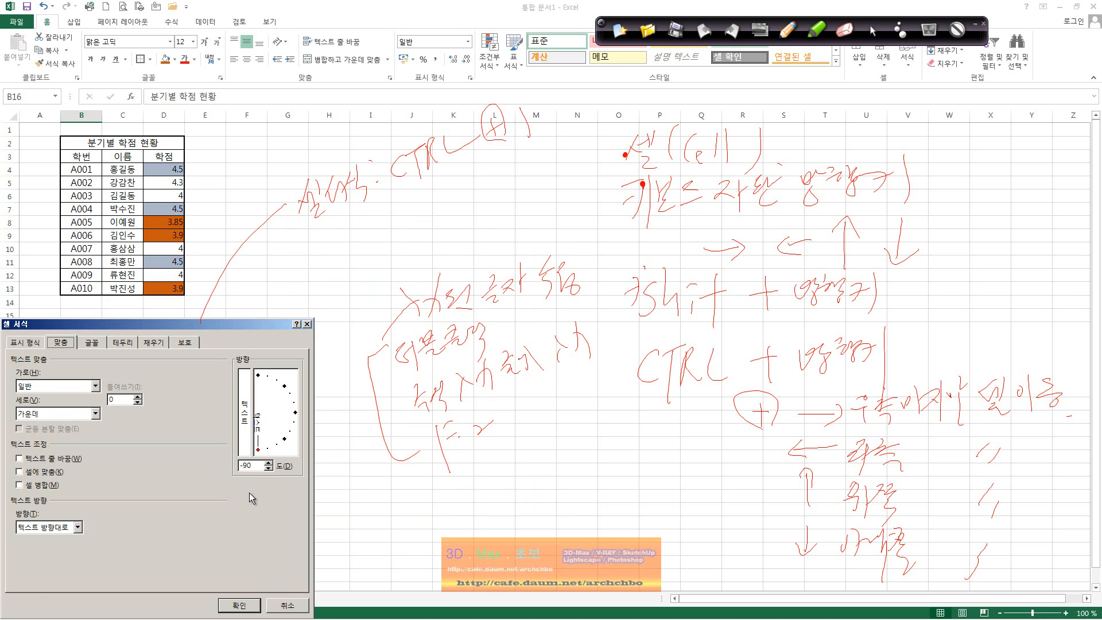
pyautogui.moveTo(248, 466); pyautogui.dragTo(184, 465)
pyautogui.press('BackSpace')
pyautogui.click(247, 608)
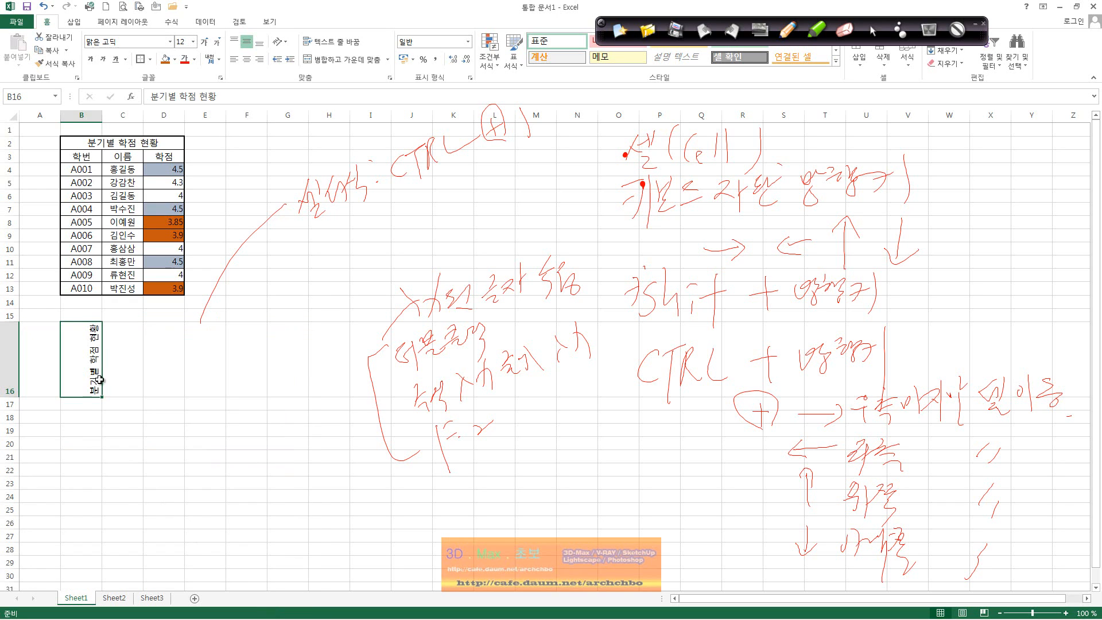
# - Return the text orientation of B16 to -90 degrees in the Format Cells dialog and apply it
pyautogui.rightClick(94, 362)
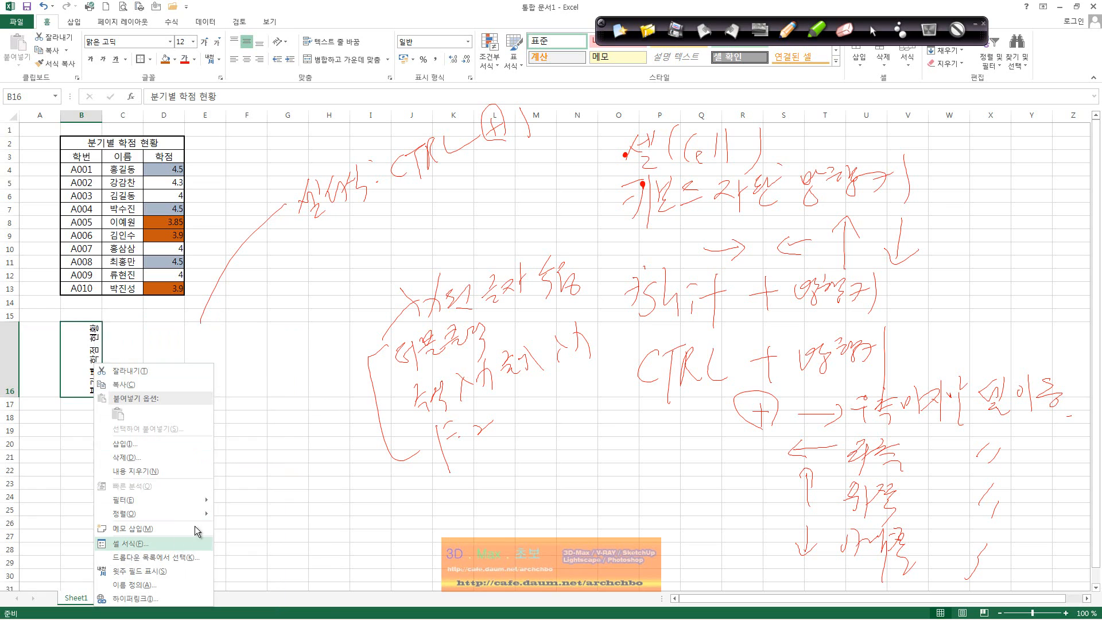
pyautogui.click(178, 542)
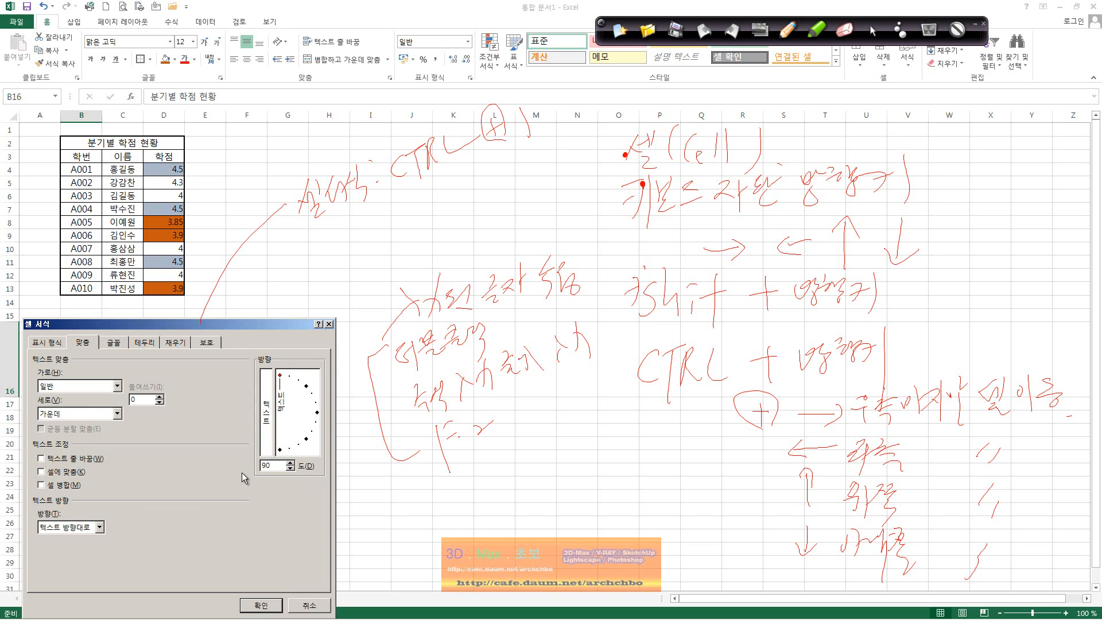
pyautogui.write('-')
pyautogui.click(272, 606)
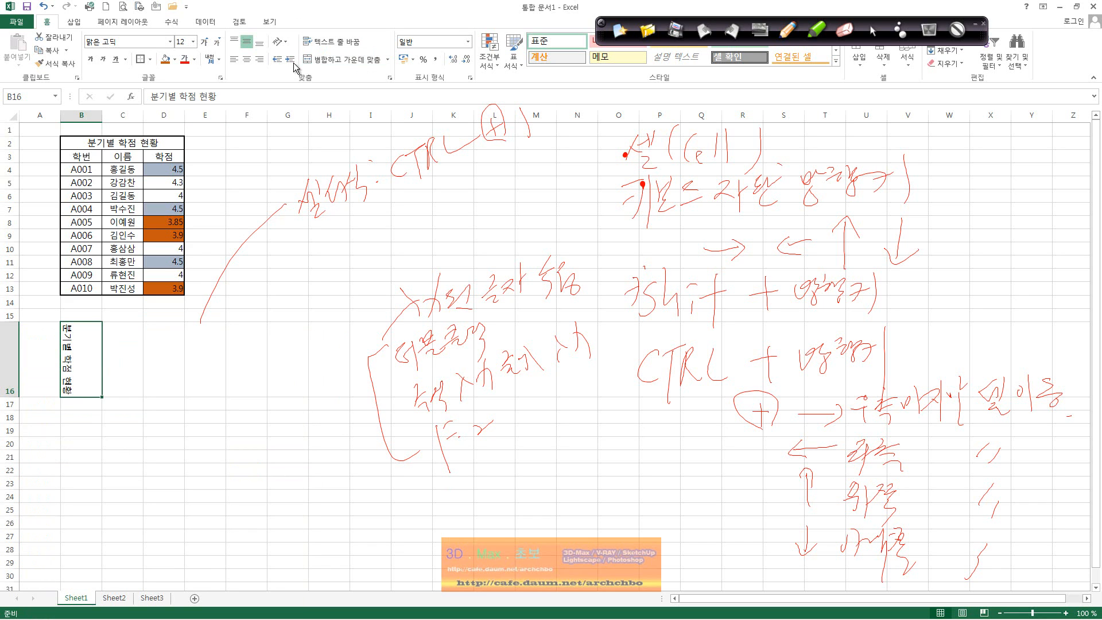
# - Clear all handwritten notes from the screen and set the orientation of B16 to vertical text (세로 쓰기)
pyautogui.click(619, 35)
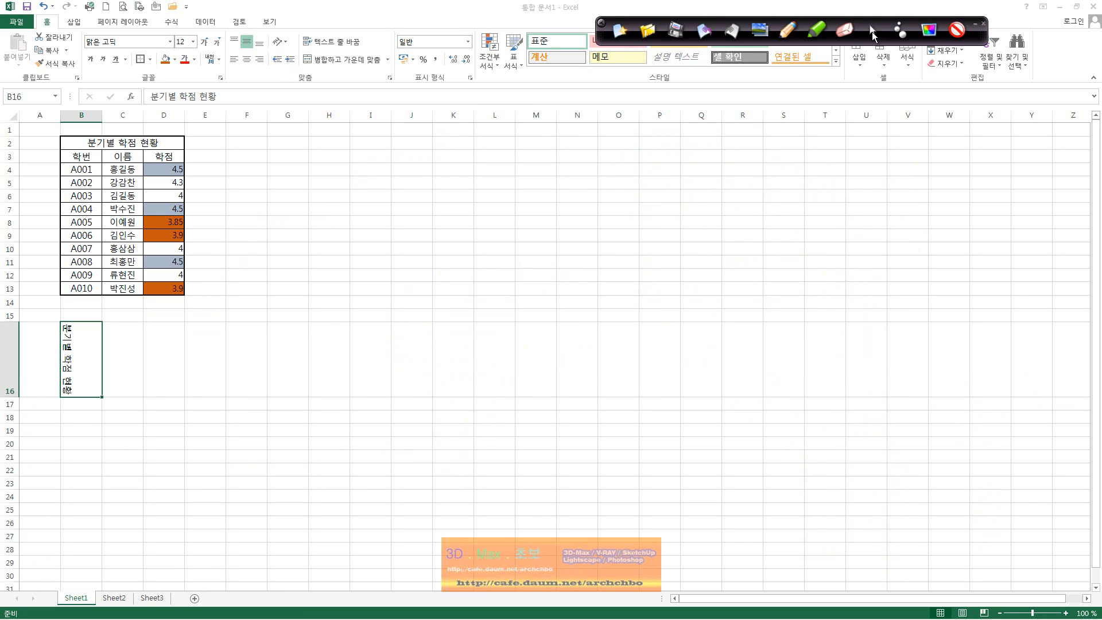
pyautogui.click(873, 32)
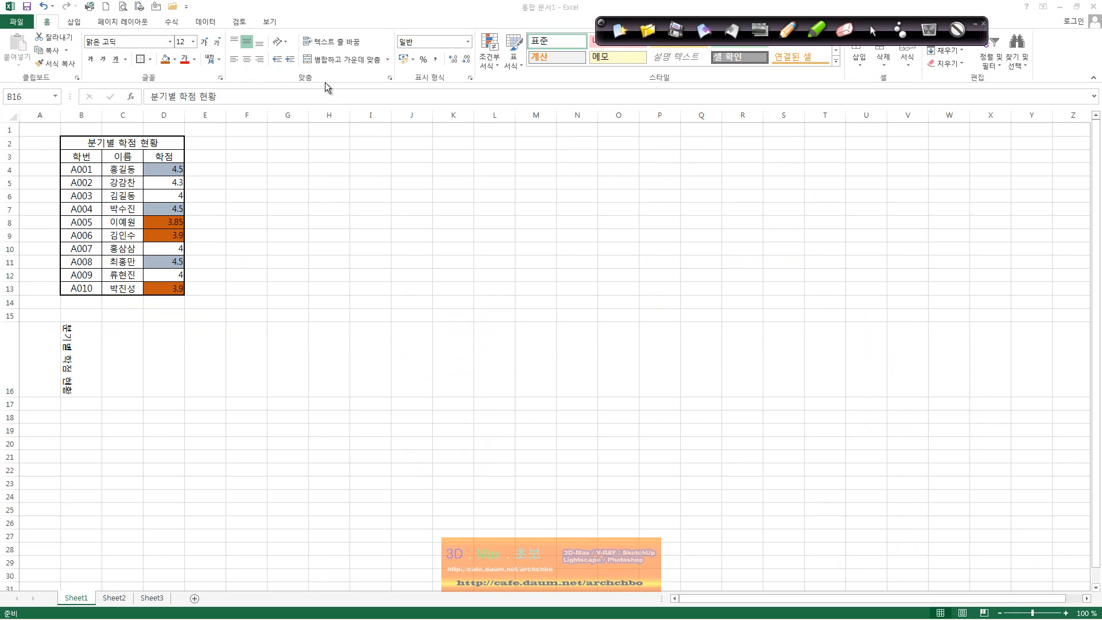
pyautogui.click(285, 43)
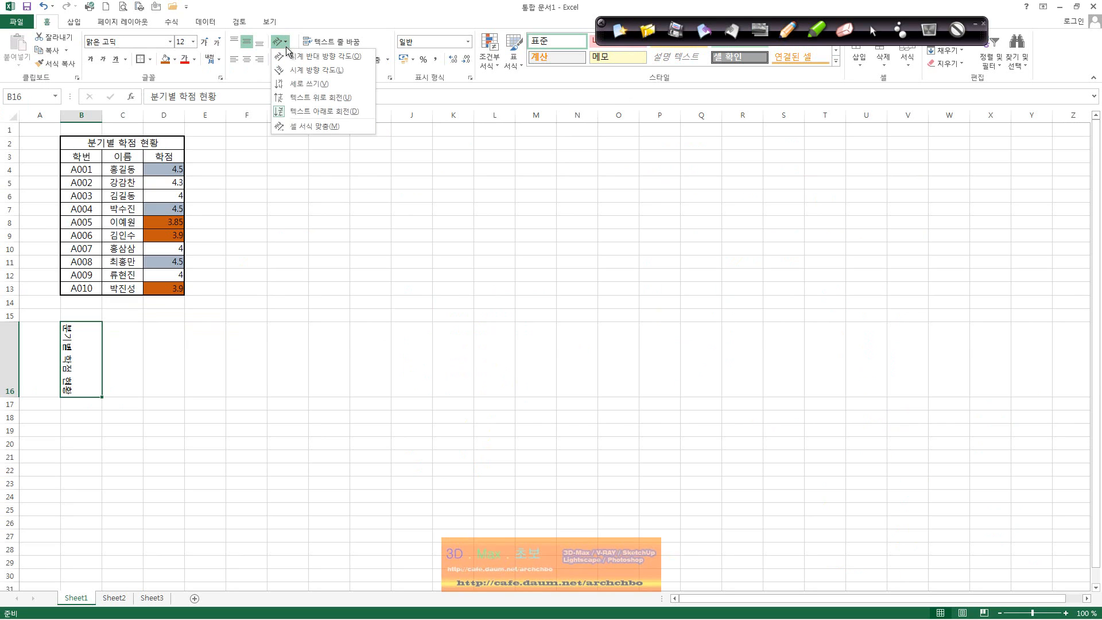
pyautogui.click(330, 85)
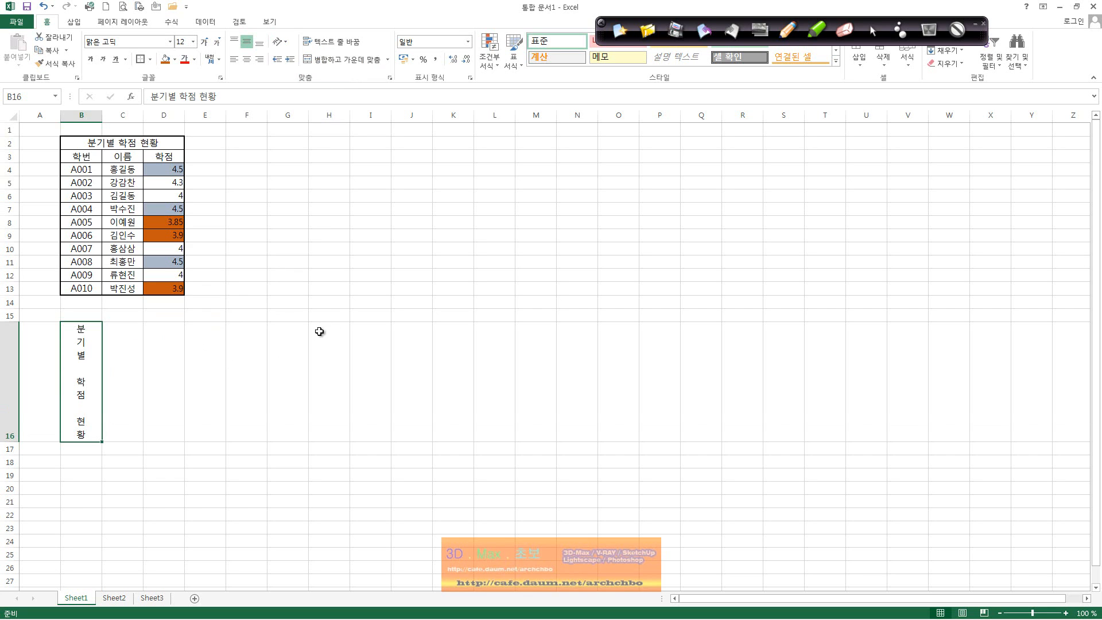
# - Handwrite a red-pen note on 세로쓰기 with items (1) 글자를 입력 and (2) 셀서식 (CTRL+1) → 맞춤탭에 → 방향 (-90°)로, captioning the 1 as 숫자
pyautogui.click(787, 32)
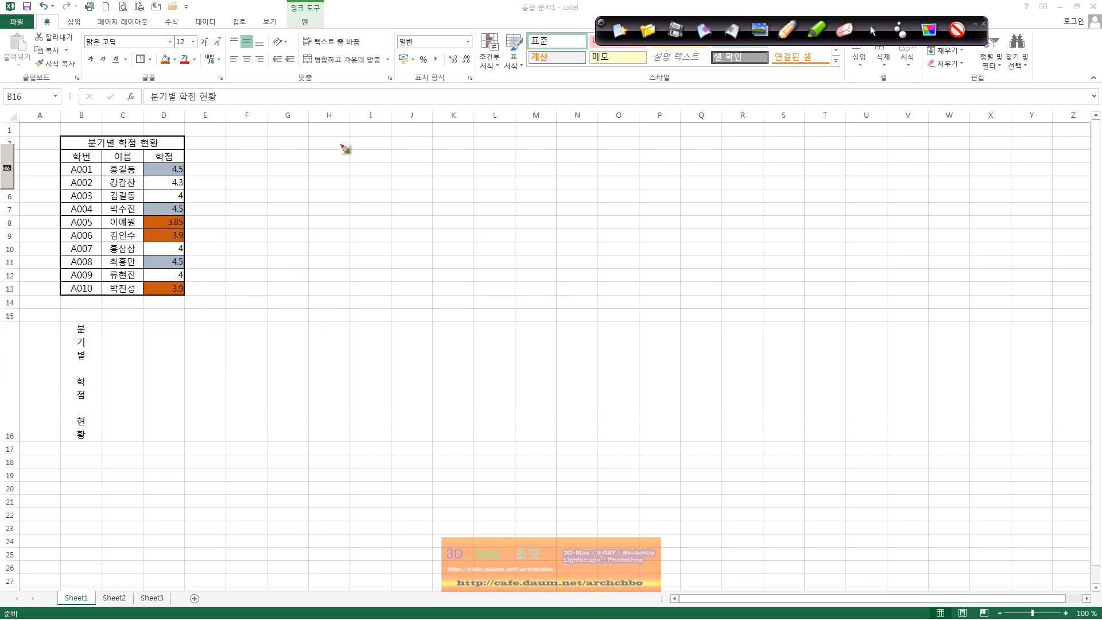
pyautogui.moveTo(294, 167)
pyautogui.mouseDown()
pyautogui.moveTo(302, 146)
pyautogui.moveTo(294, 170)
pyautogui.mouseUp()
pyautogui.moveTo(313, 134)
pyautogui.mouseDown()
pyautogui.moveTo(310, 182)
pyautogui.moveTo(325, 161)
pyautogui.moveTo(393, 145)
pyautogui.moveTo(396, 170)
pyautogui.moveTo(425, 151)
pyautogui.moveTo(437, 170)
pyautogui.moveTo(475, 160)
pyautogui.moveTo(487, 175)
pyautogui.moveTo(497, 163)
pyautogui.mouseUp()
pyautogui.moveTo(565, 164)
pyautogui.mouseDown()
pyautogui.moveTo(588, 154)
pyautogui.moveTo(591, 168)
pyautogui.mouseUp()
pyautogui.moveTo(427, 195)
pyautogui.mouseDown()
pyautogui.moveTo(436, 214)
pyautogui.moveTo(497, 202)
pyautogui.moveTo(651, 210)
pyautogui.moveTo(693, 207)
pyautogui.moveTo(666, 199)
pyautogui.moveTo(708, 192)
pyautogui.moveTo(765, 194)
pyautogui.moveTo(757, 217)
pyautogui.moveTo(788, 195)
pyautogui.moveTo(782, 211)
pyautogui.moveTo(837, 209)
pyautogui.moveTo(837, 221)
pyautogui.moveTo(883, 196)
pyautogui.moveTo(924, 192)
pyautogui.moveTo(966, 193)
pyautogui.moveTo(983, 216)
pyautogui.moveTo(1026, 180)
pyautogui.moveTo(1022, 211)
pyautogui.mouseUp()
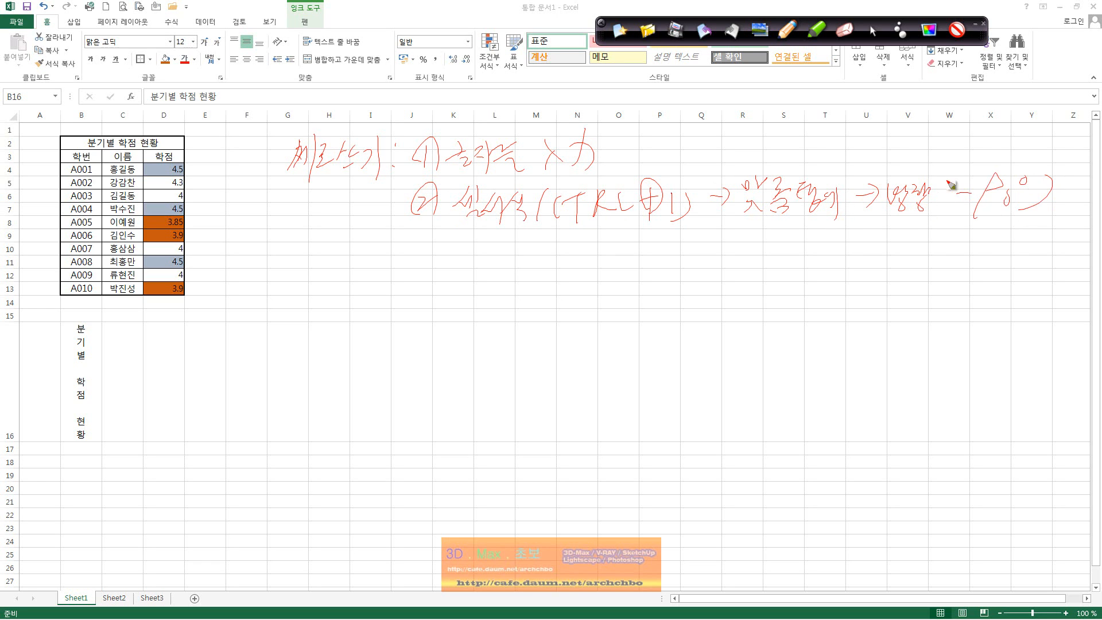
pyautogui.moveTo(946, 182)
pyautogui.mouseDown()
pyautogui.moveTo(1059, 190)
pyautogui.moveTo(1081, 202)
pyautogui.mouseUp()
pyautogui.moveTo(671, 232)
pyautogui.mouseDown()
pyautogui.moveTo(664, 245)
pyautogui.moveTo(689, 248)
pyautogui.moveTo(673, 252)
pyautogui.mouseUp()
# - Handwrite item (3) 홈탭 → 맞춤 → 세로쓰기, mark the orientation control in the alignment group, and circle the vertical text in B16
pyautogui.moveTo(416, 270); pyautogui.dragTo(413, 284)
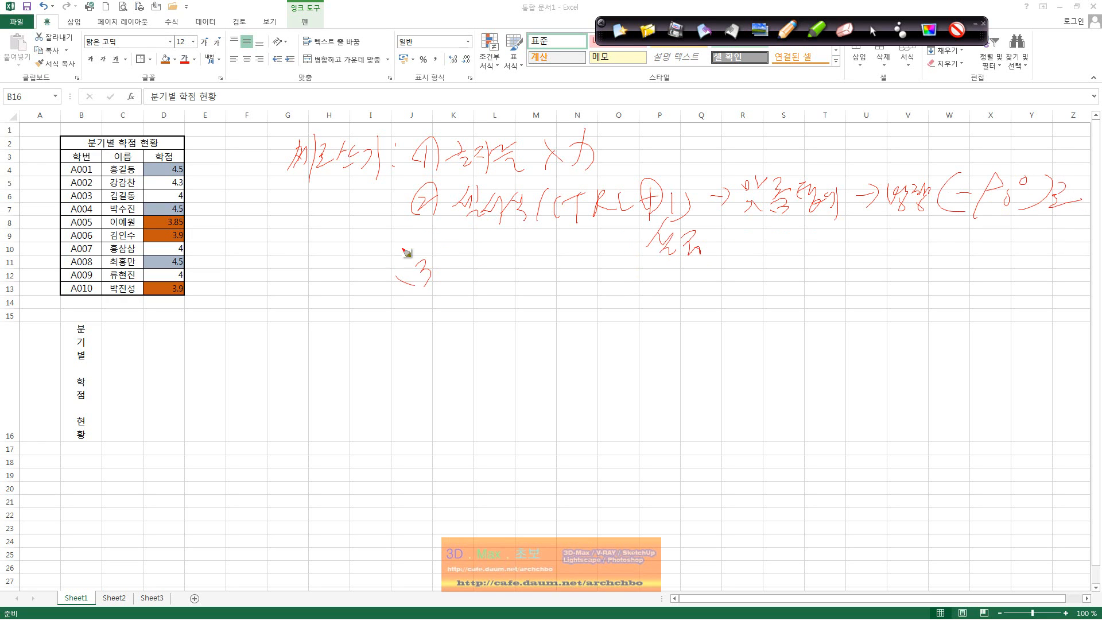
pyautogui.moveTo(413, 243); pyautogui.dragTo(433, 296)
pyautogui.moveTo(287, 83); pyautogui.dragTo(329, 101)
pyautogui.moveTo(468, 248)
pyautogui.mouseDown()
pyautogui.moveTo(479, 287)
pyautogui.moveTo(516, 264)
pyautogui.moveTo(514, 290)
pyautogui.moveTo(611, 256)
pyautogui.moveTo(620, 288)
pyautogui.moveTo(673, 268)
pyautogui.mouseUp()
pyautogui.moveTo(670, 261); pyautogui.dragTo(658, 280)
pyautogui.click(872, 31)
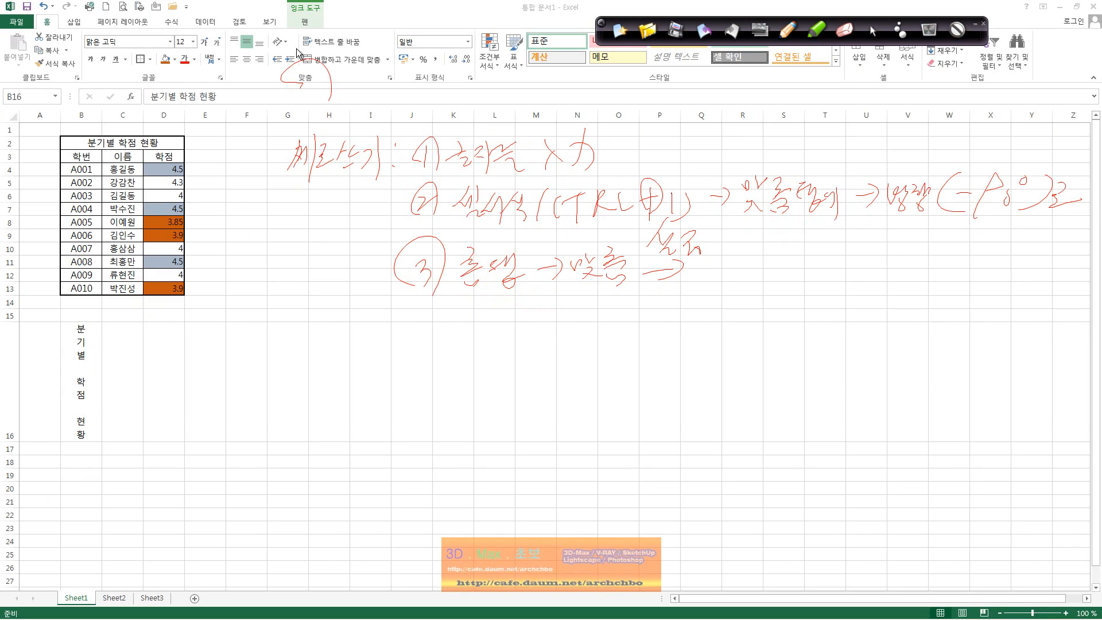
pyautogui.click(289, 44)
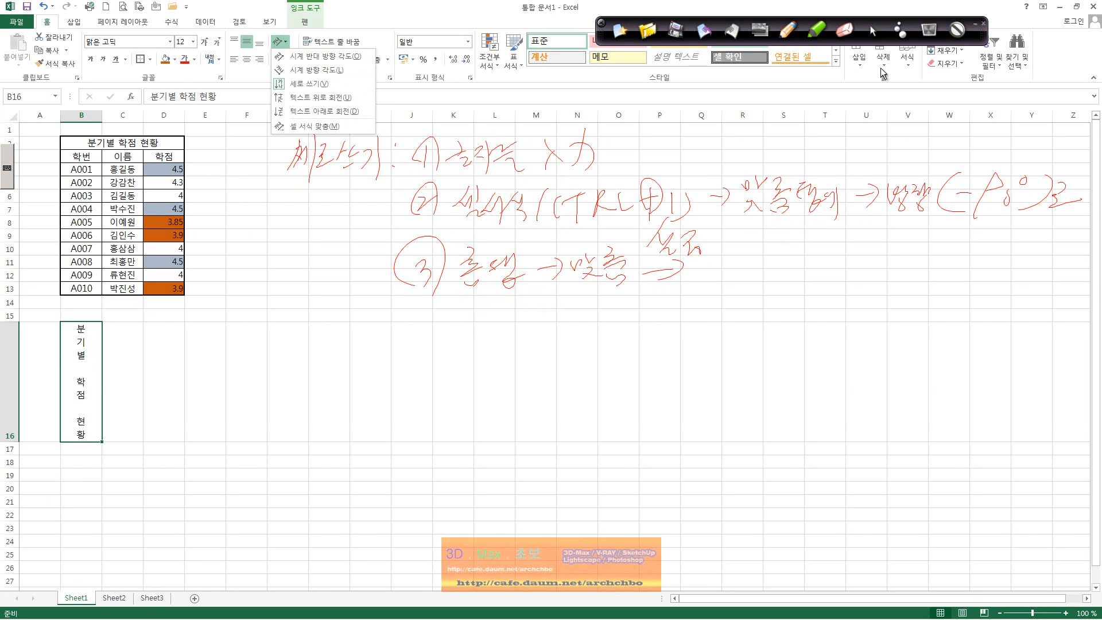
pyautogui.click(957, 30)
pyautogui.moveTo(705, 262); pyautogui.dragTo(692, 289)
pyautogui.moveTo(700, 276); pyautogui.dragTo(714, 286)
pyautogui.moveTo(722, 258)
pyautogui.mouseDown()
pyautogui.moveTo(714, 315)
pyautogui.moveTo(748, 287)
pyautogui.mouseUp()
pyautogui.moveTo(765, 270); pyautogui.dragTo(756, 285)
pyautogui.moveTo(775, 269); pyautogui.dragTo(782, 282)
pyautogui.moveTo(761, 290); pyautogui.dragTo(799, 281)
pyautogui.moveTo(805, 258); pyautogui.dragTo(808, 296)
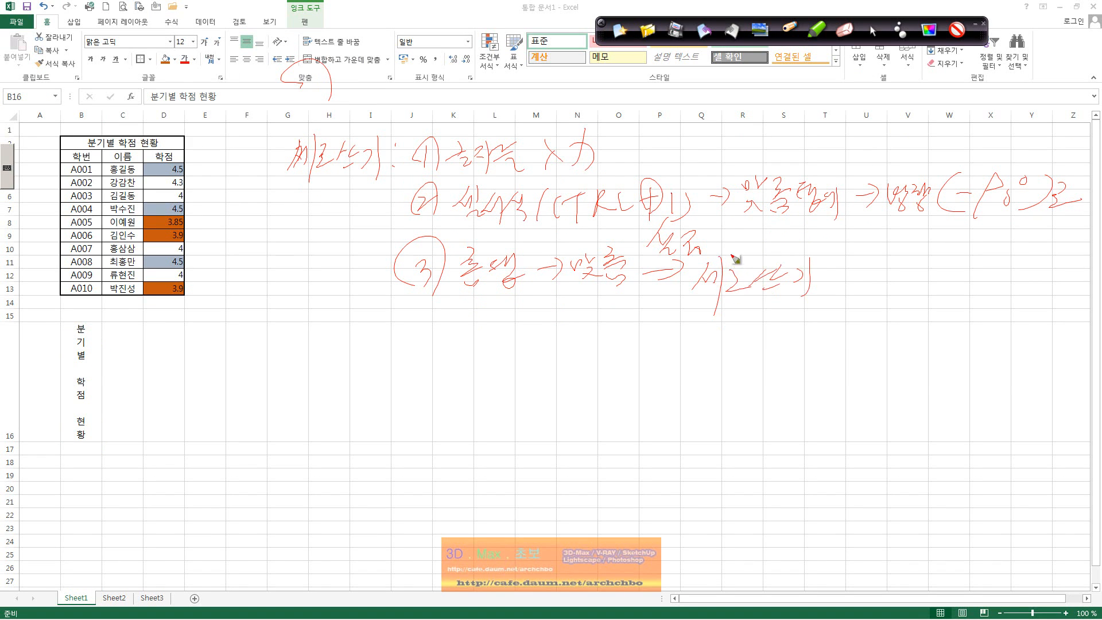
pyautogui.moveTo(91, 429); pyautogui.dragTo(166, 430)
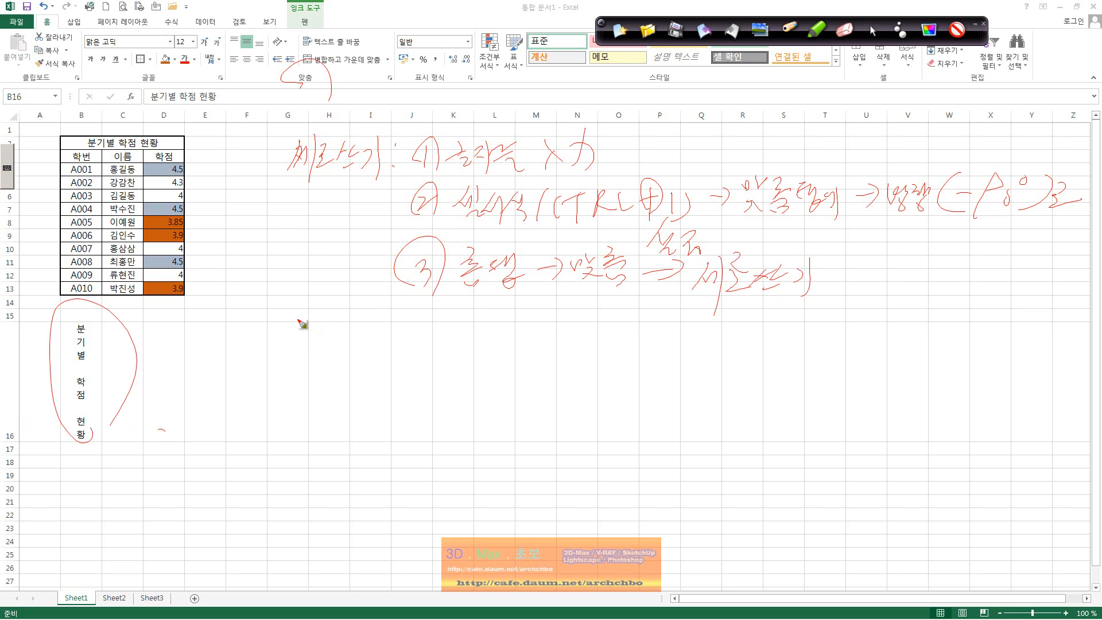
# - Handwrite a note that ALT + Enter enters several lines of text in one cell, stop using the pen, and select F18
pyautogui.moveTo(301, 322)
pyautogui.mouseDown()
pyautogui.moveTo(352, 322)
pyautogui.moveTo(363, 343)
pyautogui.moveTo(439, 338)
pyautogui.moveTo(440, 351)
pyautogui.moveTo(505, 328)
pyautogui.moveTo(536, 344)
pyautogui.moveTo(586, 319)
pyautogui.moveTo(592, 331)
pyautogui.moveTo(626, 326)
pyautogui.moveTo(659, 344)
pyautogui.moveTo(769, 356)
pyautogui.mouseUp()
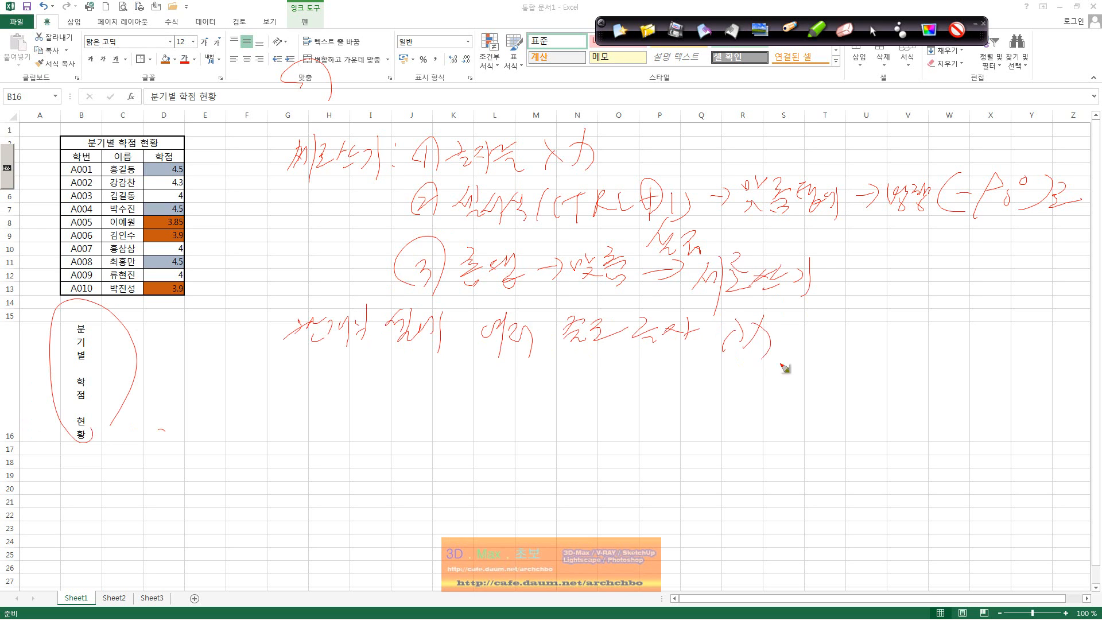
pyautogui.moveTo(455, 413)
pyautogui.mouseDown()
pyautogui.moveTo(459, 381)
pyautogui.moveTo(567, 386)
pyautogui.moveTo(576, 366)
pyautogui.moveTo(676, 392)
pyautogui.moveTo(710, 373)
pyautogui.mouseUp()
pyautogui.moveTo(743, 382); pyautogui.dragTo(745, 389)
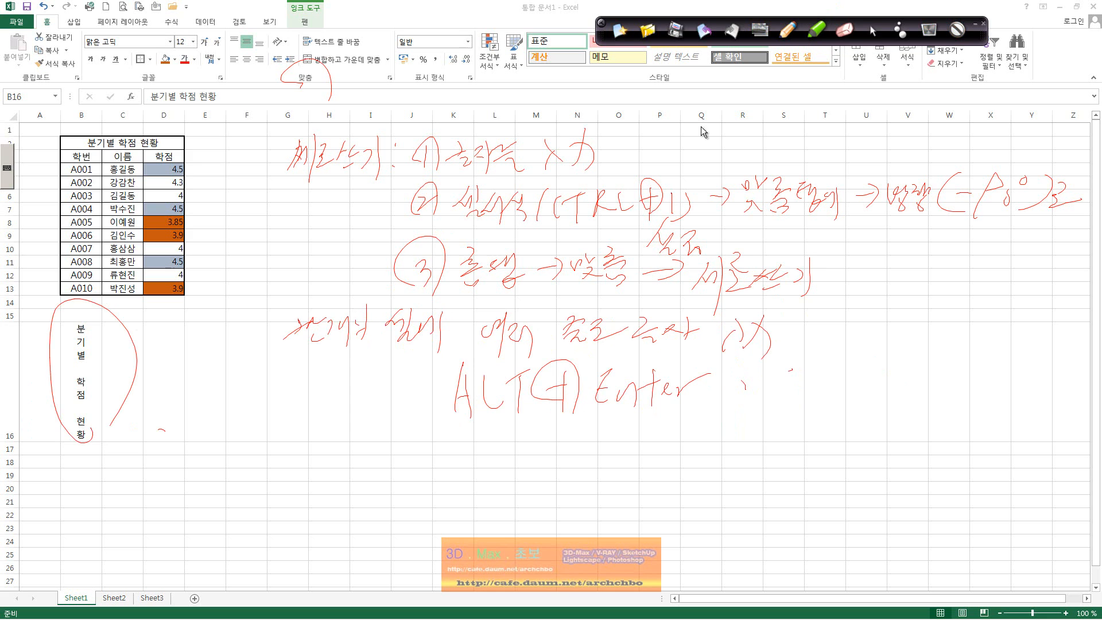
pyautogui.click(253, 464)
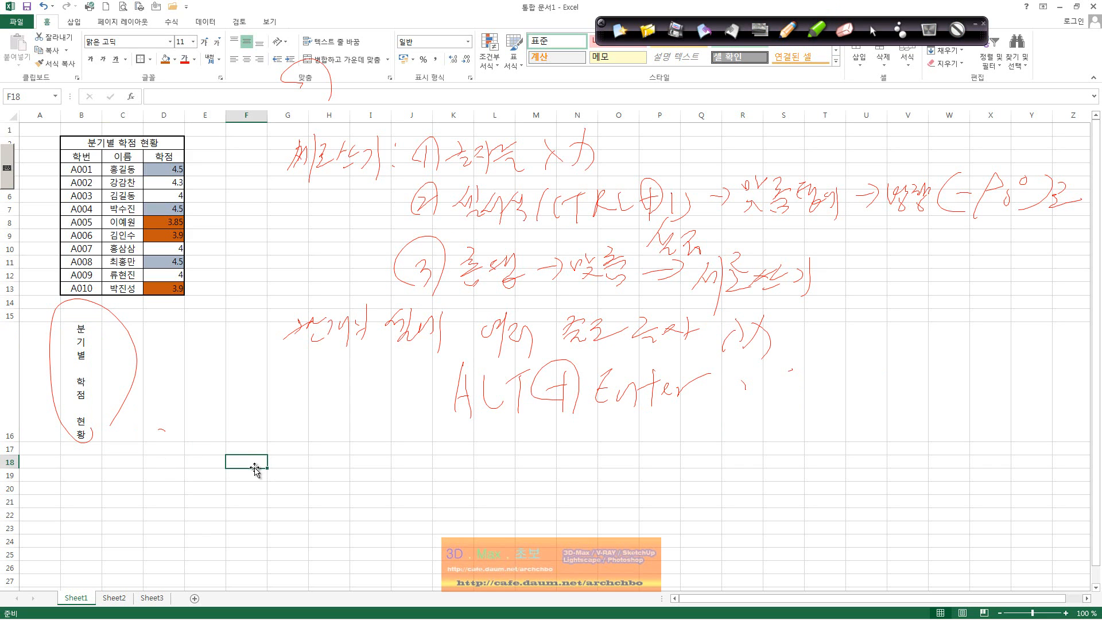
# - Enter 나는, 누구인가?, 어디서 and 왔는가? as four separate lines inside F18, and reselect that cell
pyautogui.write('ㄴㅏㄴ')
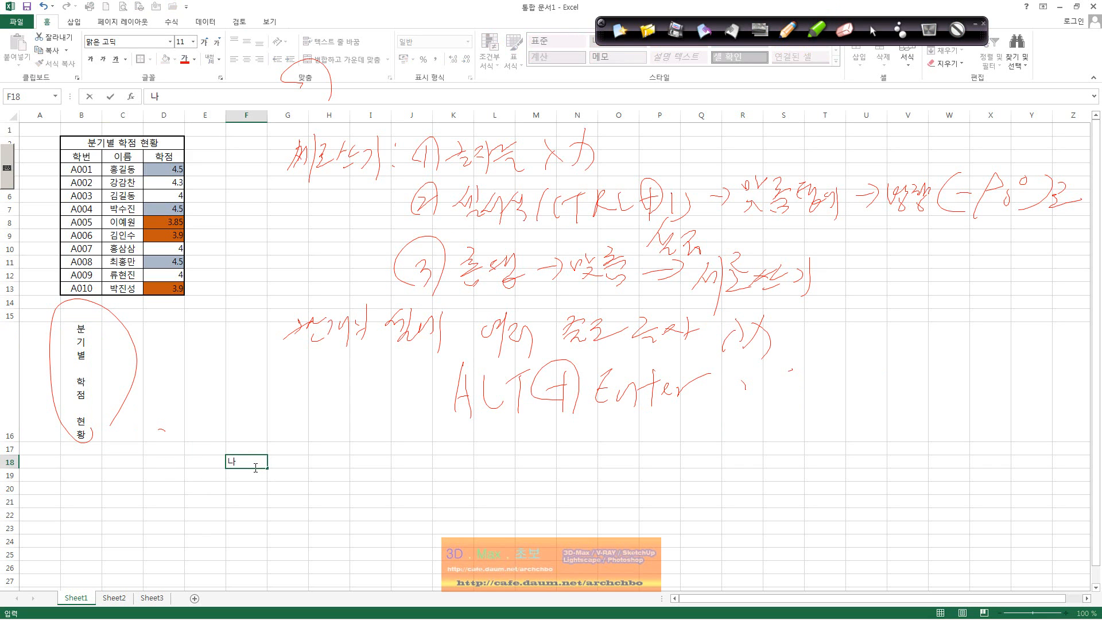
pyautogui.write('ㅡ')
pyautogui.hotkey('alt', 'Return')
pyautogui.write('누구인가?')
pyautogui.hotkey('alt', 'Return')
pyautogui.write('어디서')
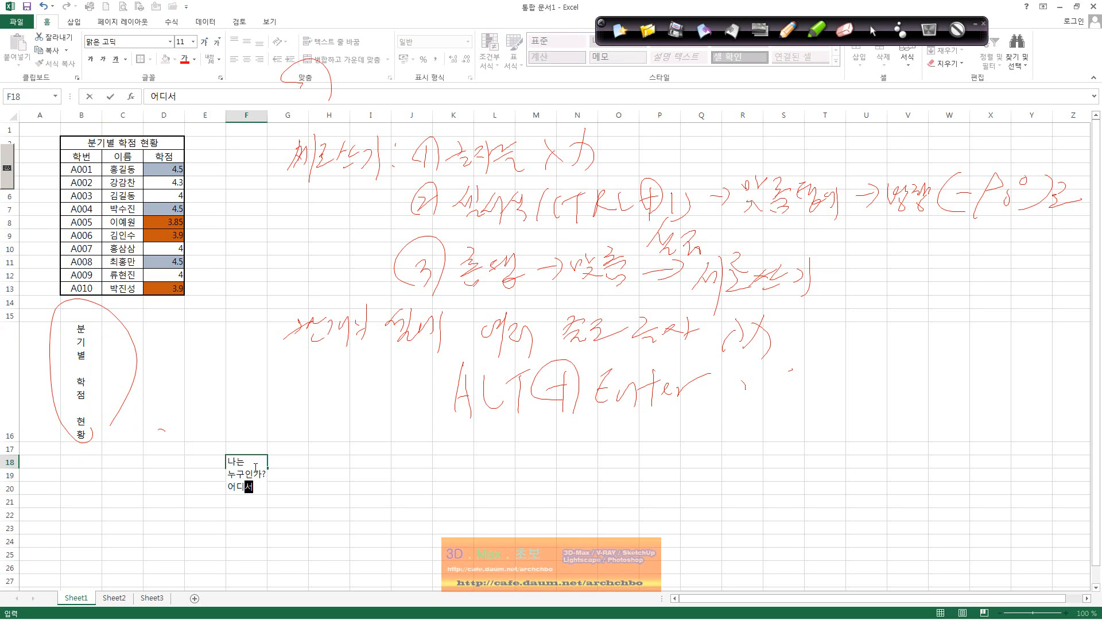
pyautogui.hotkey('alt', 'Return')
pyautogui.write('와ㅆ는가')
pyautogui.press('Return')
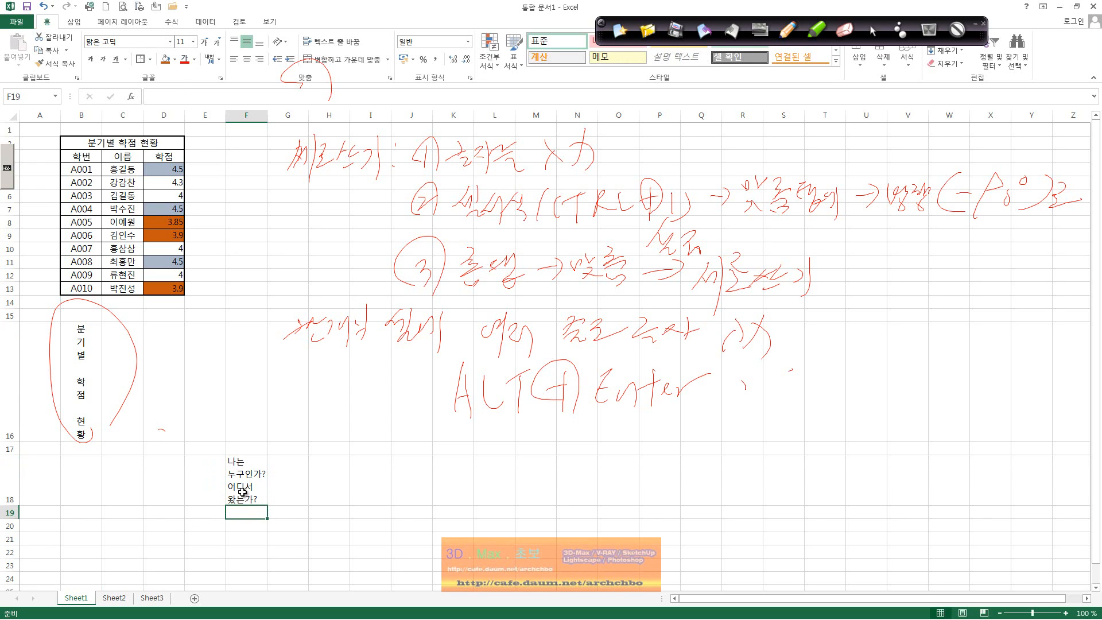
pyautogui.click(242, 492)
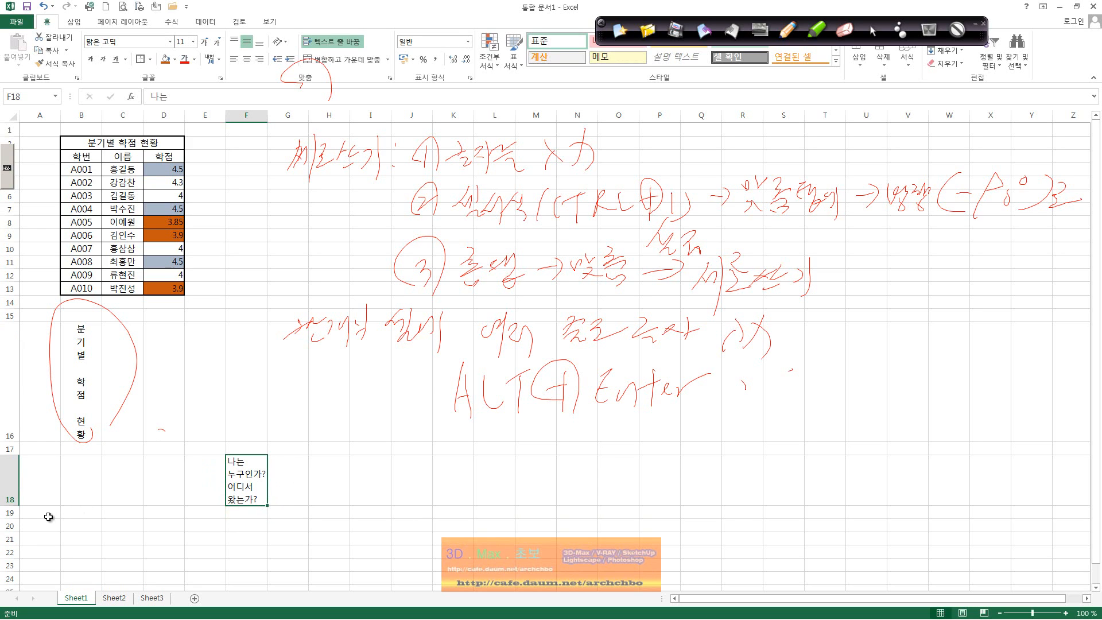
# - Increase the height of row 19 and enter 나는 누구인가? 어디서 왔는가? as a single line in F19
pyautogui.moveTo(16, 519); pyautogui.dragTo(17, 569)
pyautogui.click(250, 538)
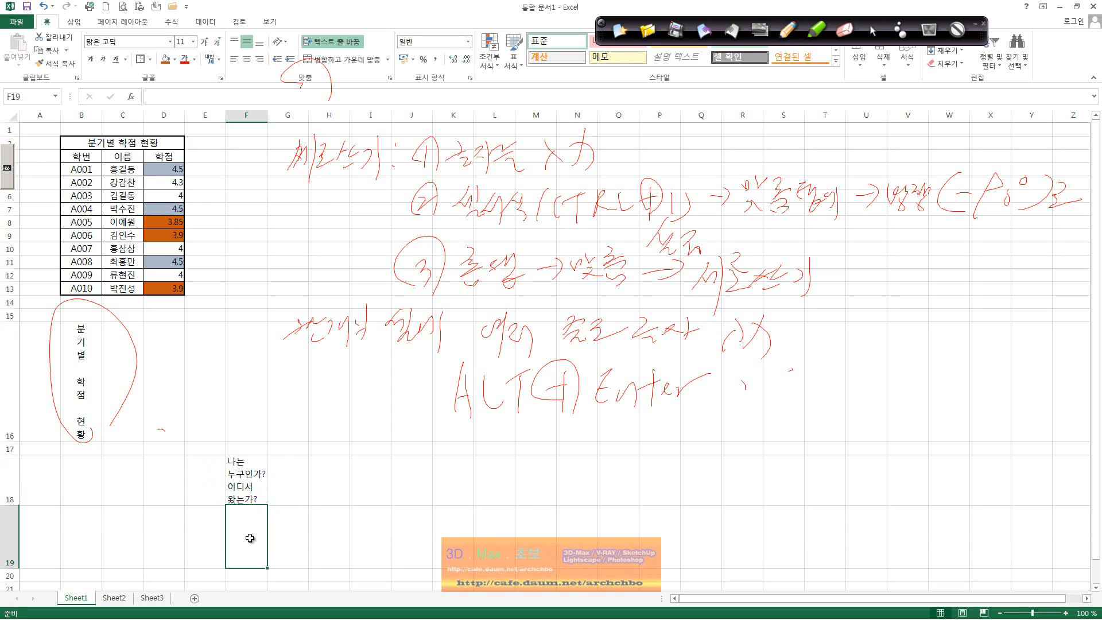
pyautogui.write('나는')
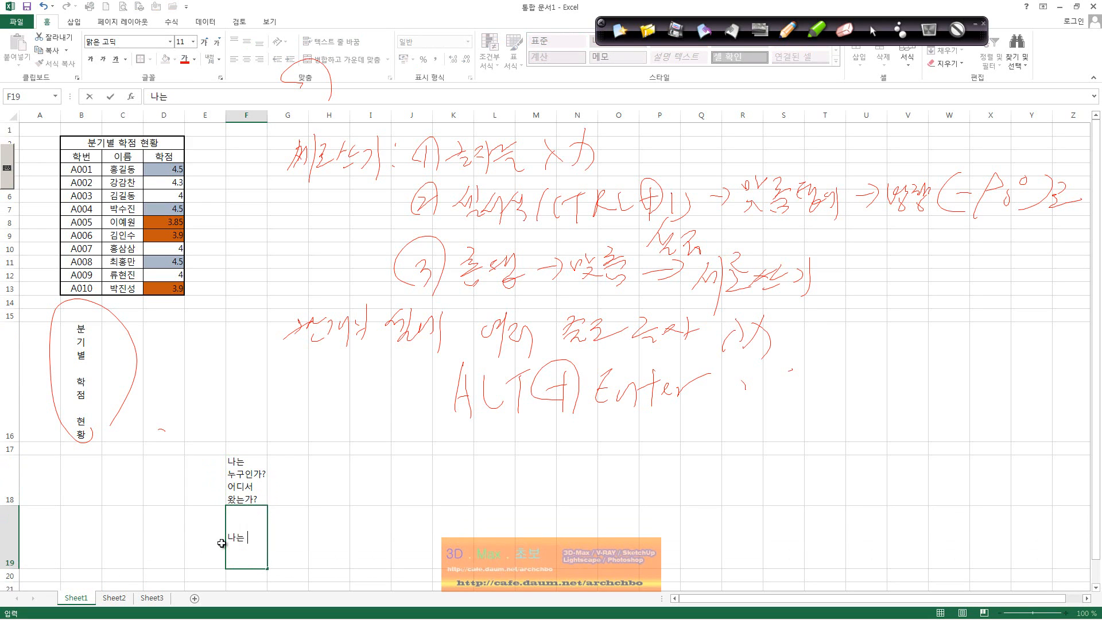
pyautogui.write(' 누구인가? 어디서 ')
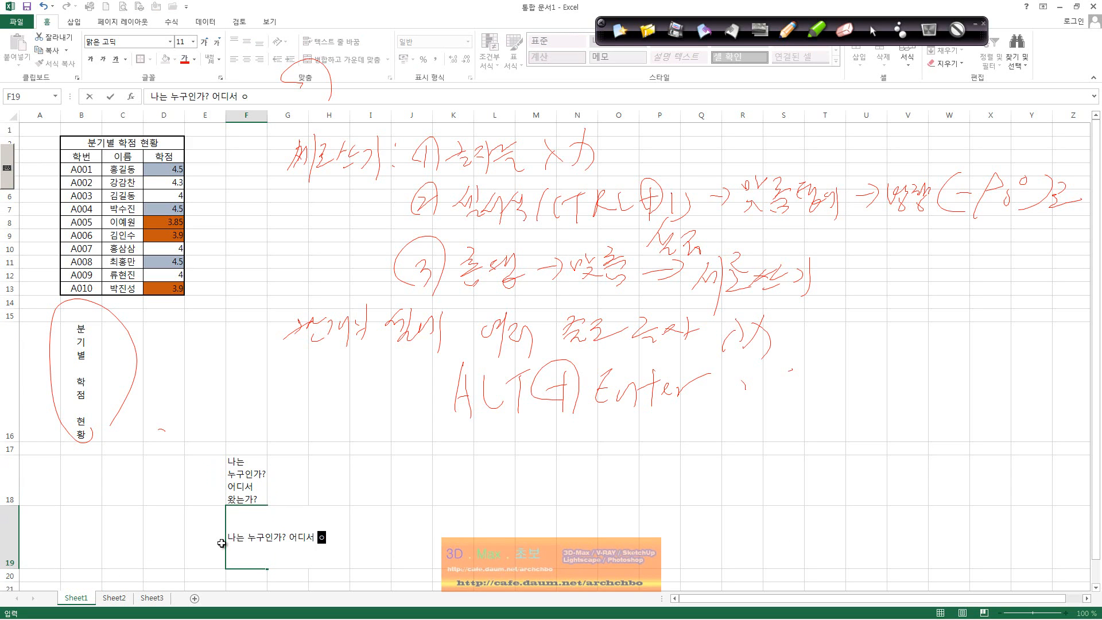
pyautogui.write('왔는가?>')
pyautogui.press('Return')
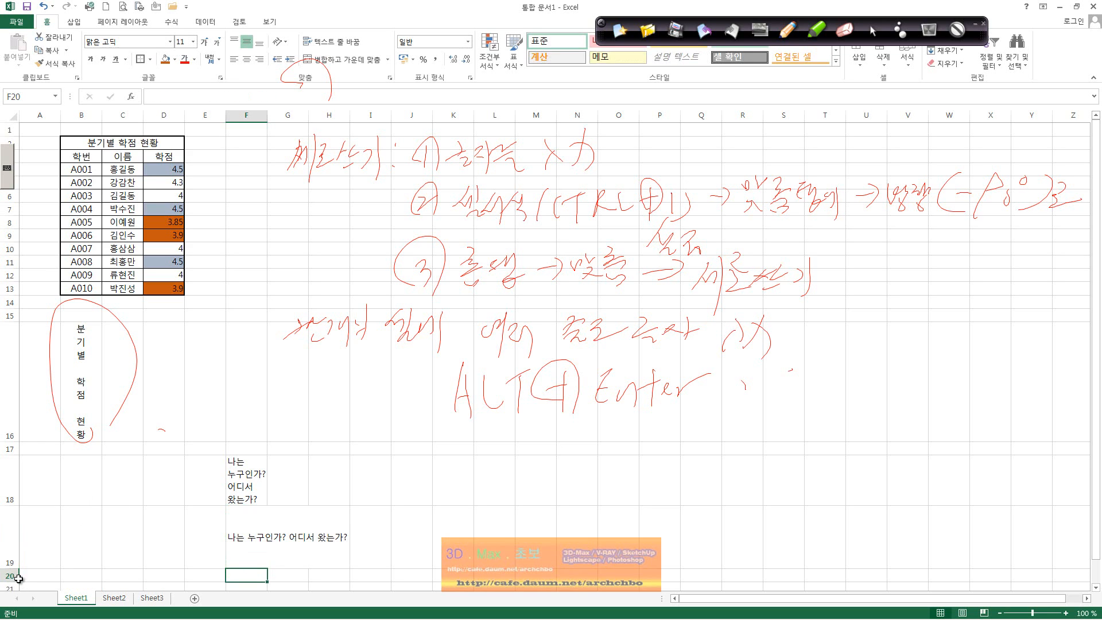
# - Delete the sample texts in F18, F19 and B16, and reduce the height of row 19 to match the other rows
pyautogui.click(260, 476)
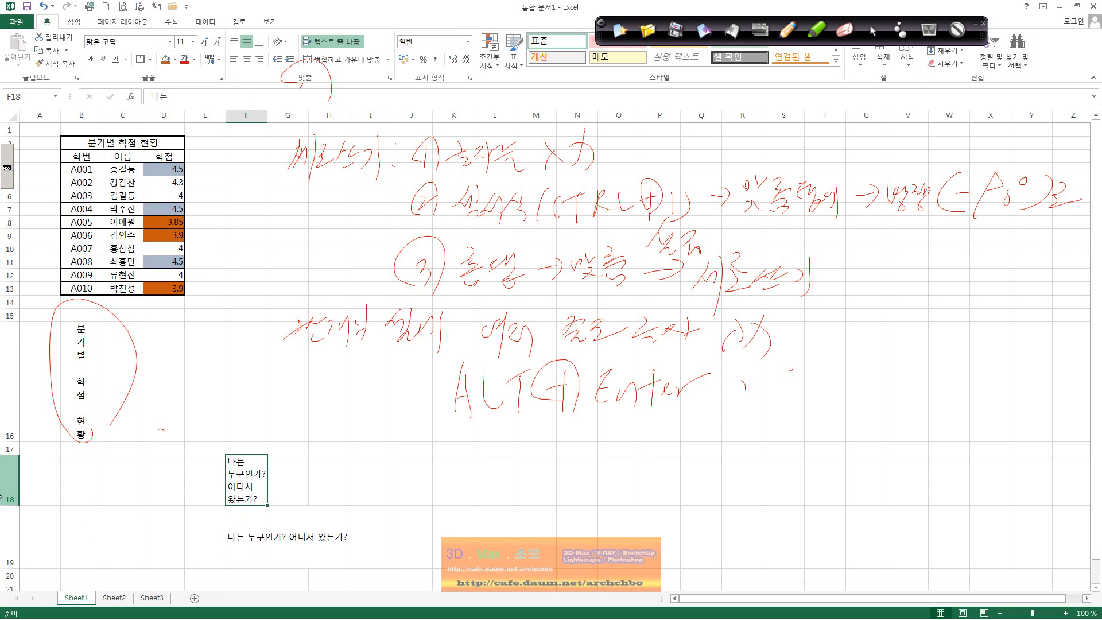
pyautogui.moveTo(118, 482); pyautogui.dragTo(464, 561)
pyautogui.press('Delete')
pyautogui.moveTo(166, 462); pyautogui.dragTo(38, 337)
pyautogui.press('Delete')
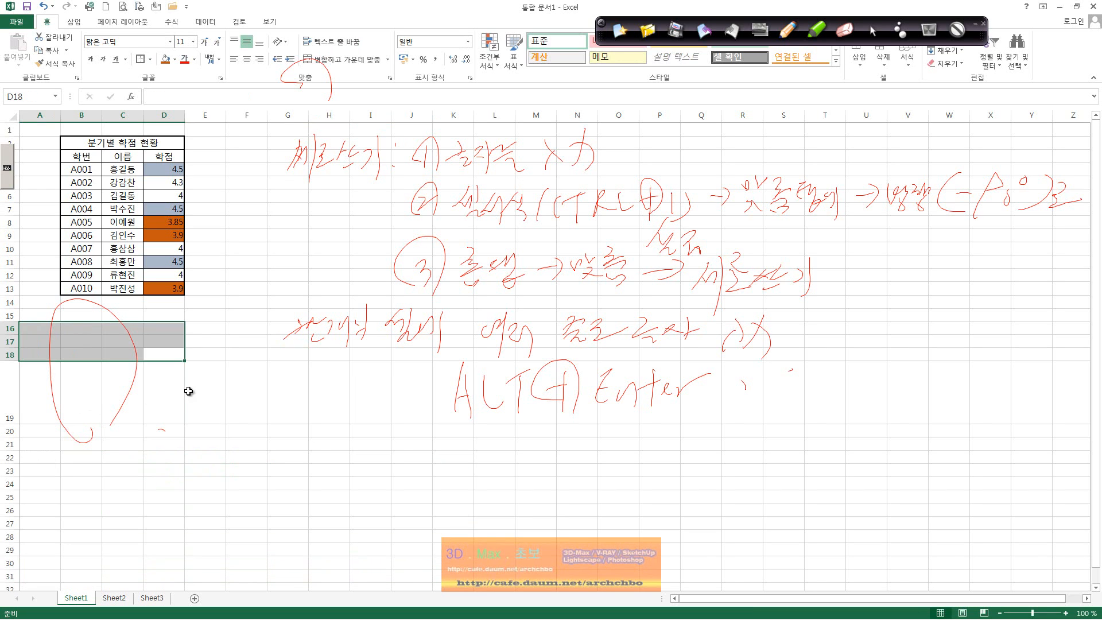
pyautogui.click(188, 391)
pyautogui.moveTo(10, 425); pyautogui.dragTo(9, 374)
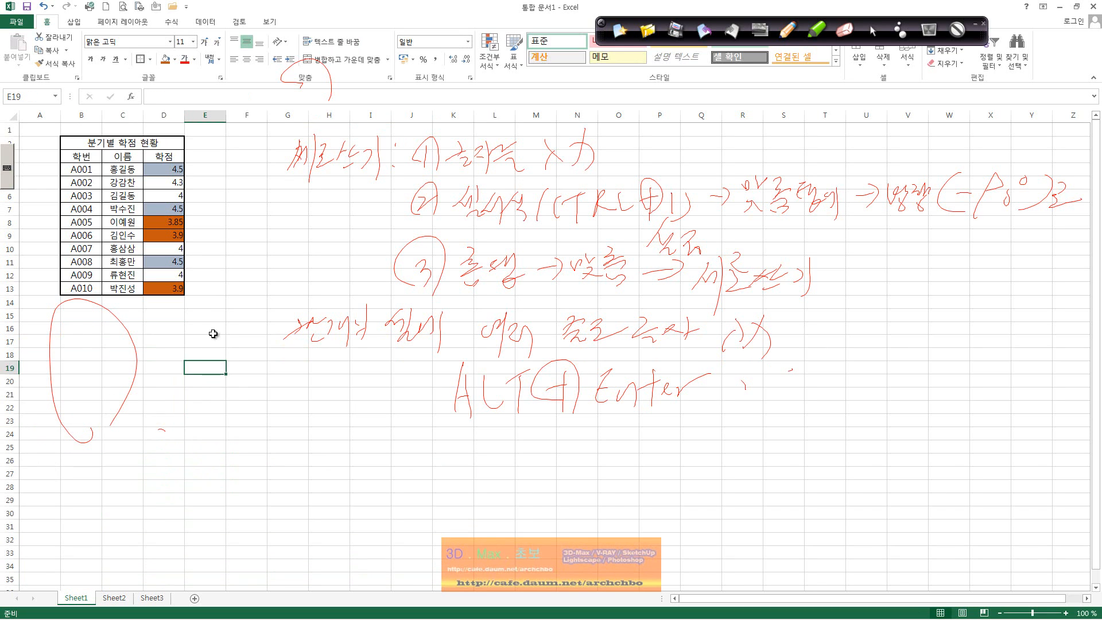
# - Clear all handwritten notes from the screen and enter the title 분기별 학점 현황부 in G2
pyautogui.click(91, 142)
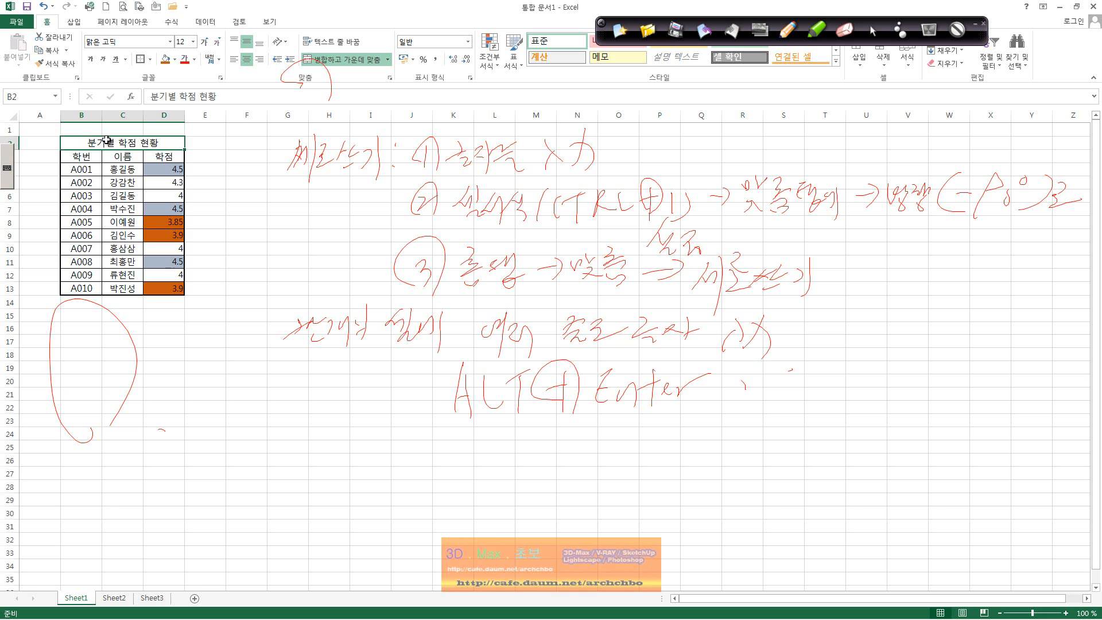
pyautogui.click(675, 38)
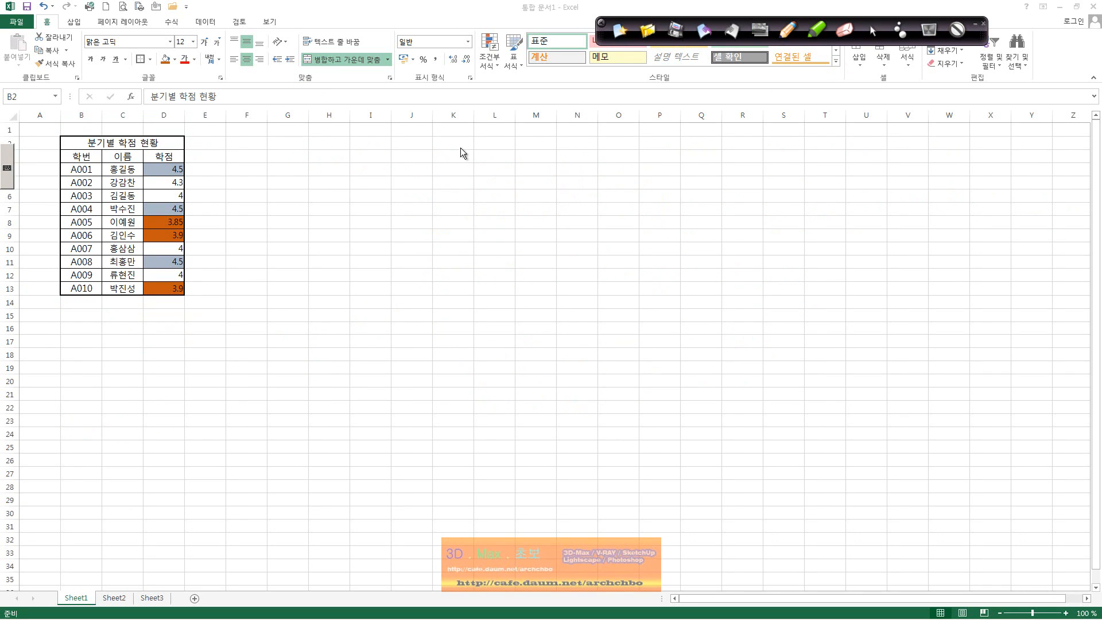
pyautogui.click(302, 146)
pyautogui.write('분기별 학저')
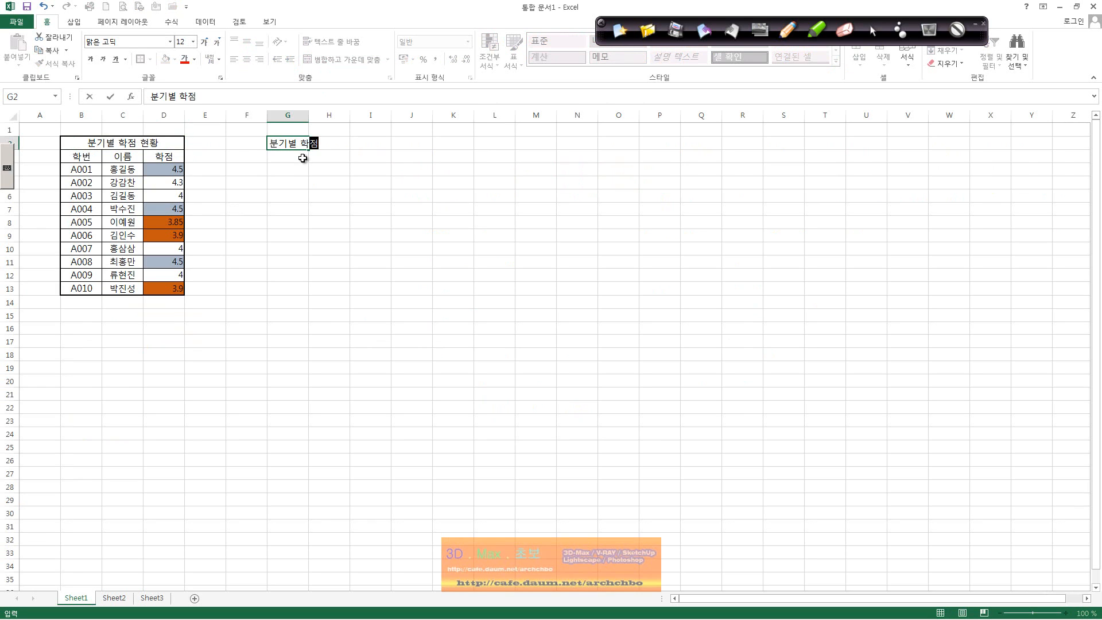
pyautogui.write(' 현황ㅂㅜ')
pyautogui.press('Return')
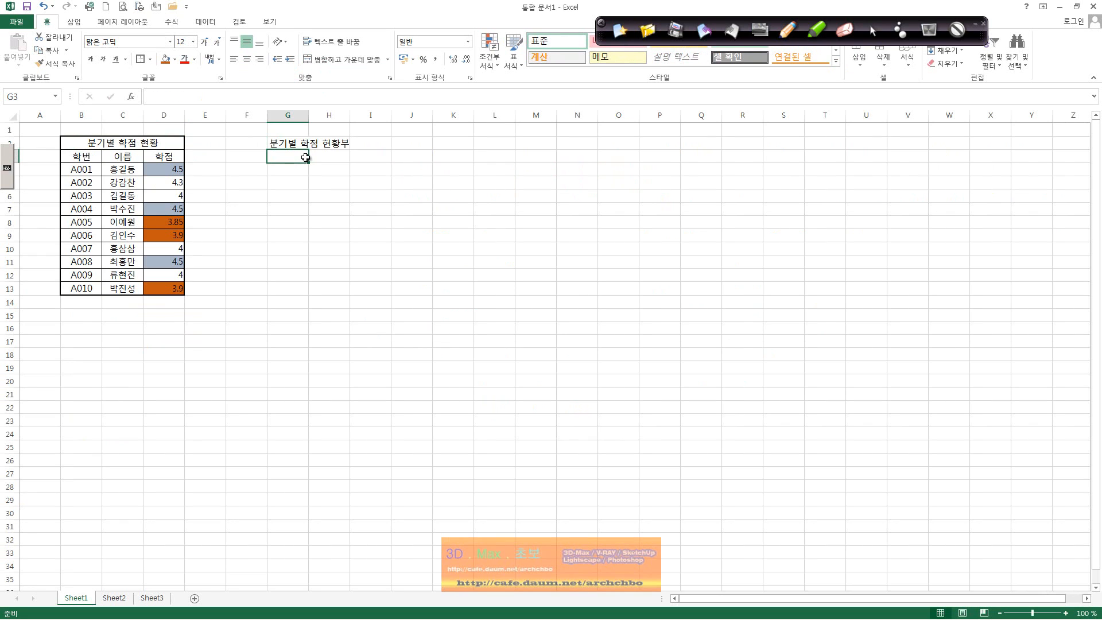
# - Select G2 and H2 in turn to examine which cell actually holds the overflowing title text
pyautogui.click(295, 143)
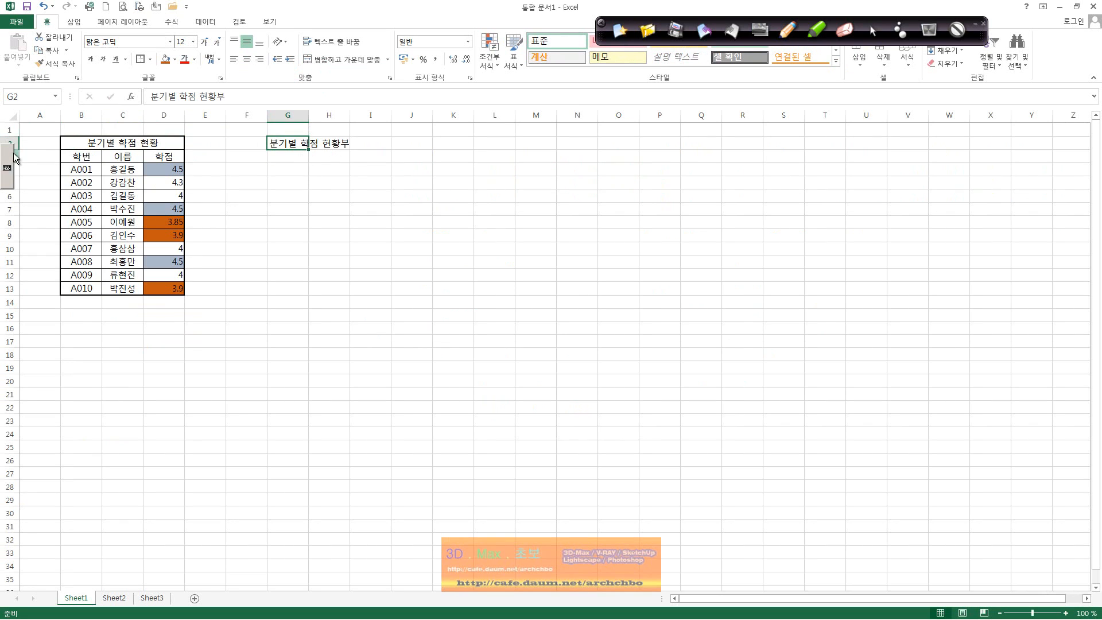
pyautogui.click(343, 148)
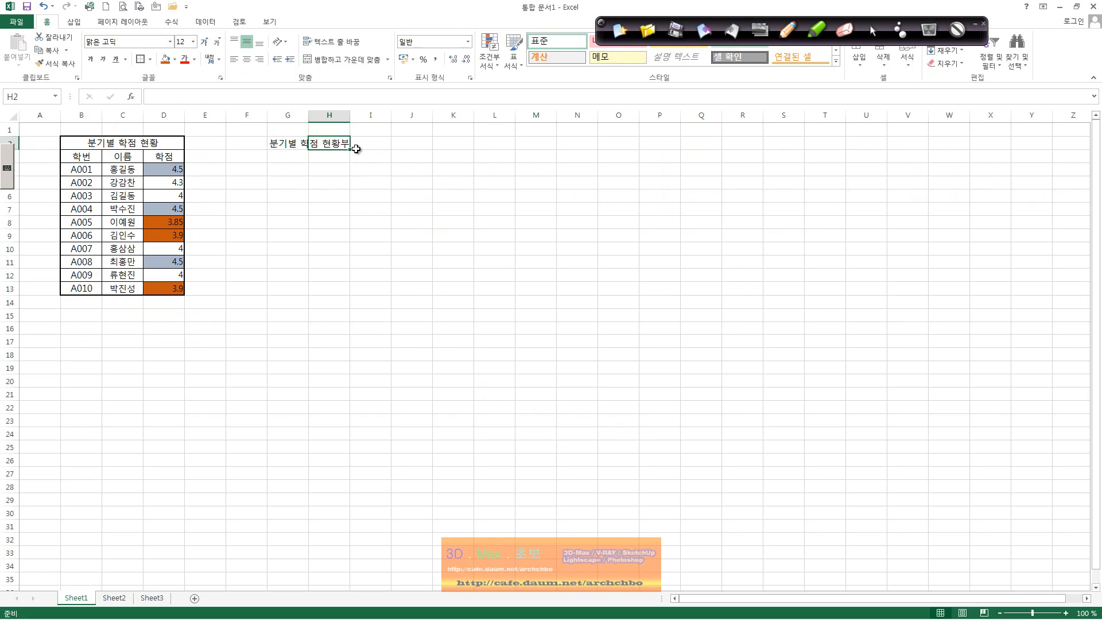
pyautogui.click(303, 148)
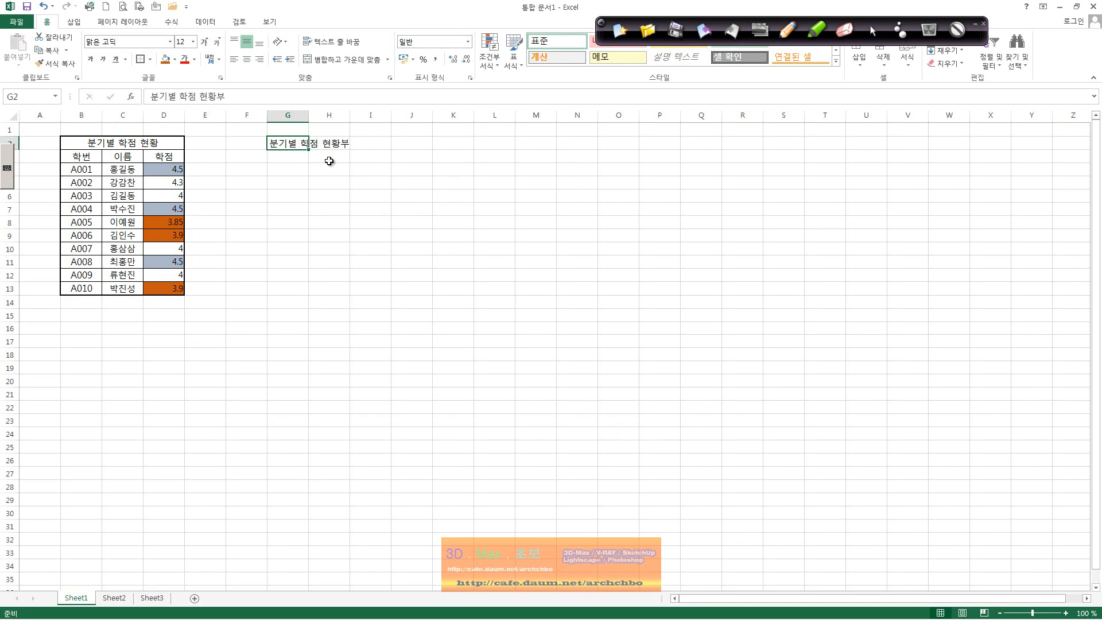
pyautogui.click(339, 181)
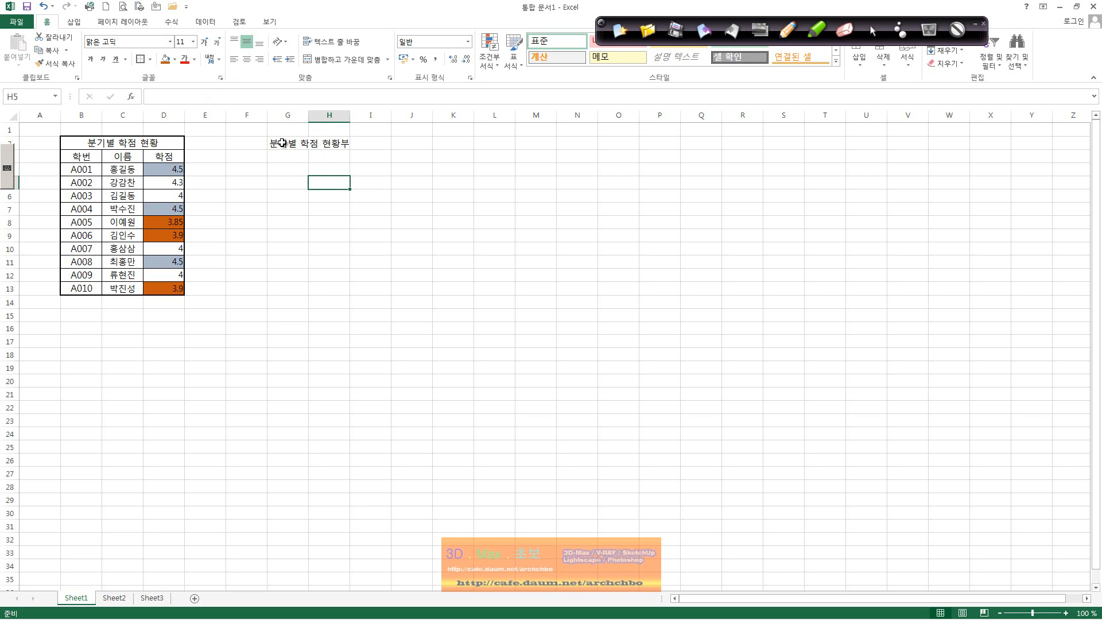
# - Try Merge & Center (병합하고 가운데 맞춤) on G2:I2 and undo it
pyautogui.moveTo(282, 143); pyautogui.dragTo(375, 145)
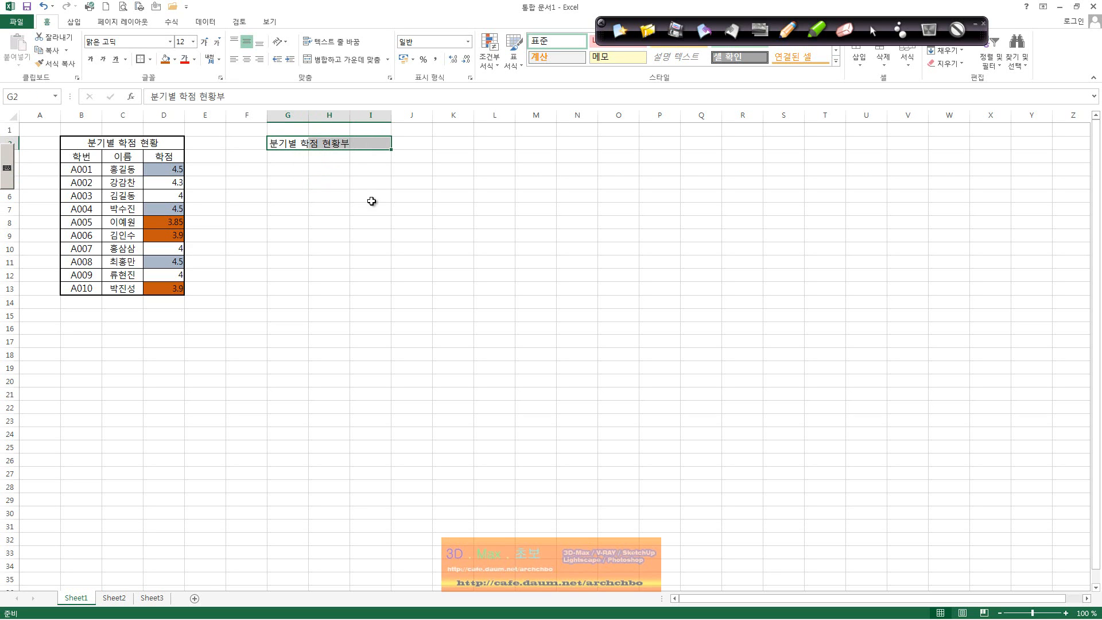
pyautogui.click(346, 60)
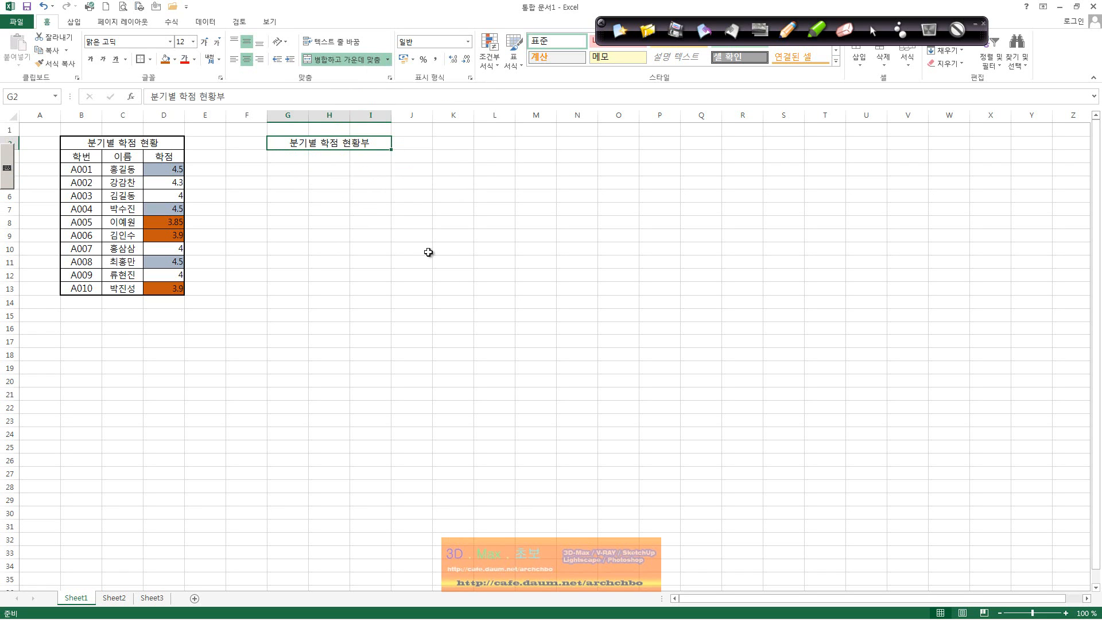
pyautogui.hotkey('ctrl', 'z')
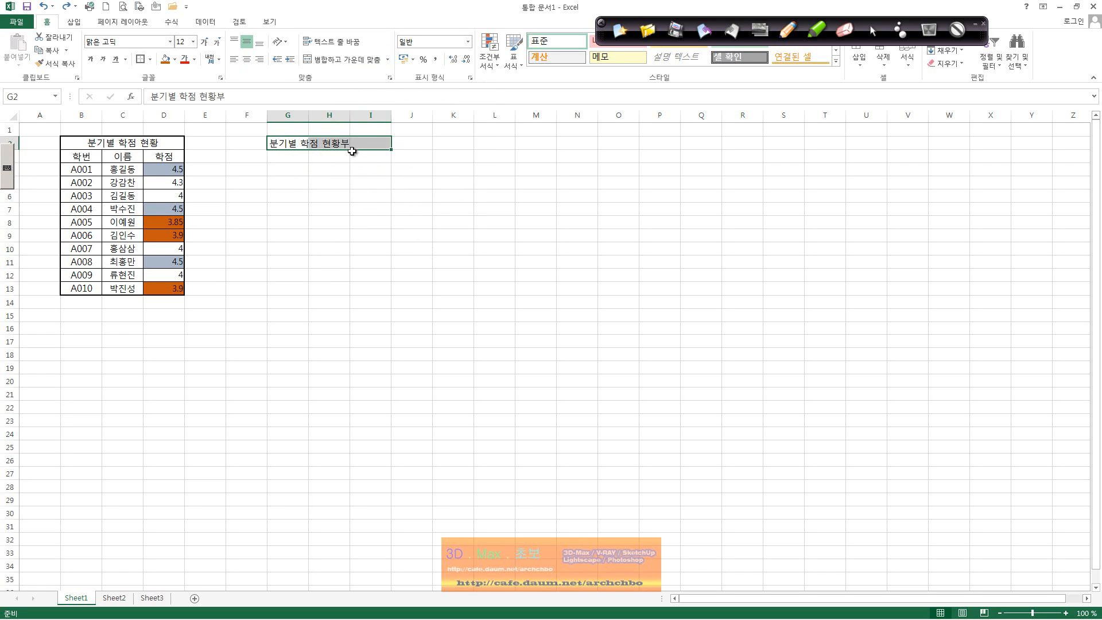
# - Through the cell format settings (셀 서식), merge G2:I2 with 셀 병합 and set the horizontal alignment to 가운데
pyautogui.rightClick(351, 146)
pyautogui.click(414, 325)
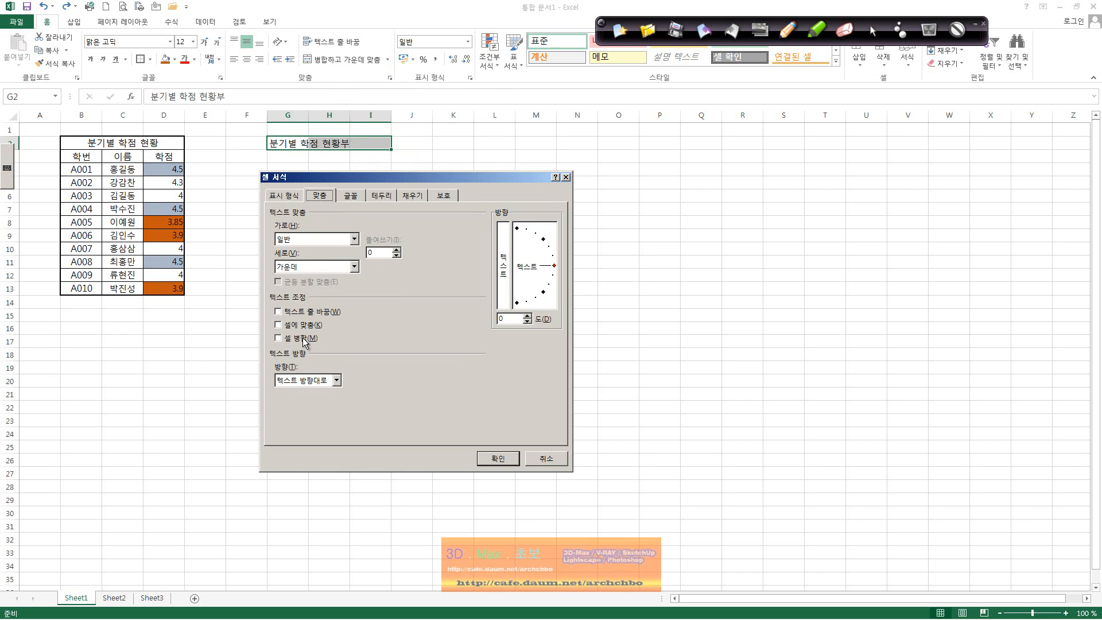
pyautogui.click(304, 238)
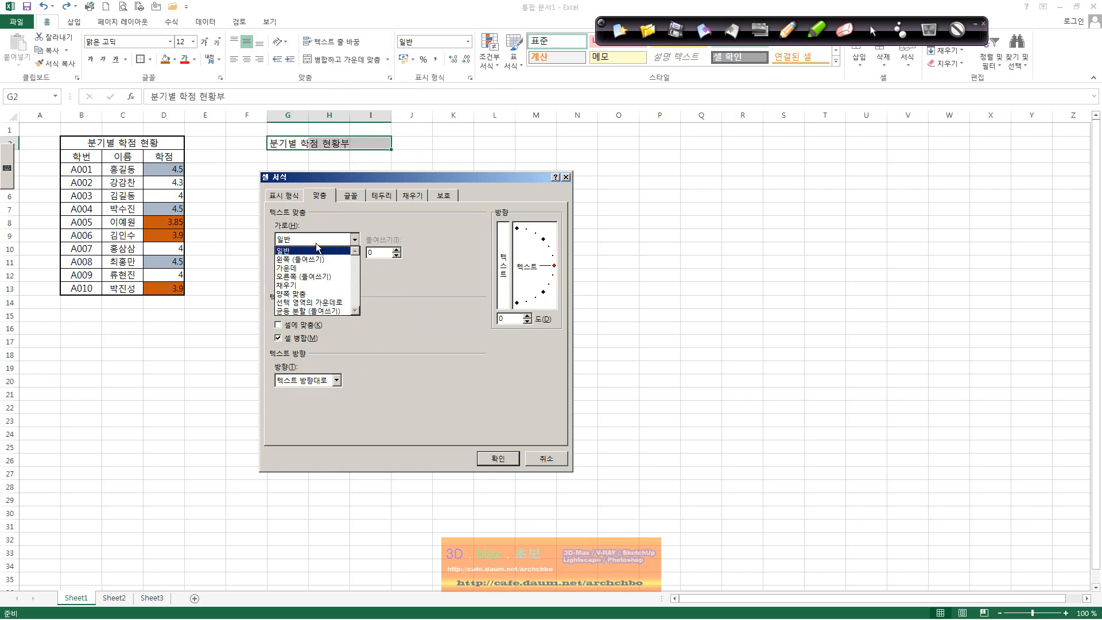
pyautogui.click(320, 268)
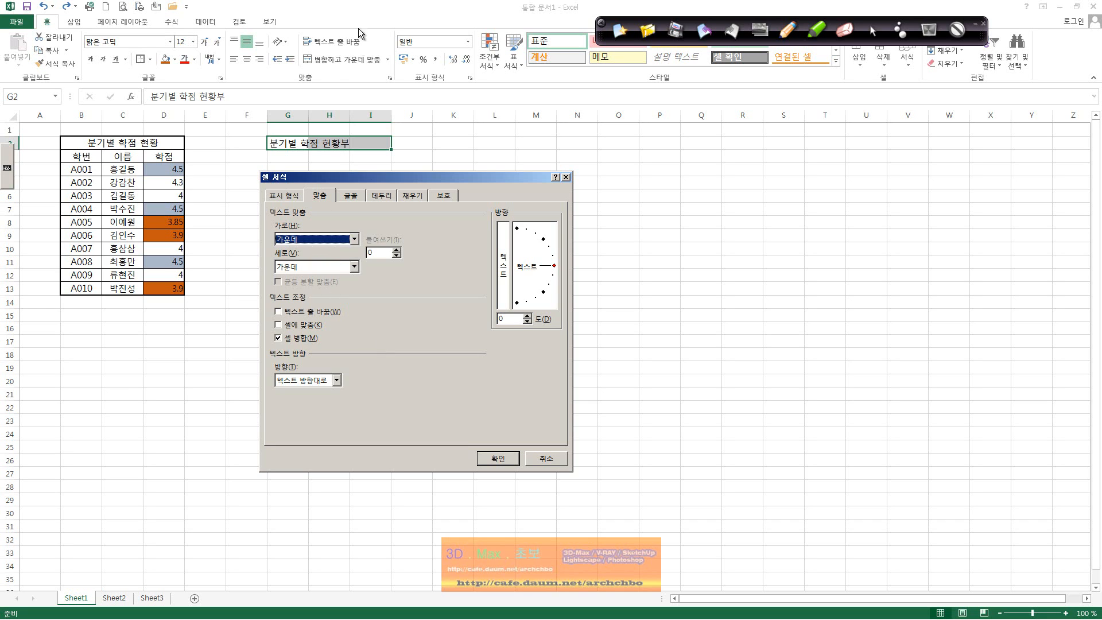
pyautogui.click(498, 458)
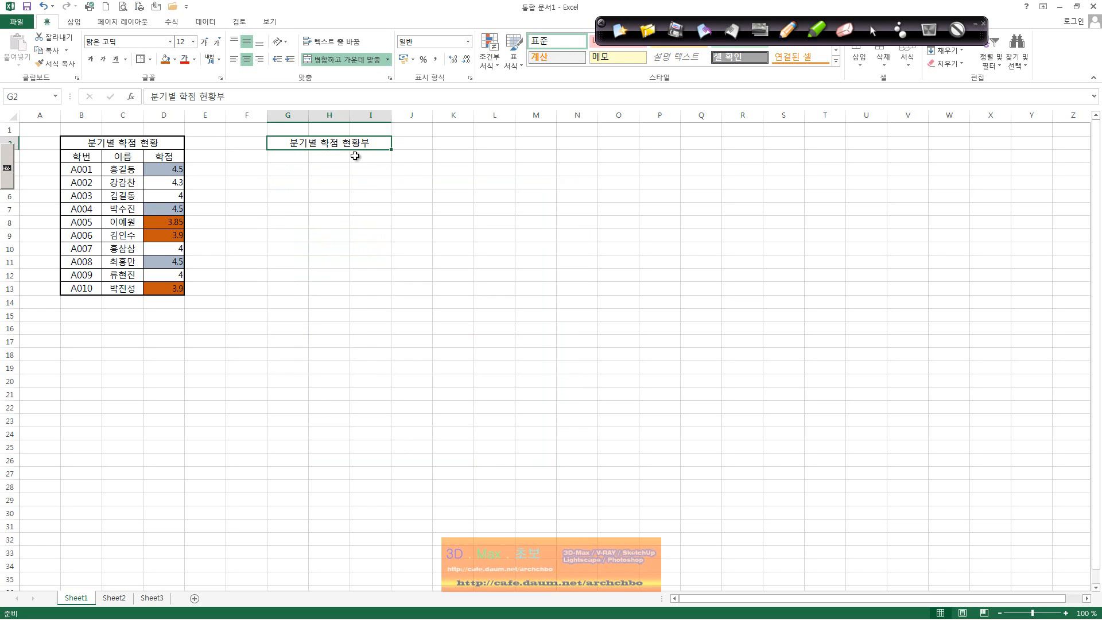
# - Use the undo history to undo the last 14 actions at once, back through the entry of 분기별 학점 현황 in B16
pyautogui.click(52, 7)
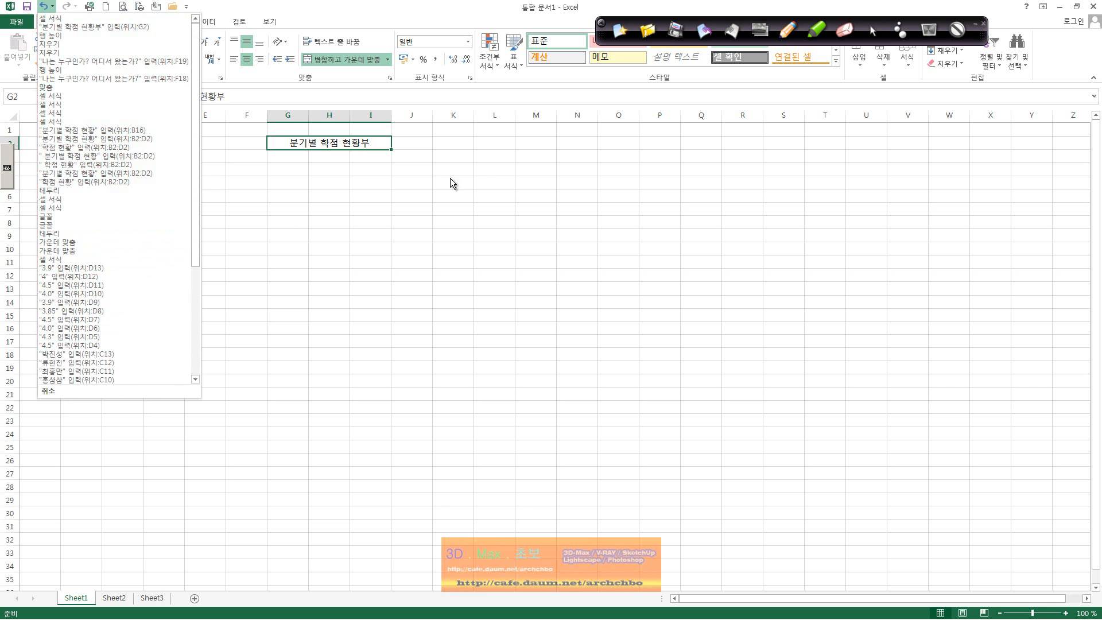
pyautogui.click(489, 166)
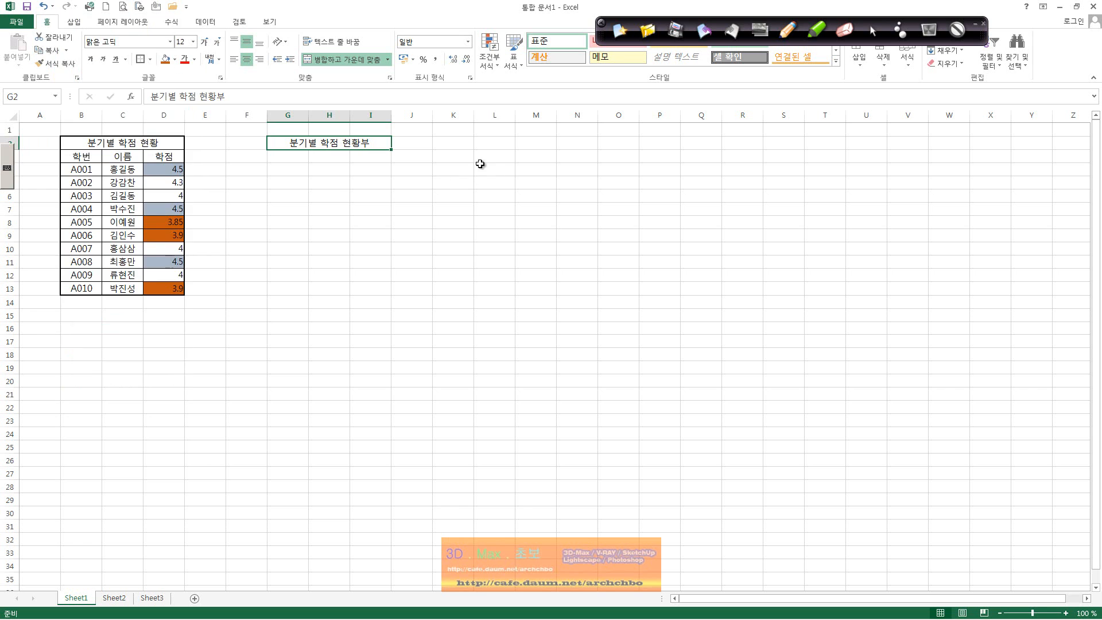
pyautogui.click(53, 7)
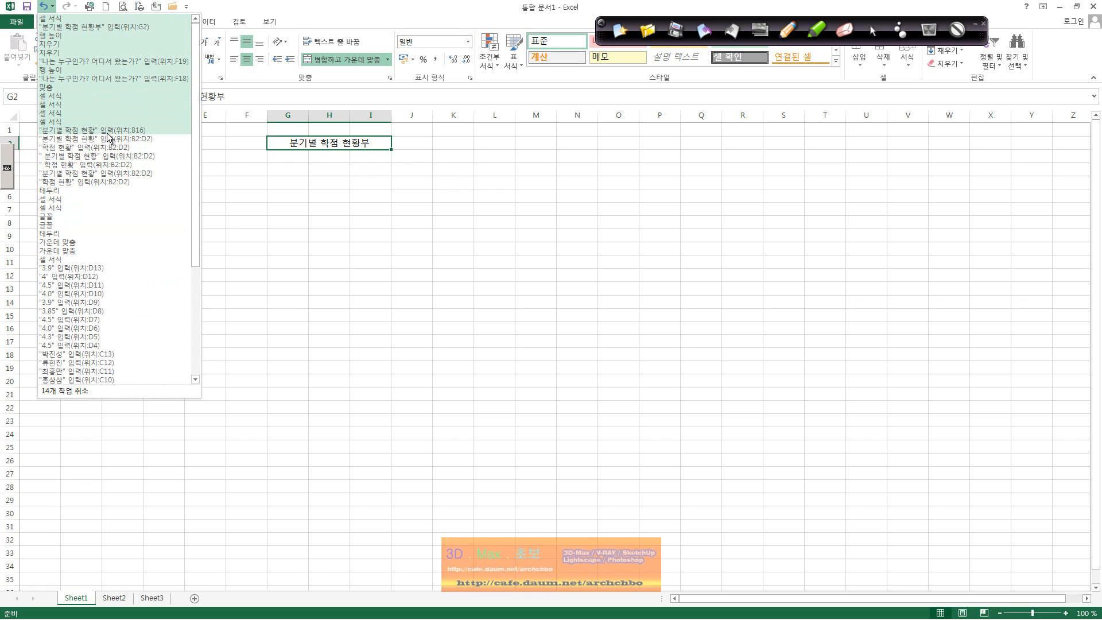
pyautogui.click(148, 139)
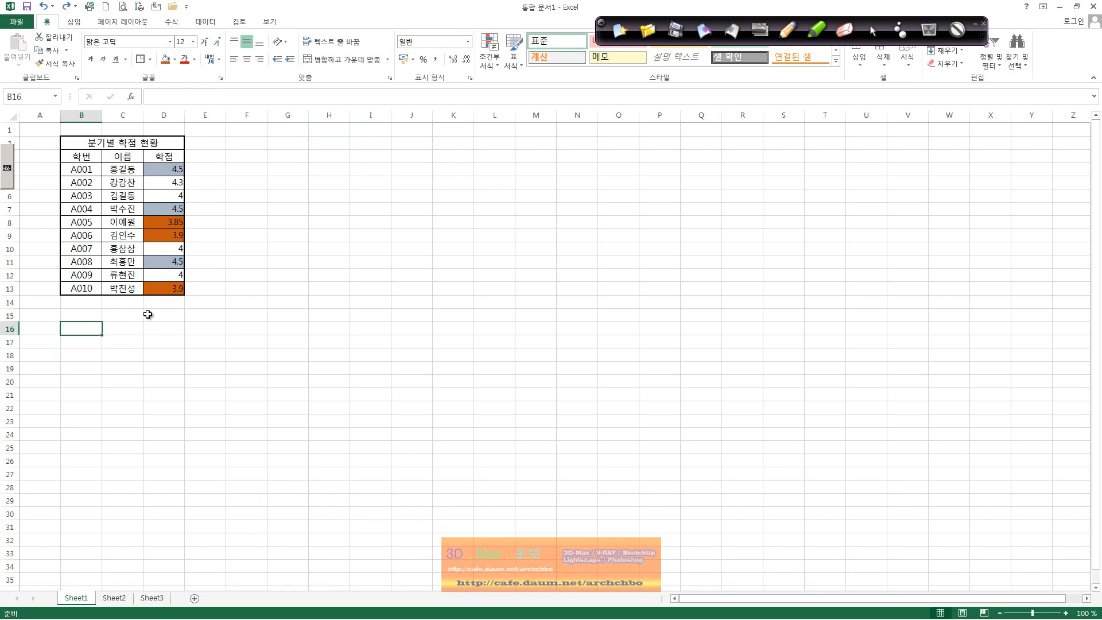
# - Redo all the undone actions at once from the redo history, up to the last 셀 서식 entry, and select H6
pyautogui.click(75, 6)
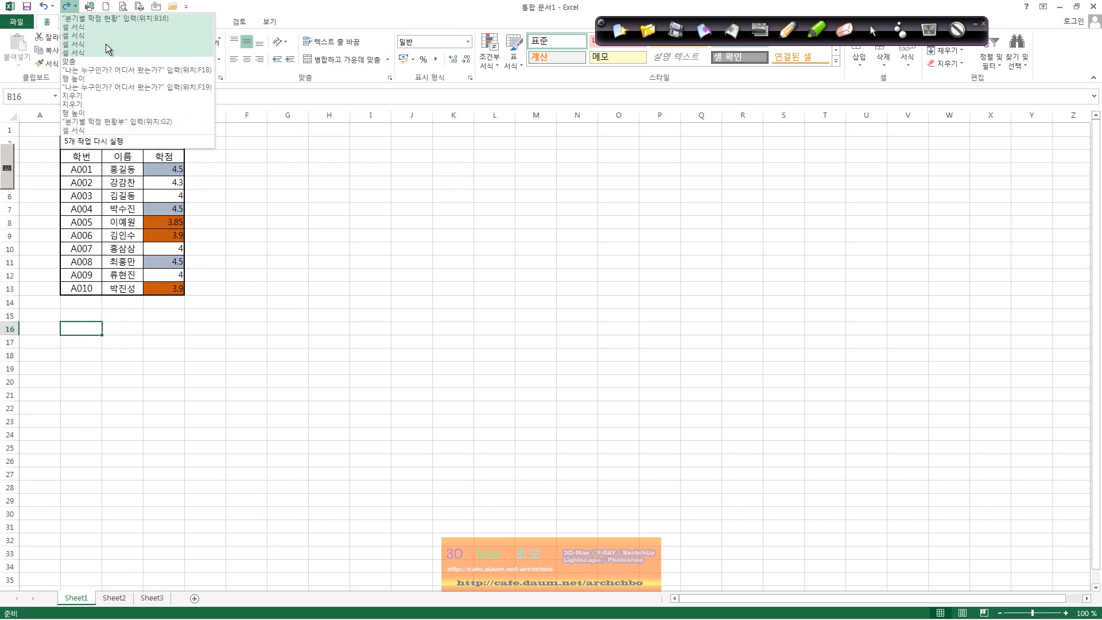
pyautogui.click(122, 130)
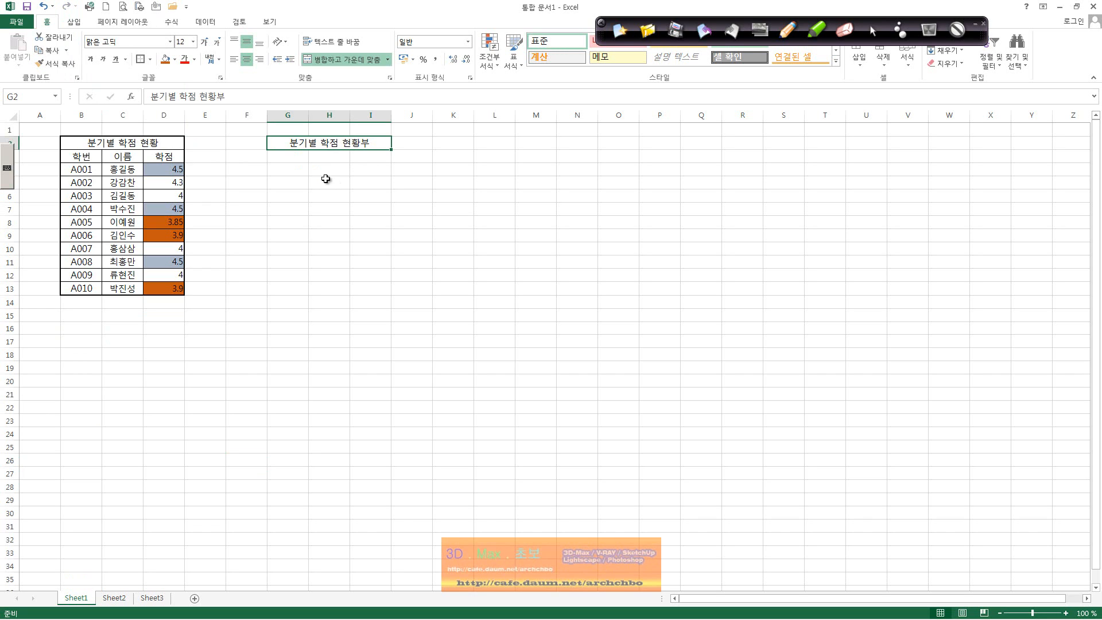
pyautogui.click(329, 196)
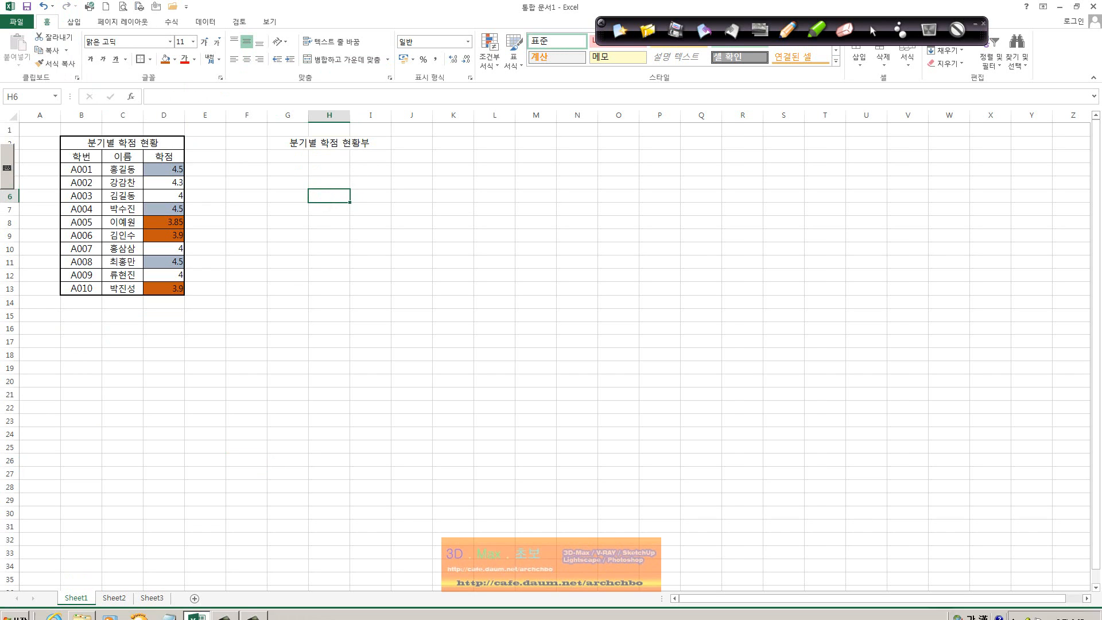